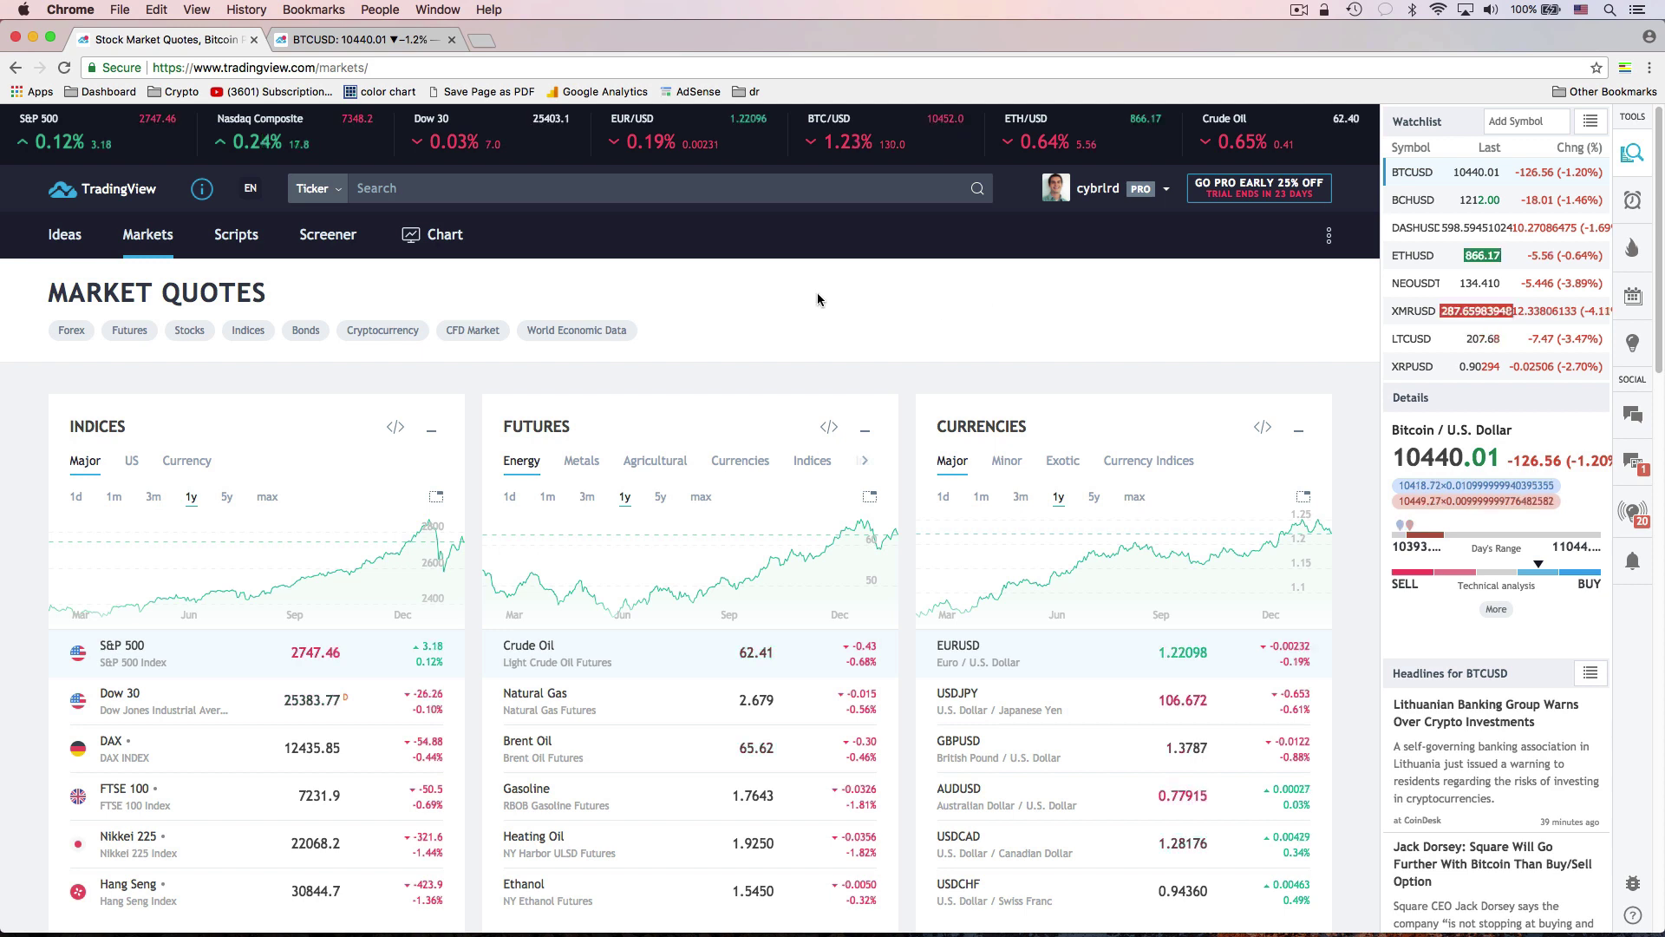
# Load the Coinbase BTCUSD chart via a 'BTC' symbol search and close the Bitcoin overview tab.
pyautogui.click(445, 188)
pyautogui.write('BTC')
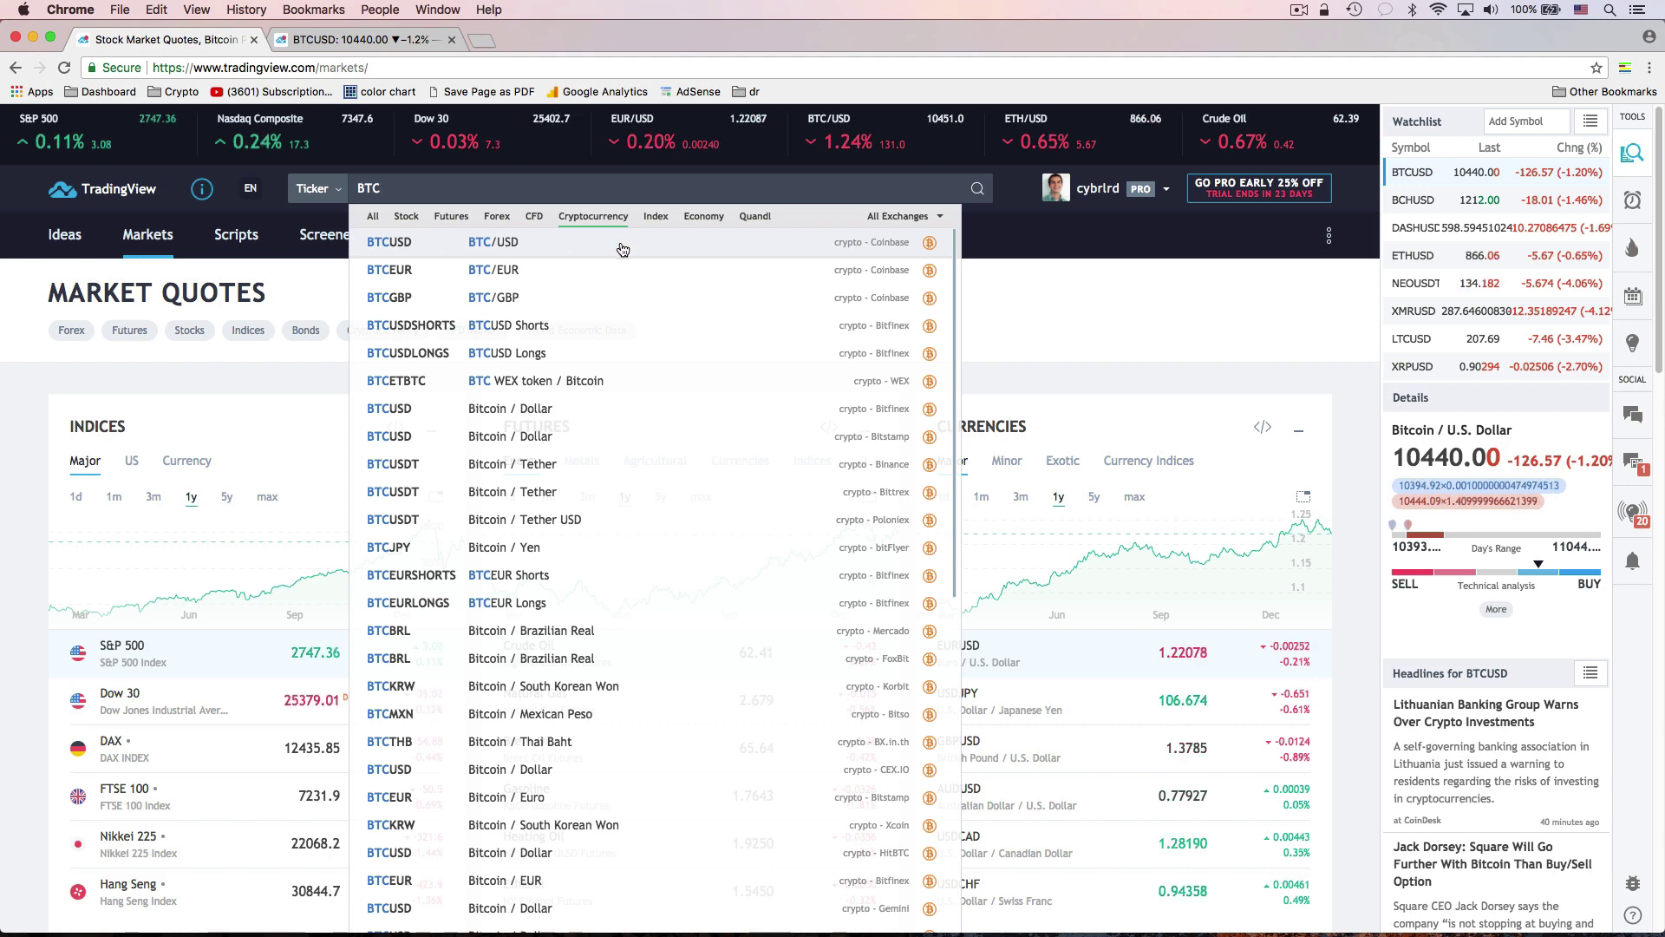
pyautogui.click(533, 249)
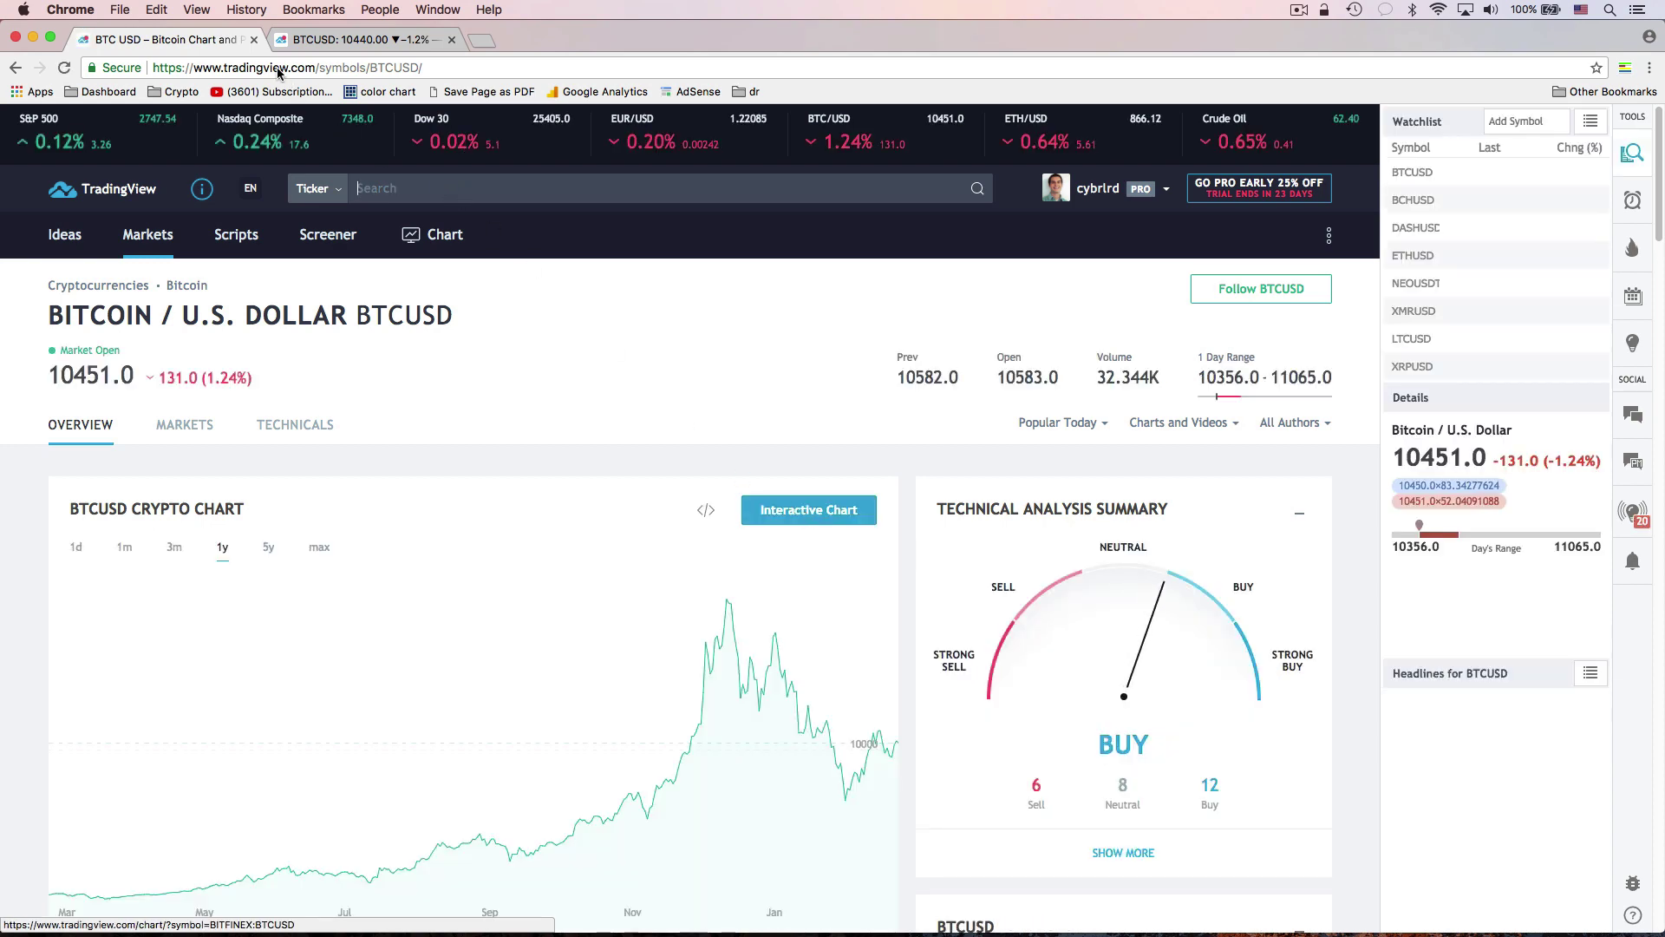
pyautogui.click(253, 39)
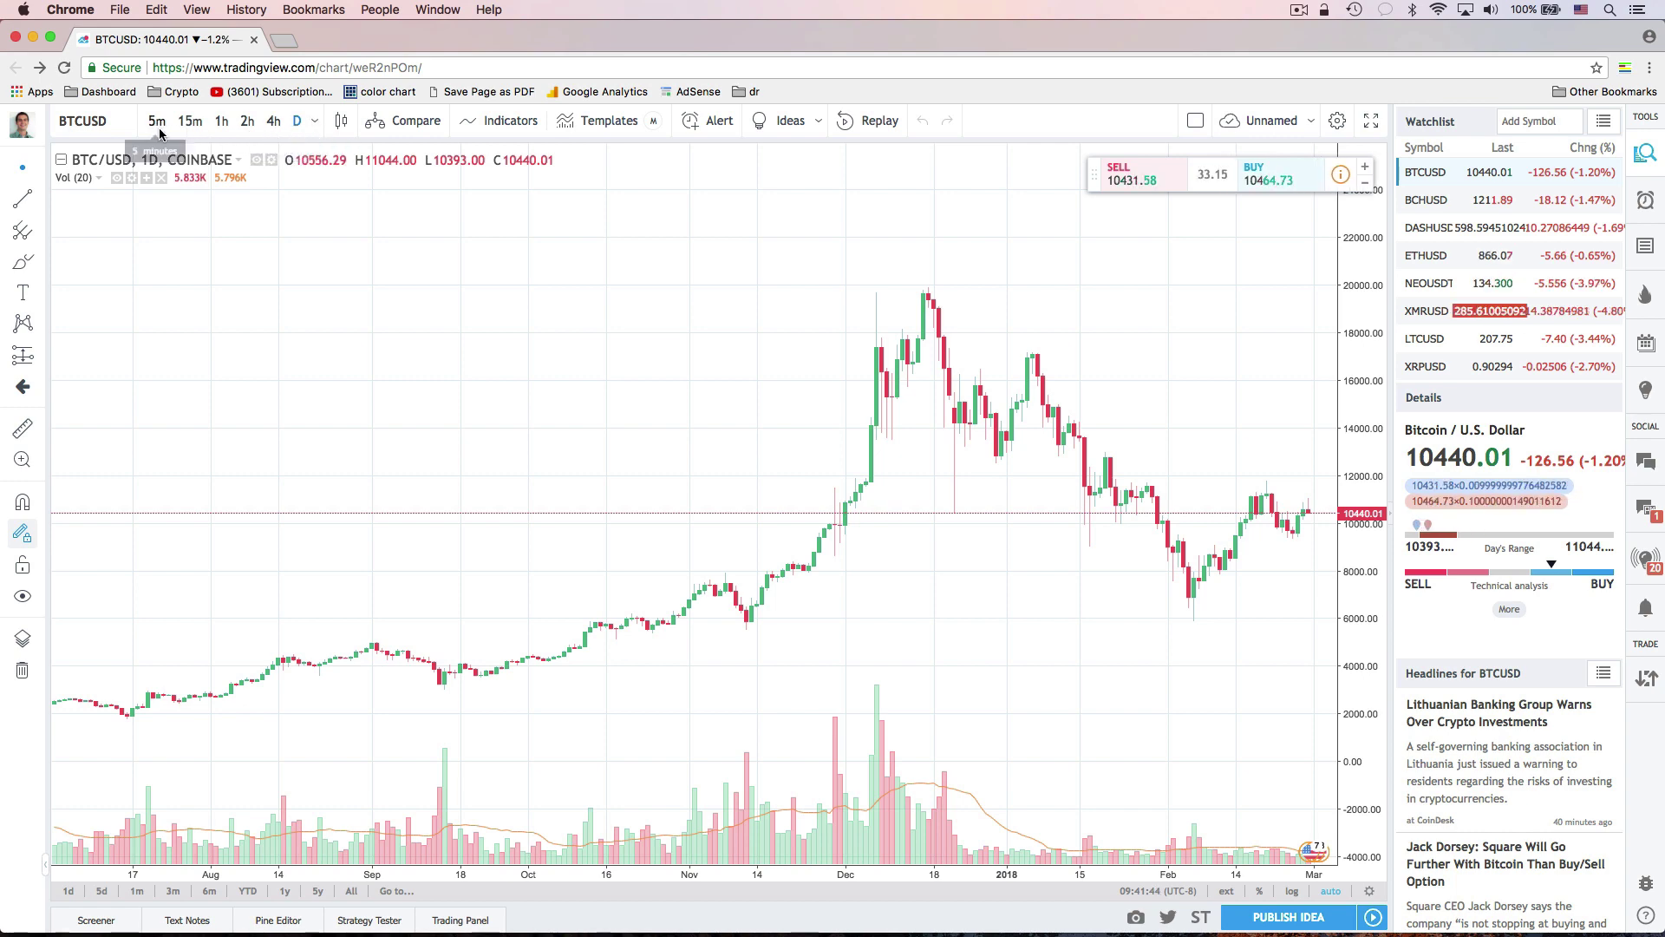
# Switch the BTCUSD chart to 2-hour candles and pan to the latest bars, keeping candlesticks.
pyautogui.click(316, 122)
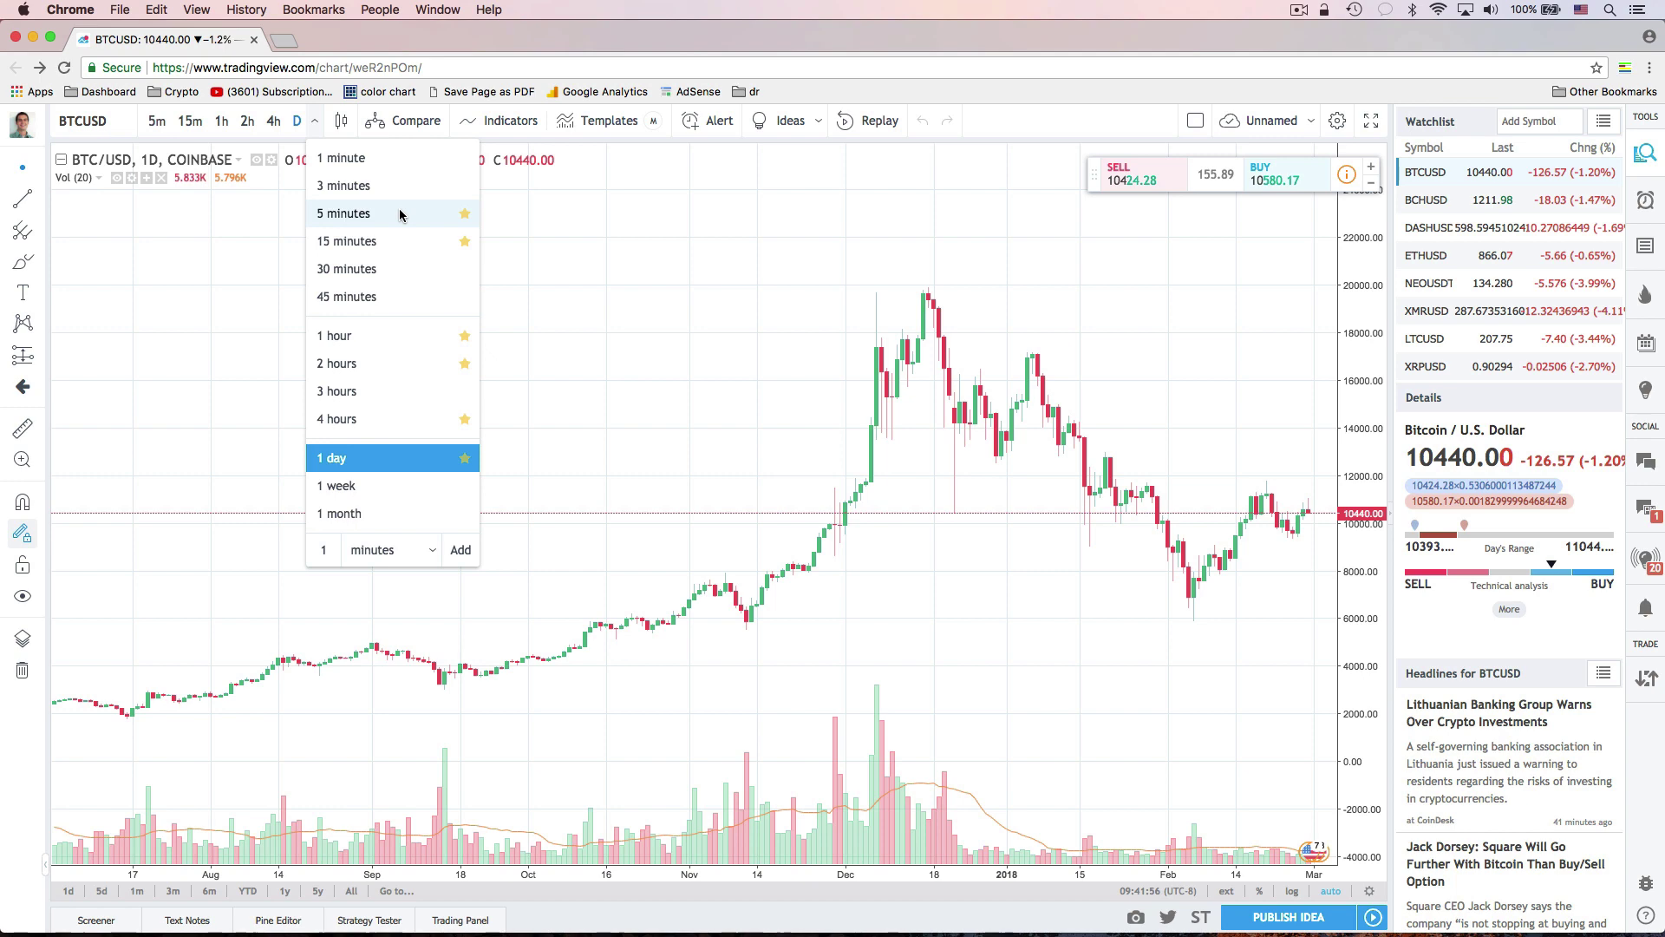
pyautogui.click(373, 363)
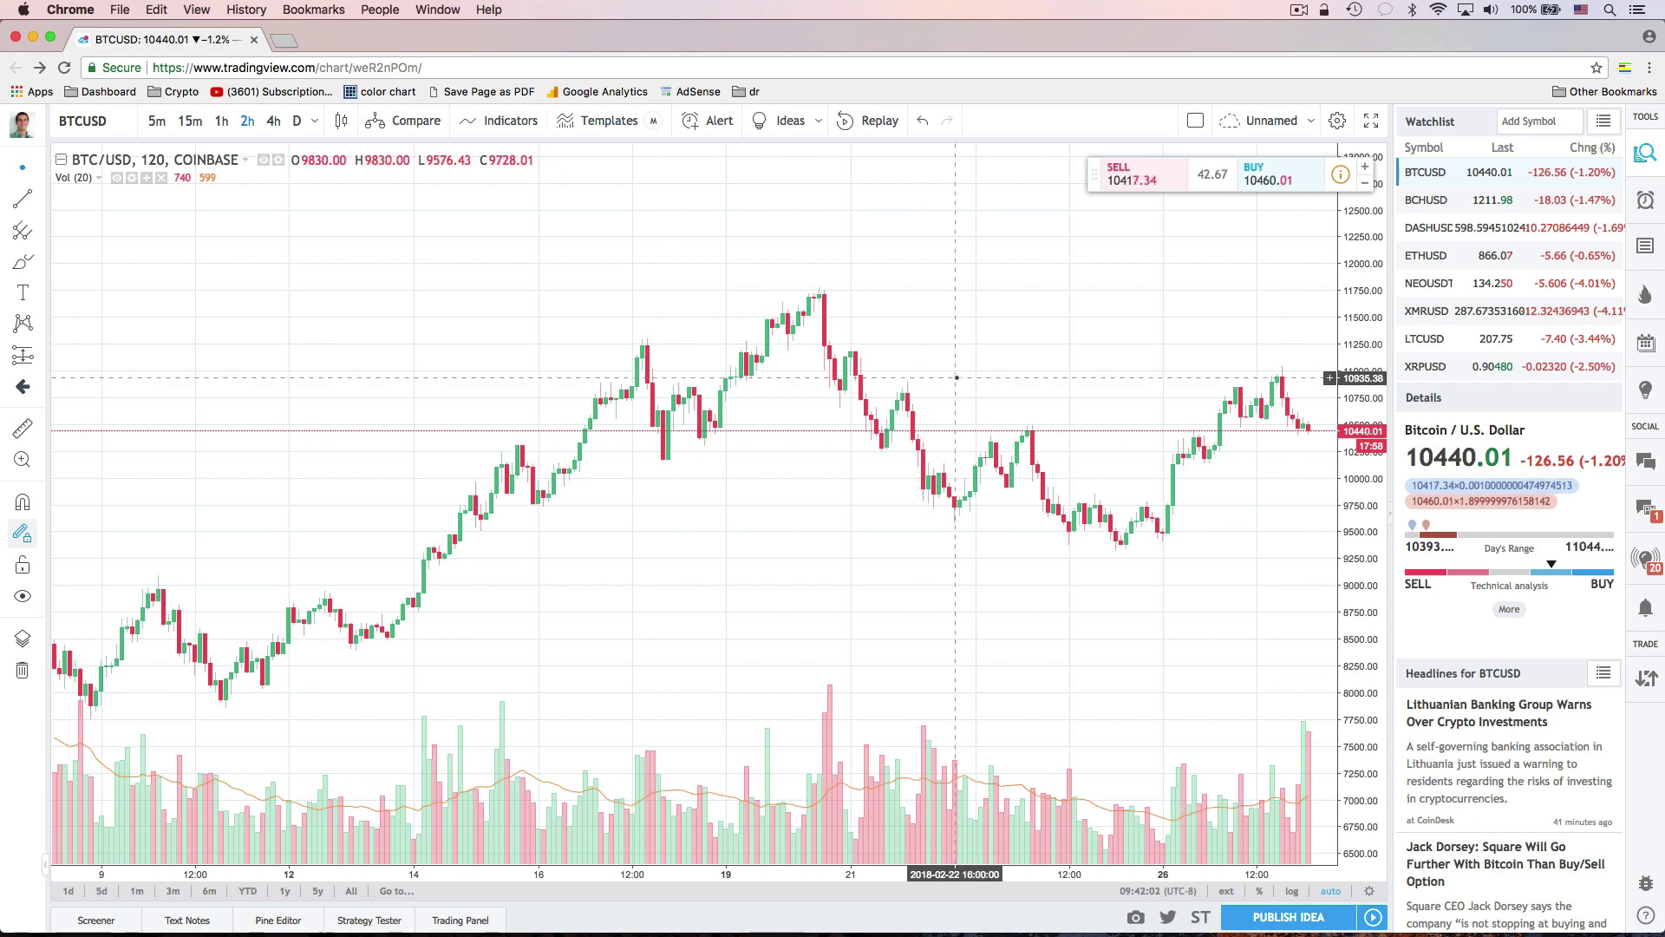
pyautogui.scroll(3, 957, 377)
pyautogui.scroll(3, 962, 385)
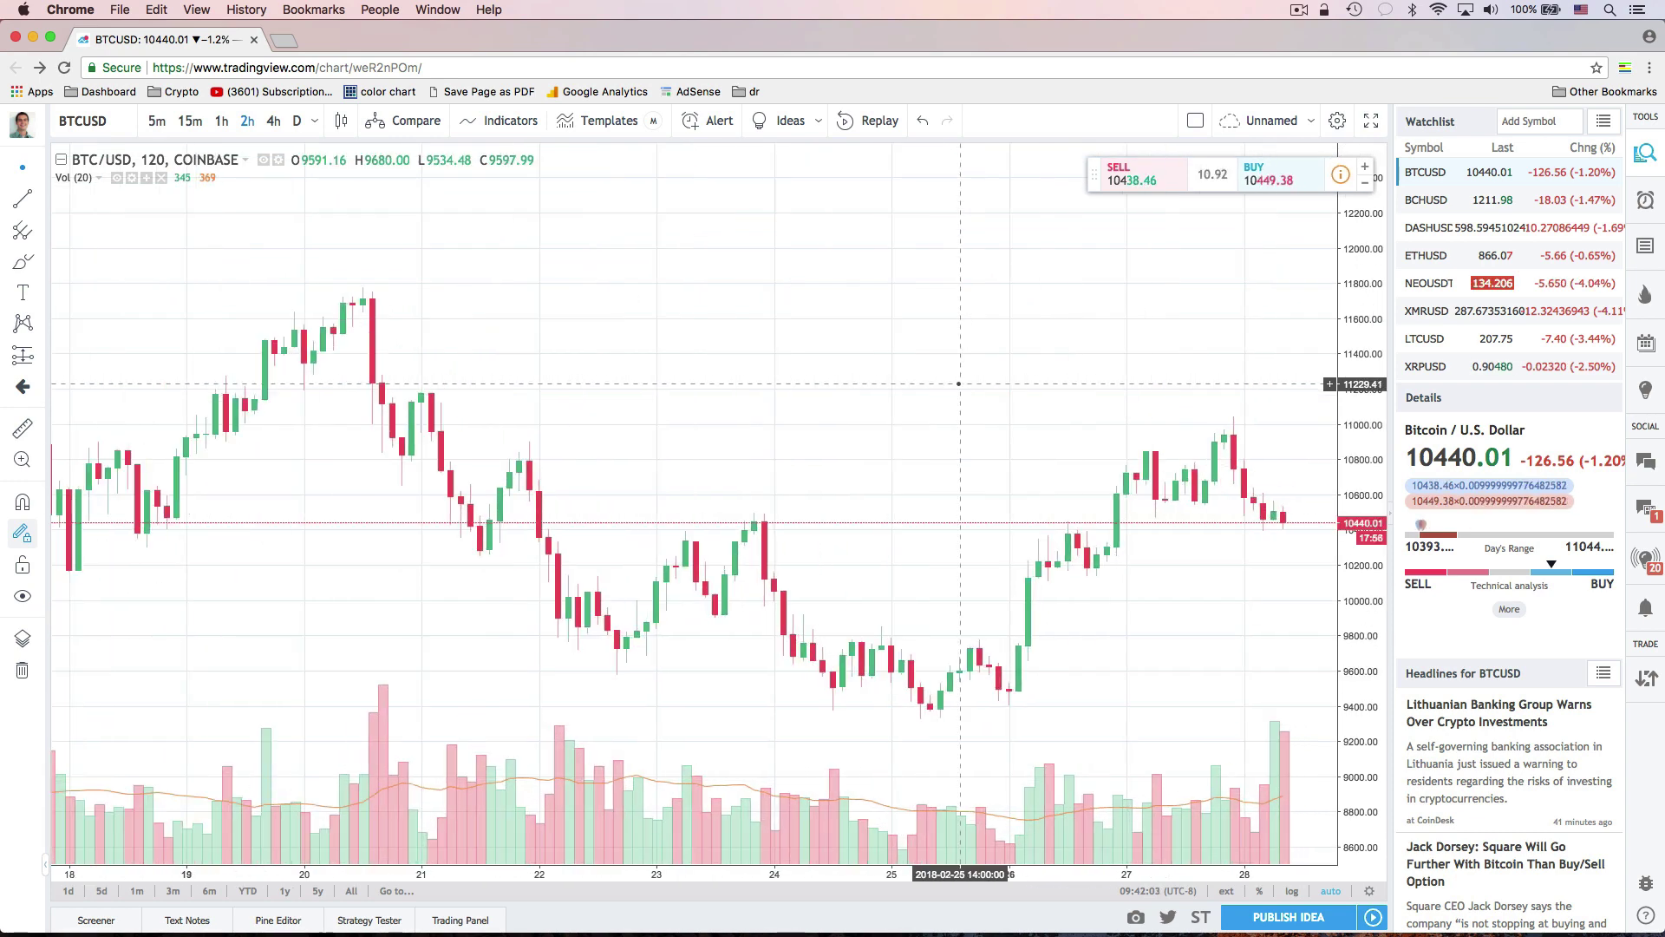
pyautogui.moveTo(966, 388); pyautogui.dragTo(540, 343)
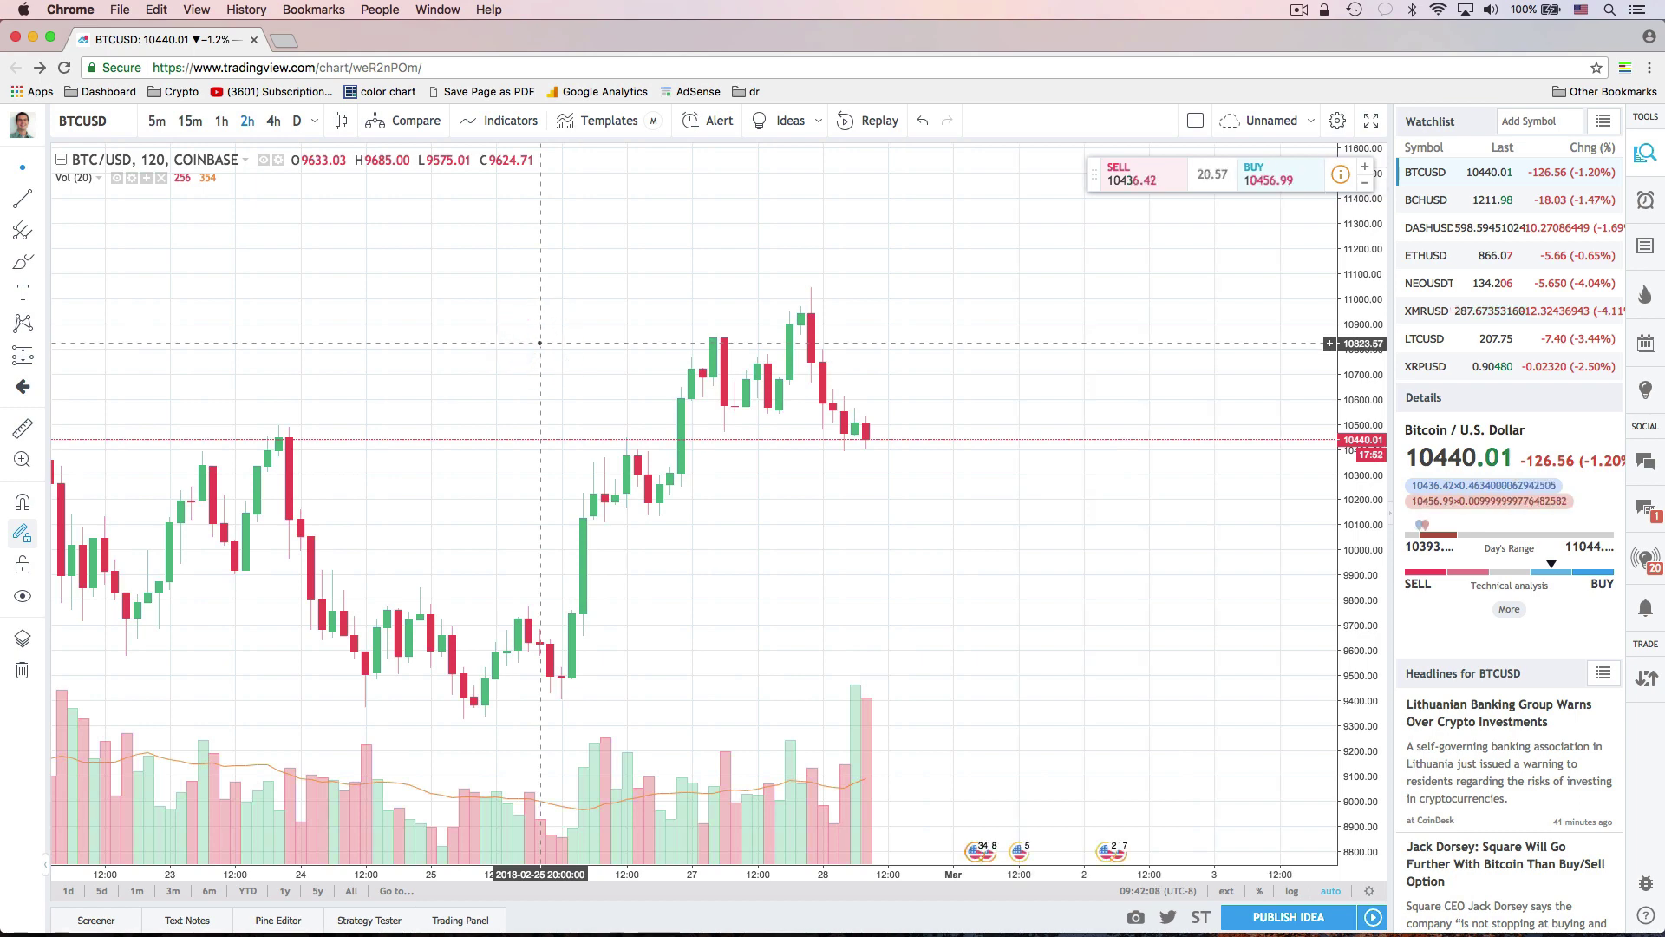
pyautogui.scroll(-3, 521, 363)
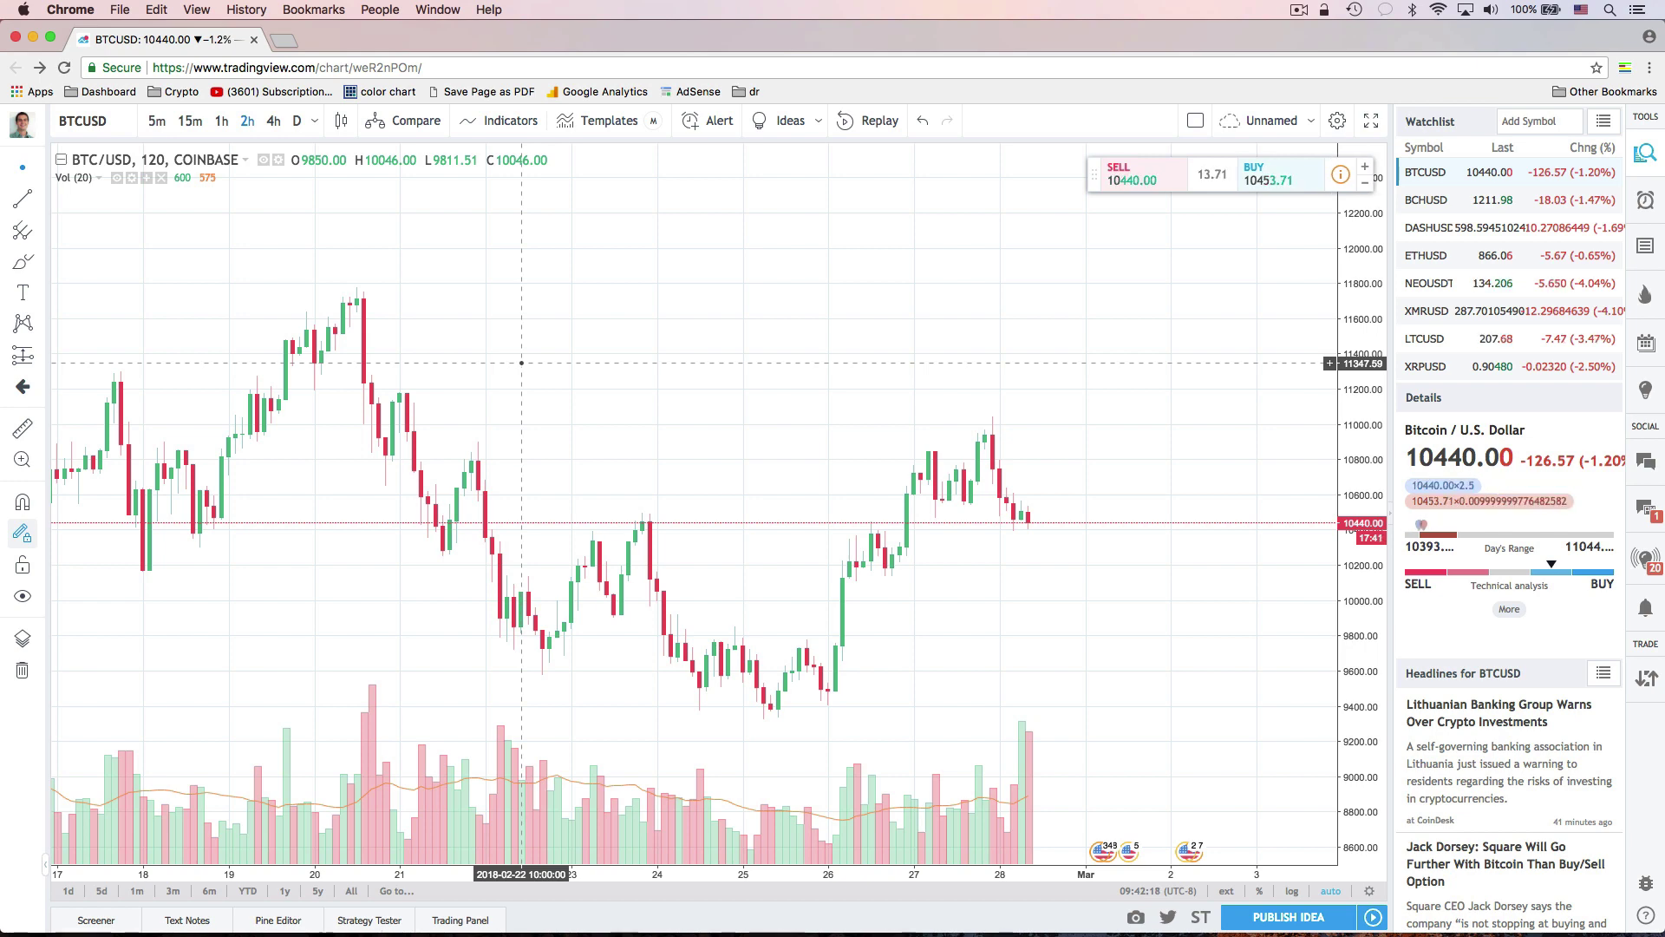
pyautogui.click(343, 121)
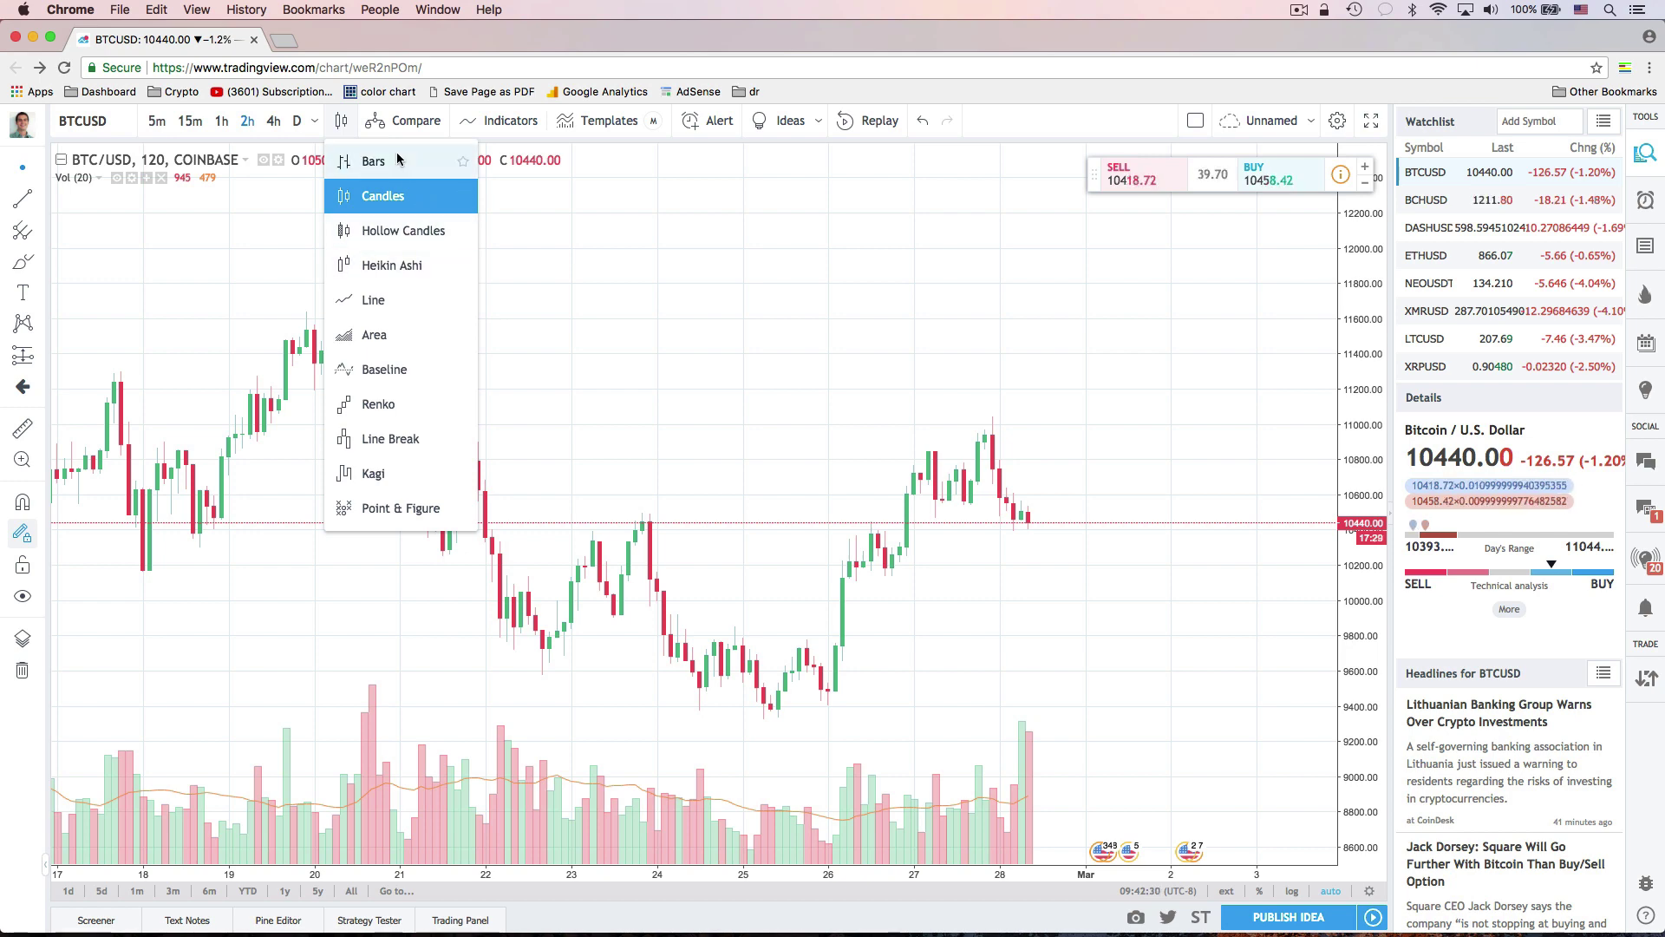
pyautogui.click(343, 122)
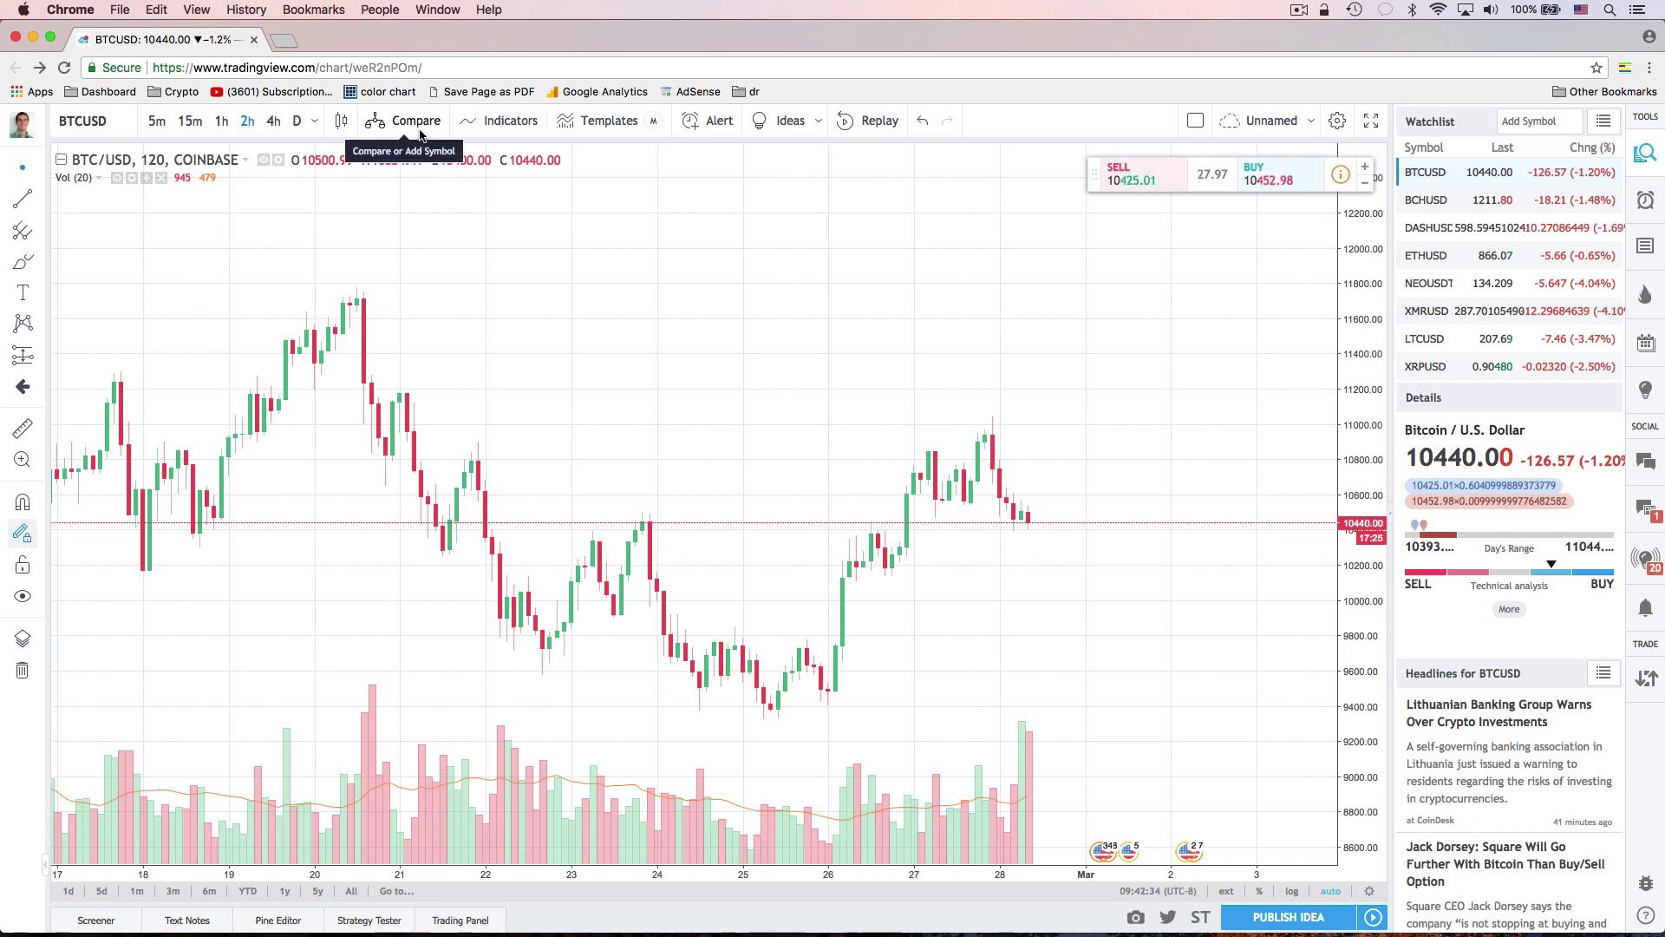
# Adjust the Volume MA line opacity in the Vol indicator's Style settings and confirm.
pyautogui.click(519, 122)
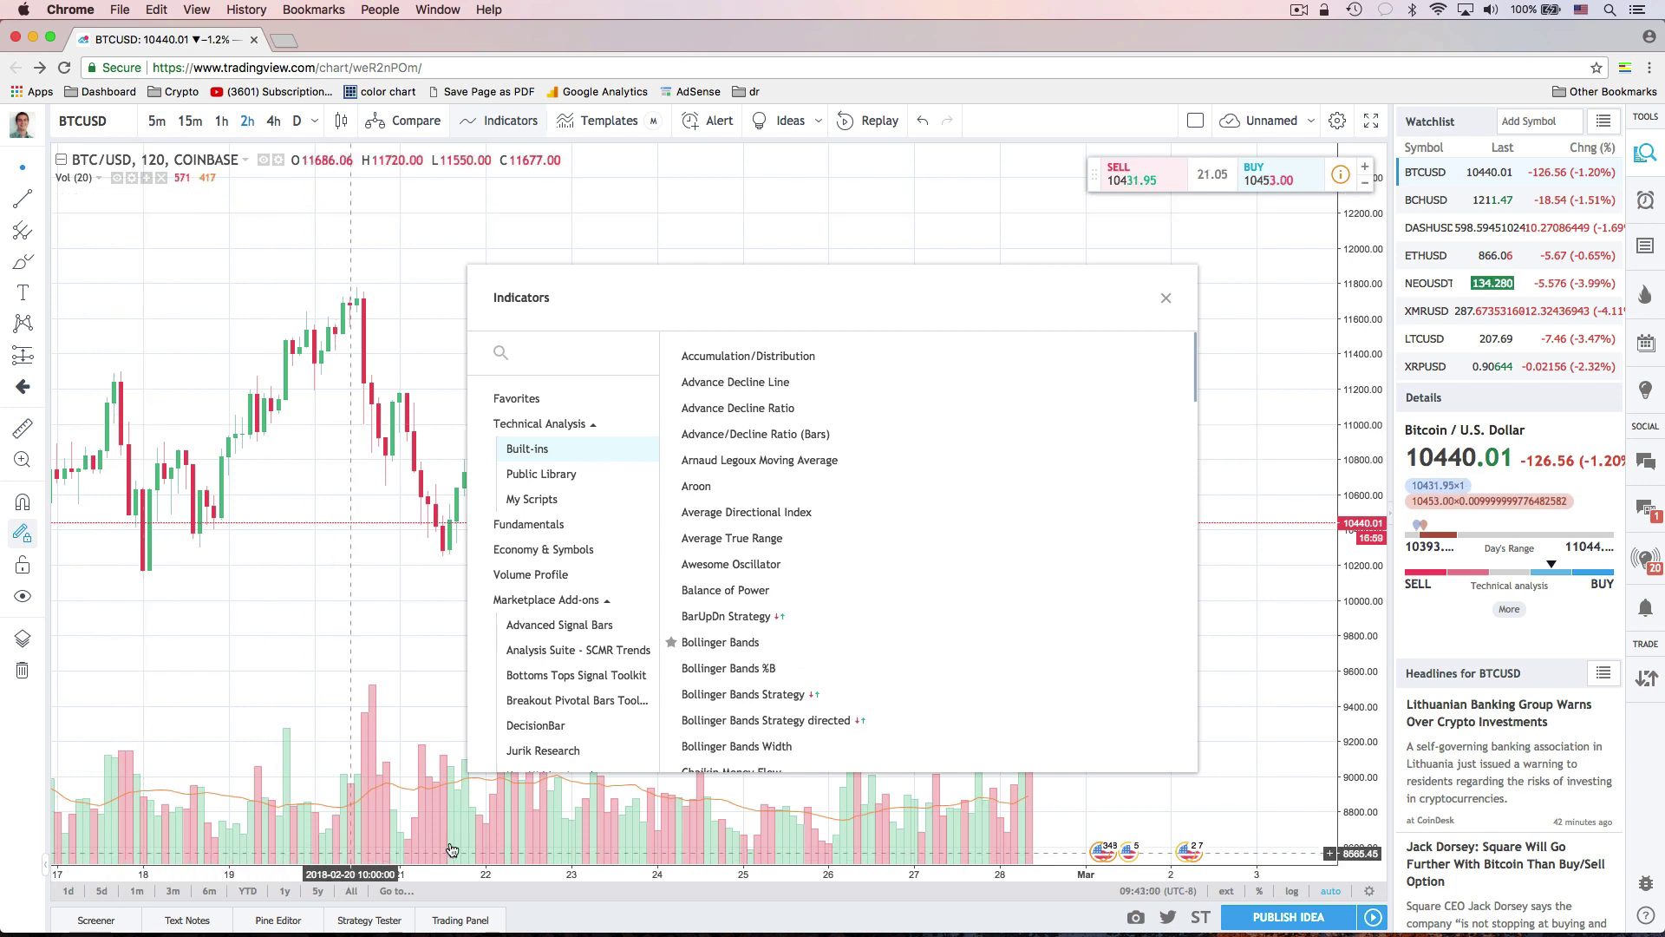
pyautogui.click(118, 181)
pyautogui.click(118, 181)
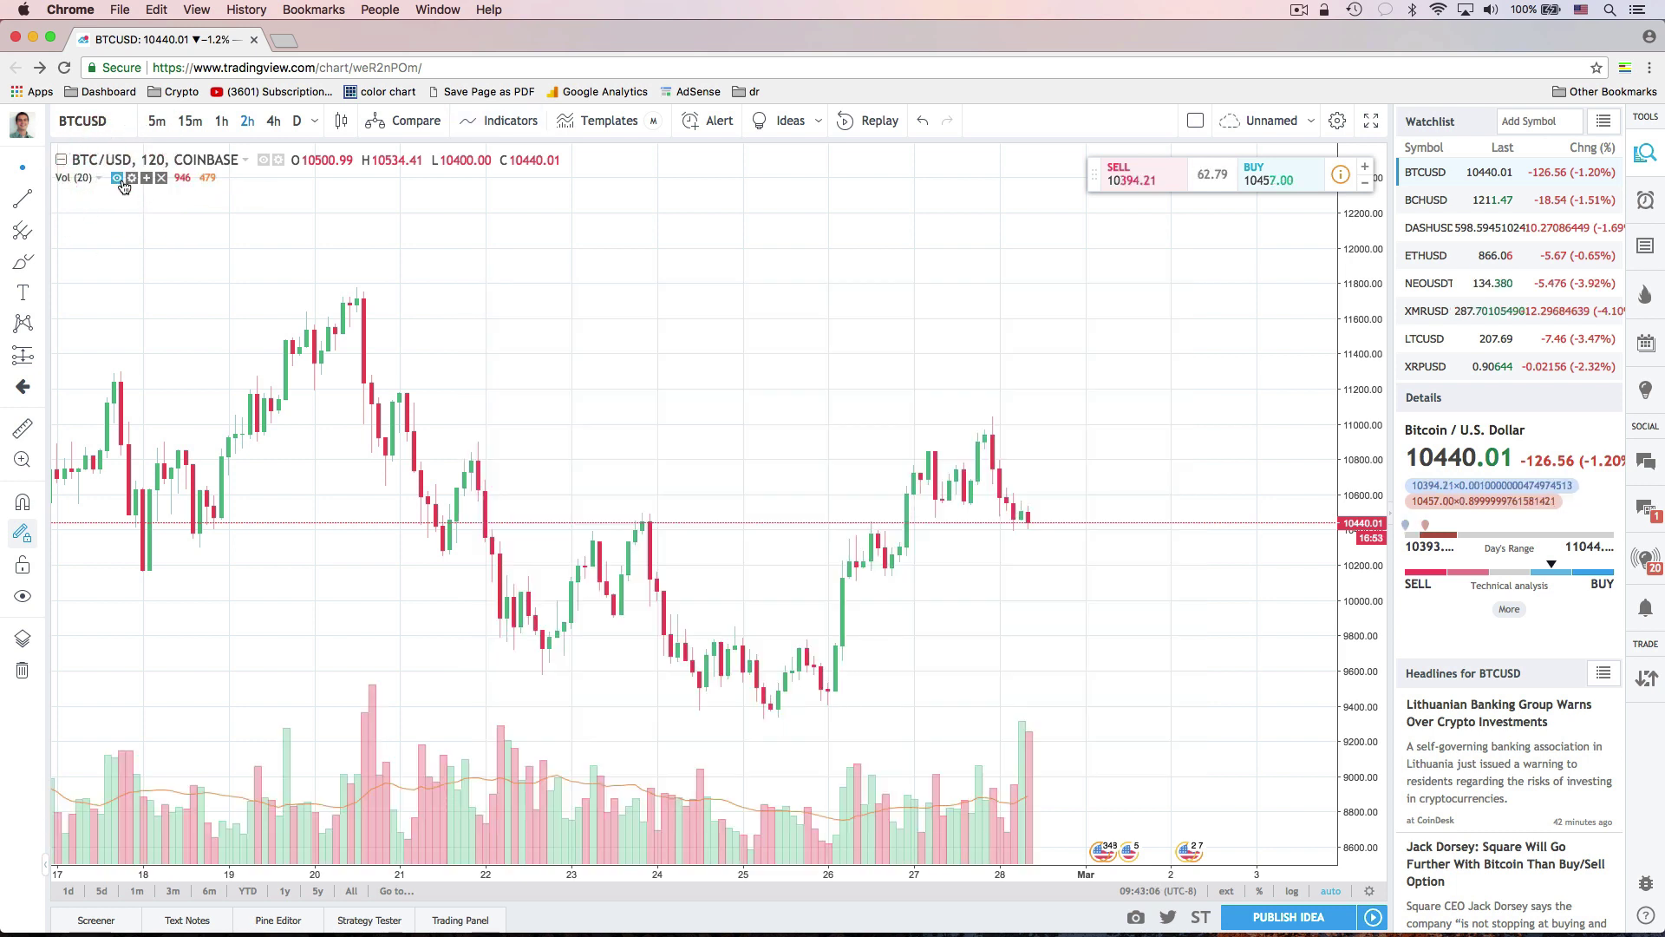
pyautogui.click(134, 181)
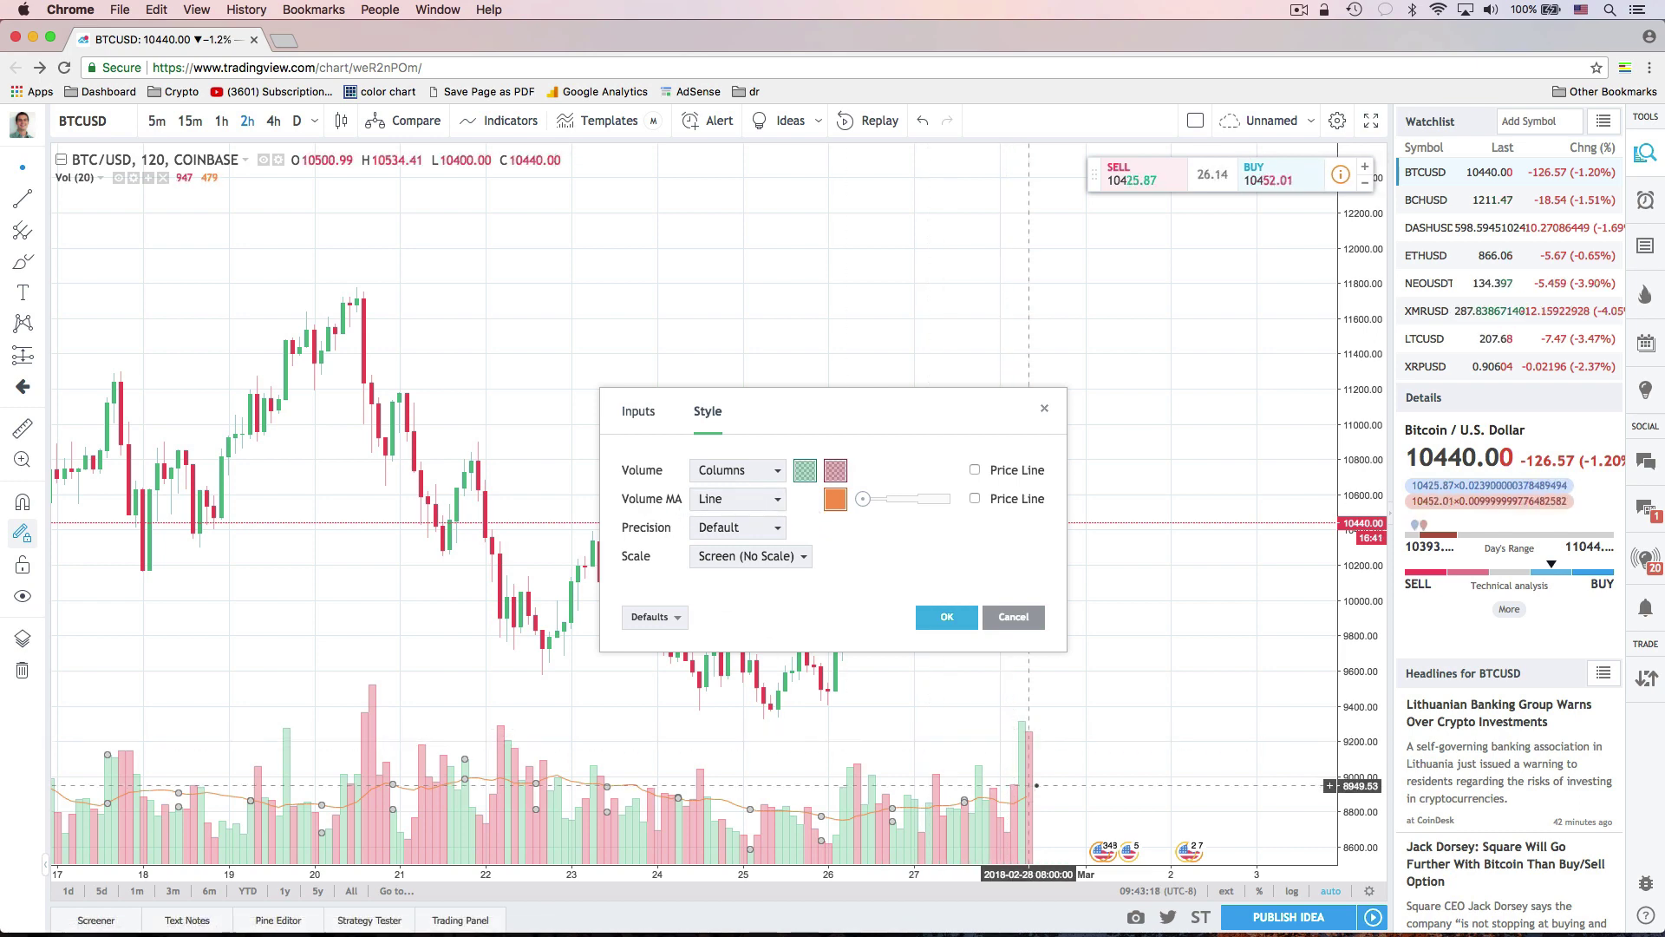
pyautogui.moveTo(864, 499); pyautogui.dragTo(948, 502)
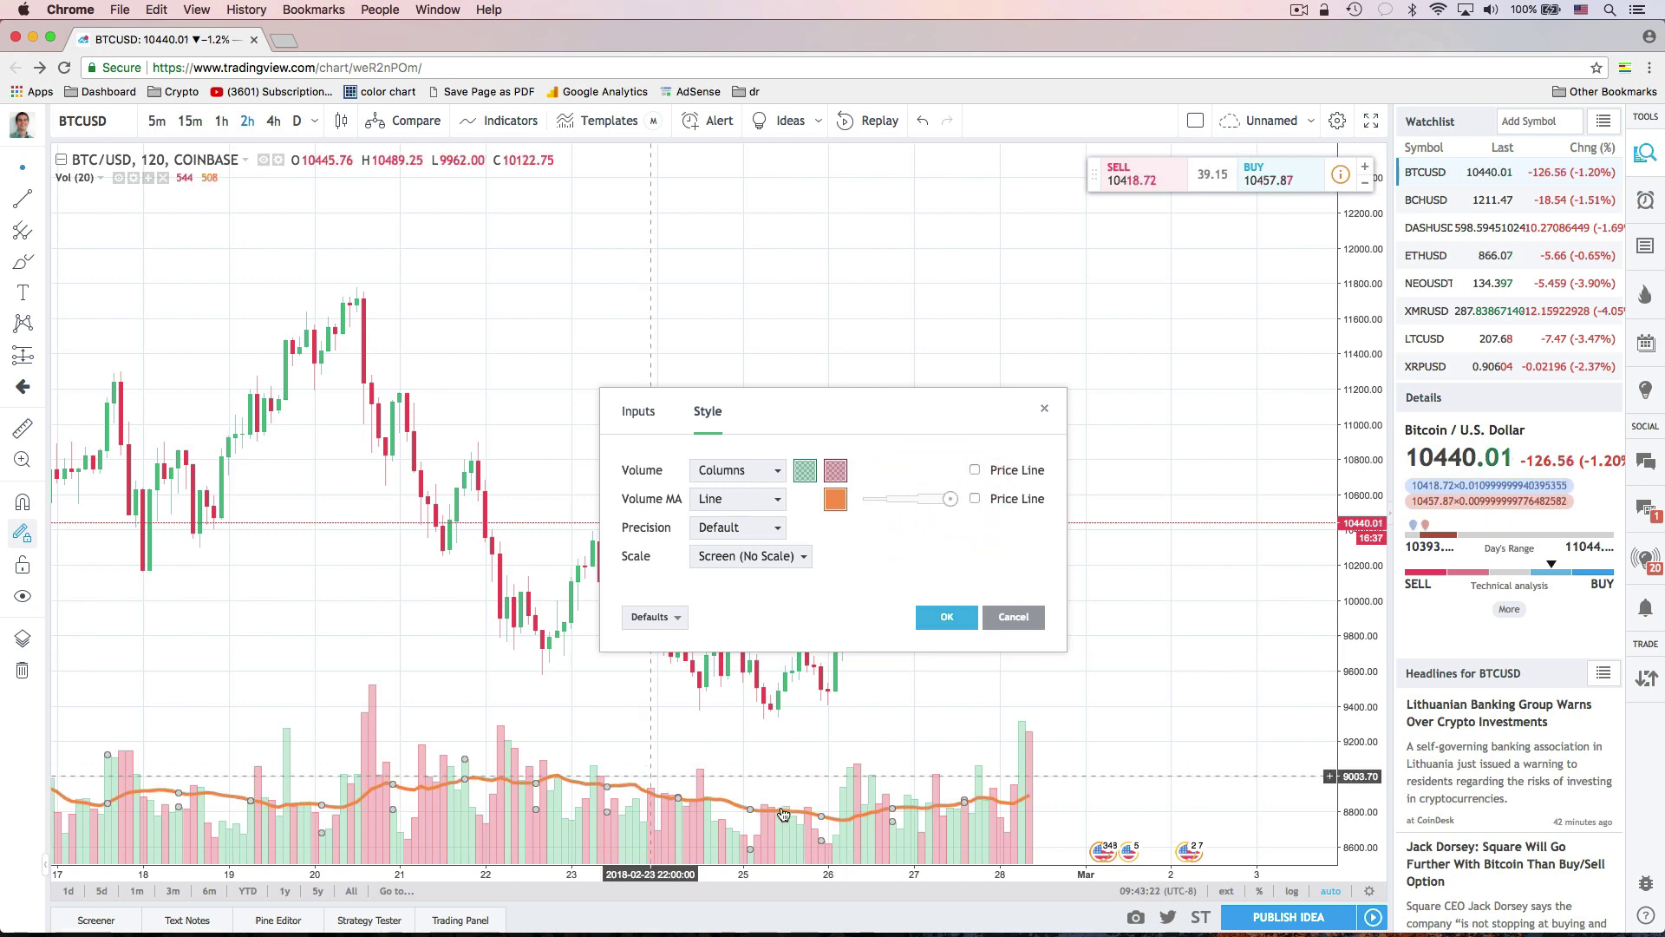
pyautogui.moveTo(949, 503); pyautogui.dragTo(893, 501)
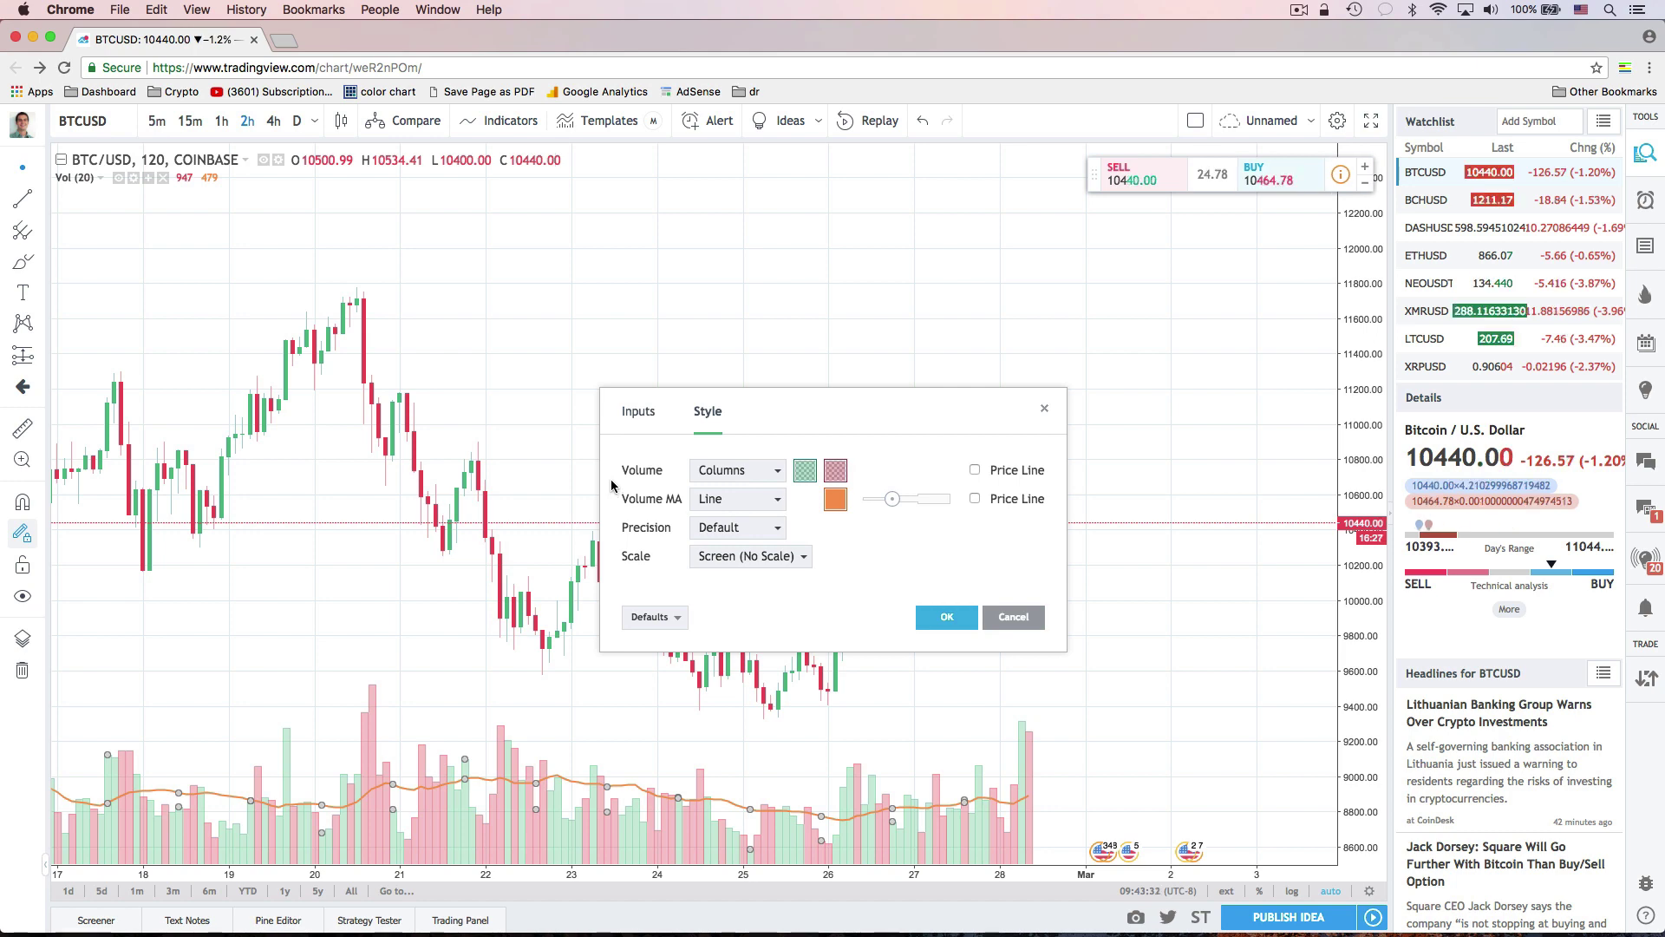
pyautogui.click(942, 617)
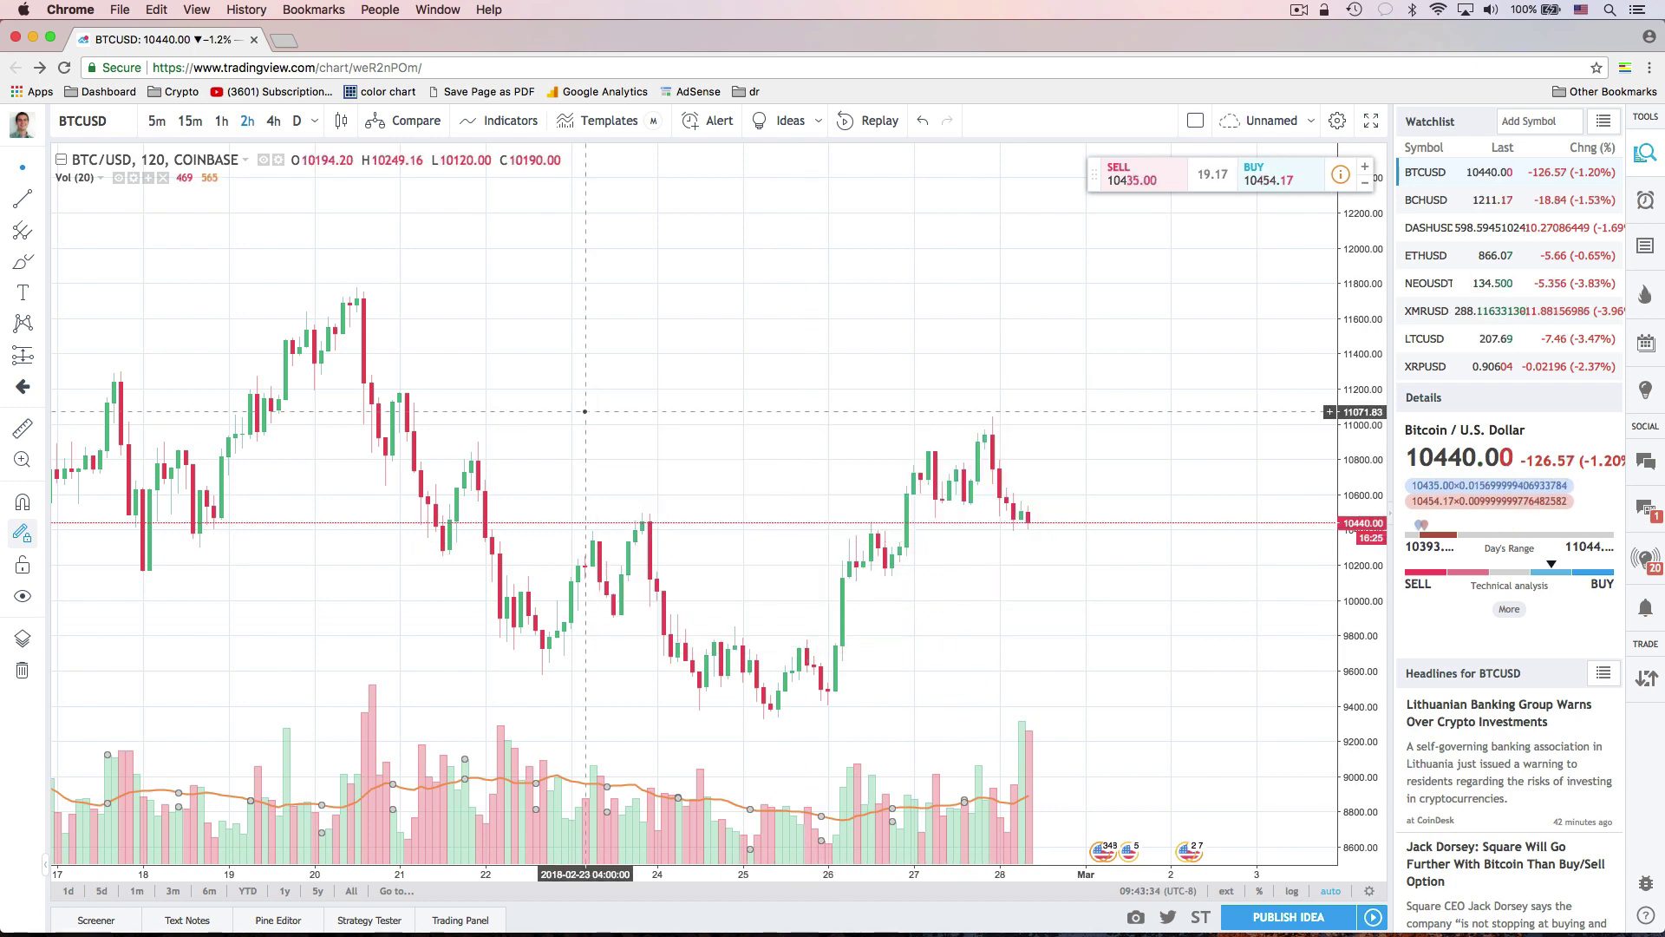
# Search 'movin', star Moving Average as a favourite, and add MA (9, close) to the chart.
pyautogui.click(505, 128)
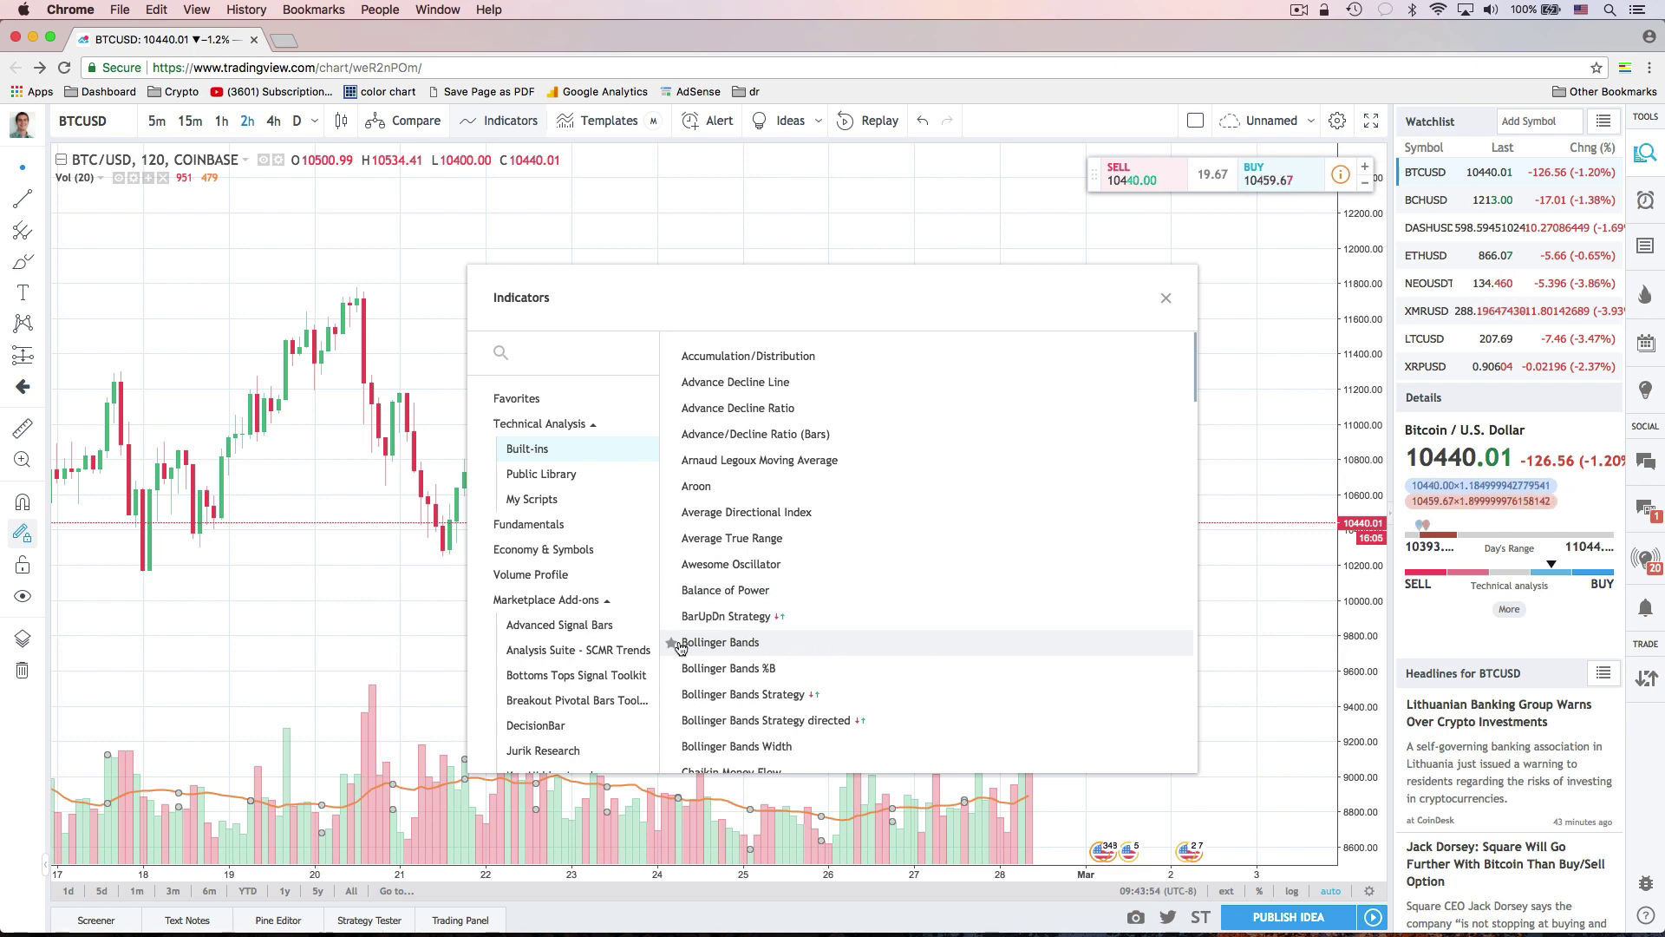
pyautogui.scroll(-4, 911, 576)
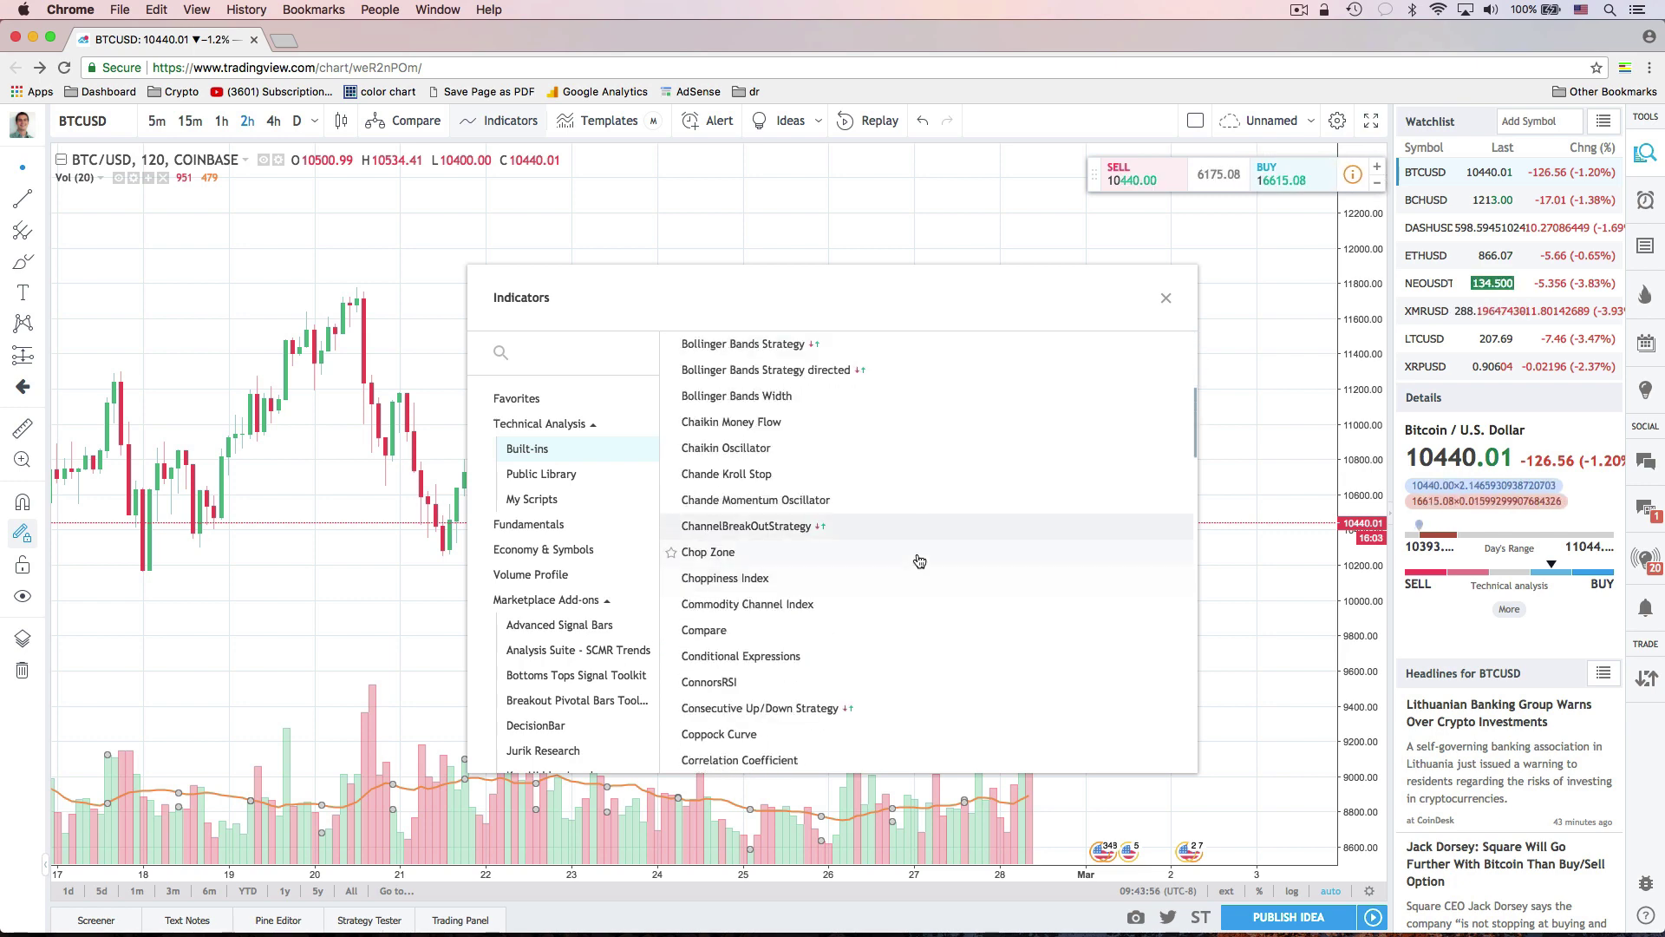
pyautogui.scroll(4, 798, 527)
pyautogui.click(587, 357)
pyautogui.write('m')
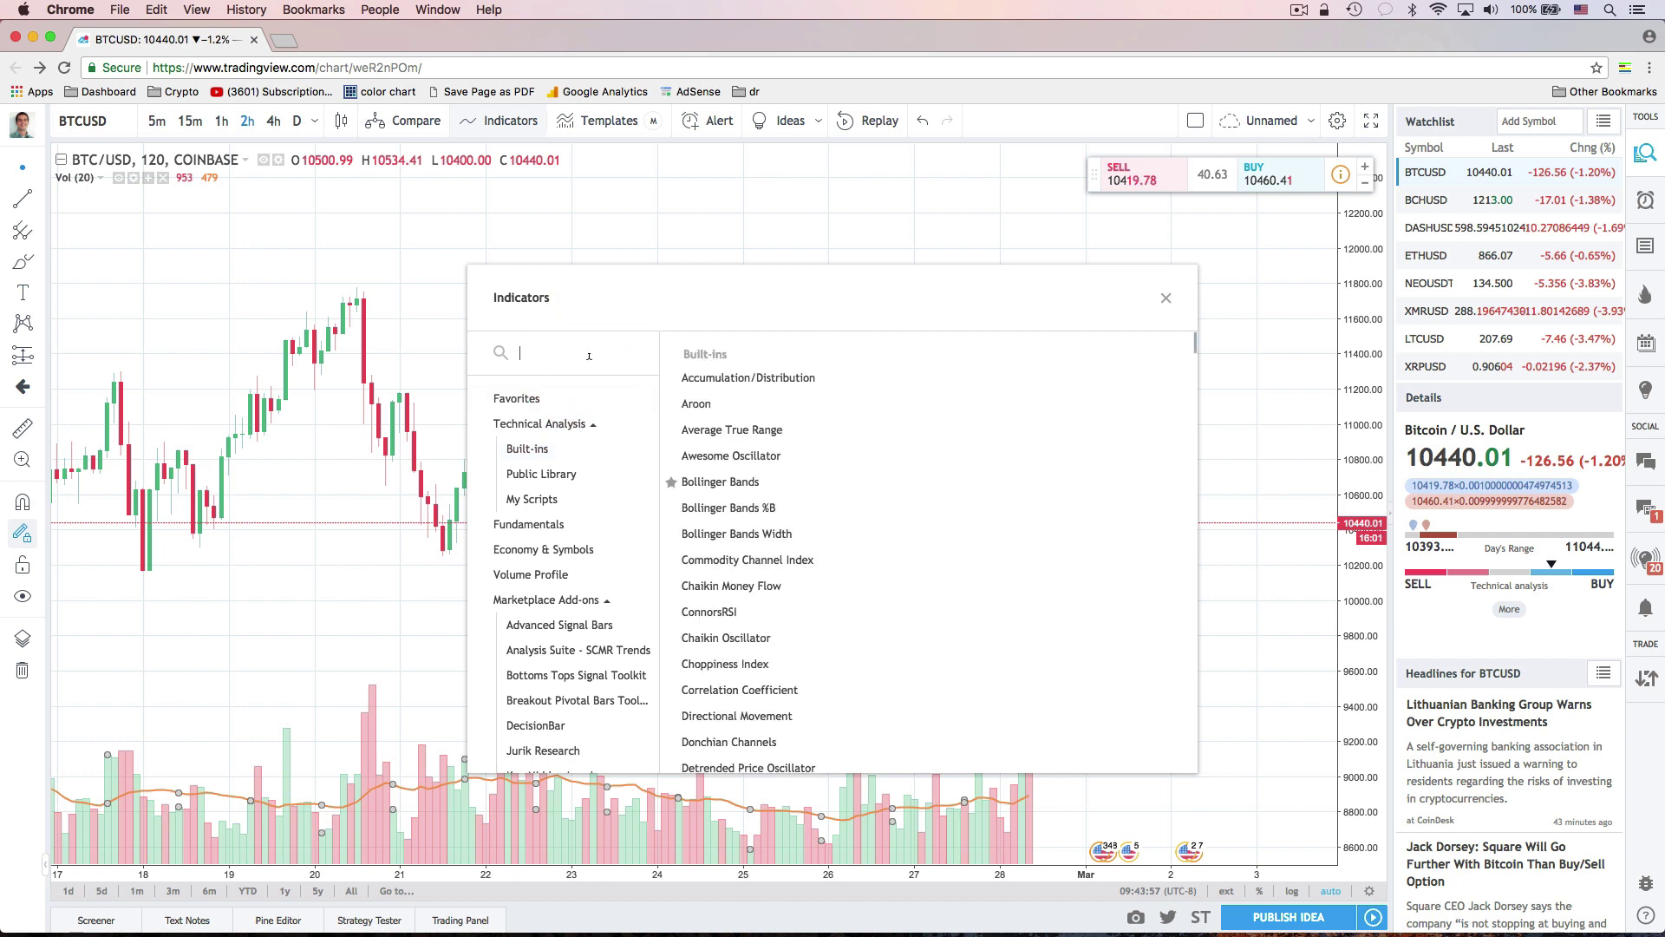
pyautogui.write('ovin')
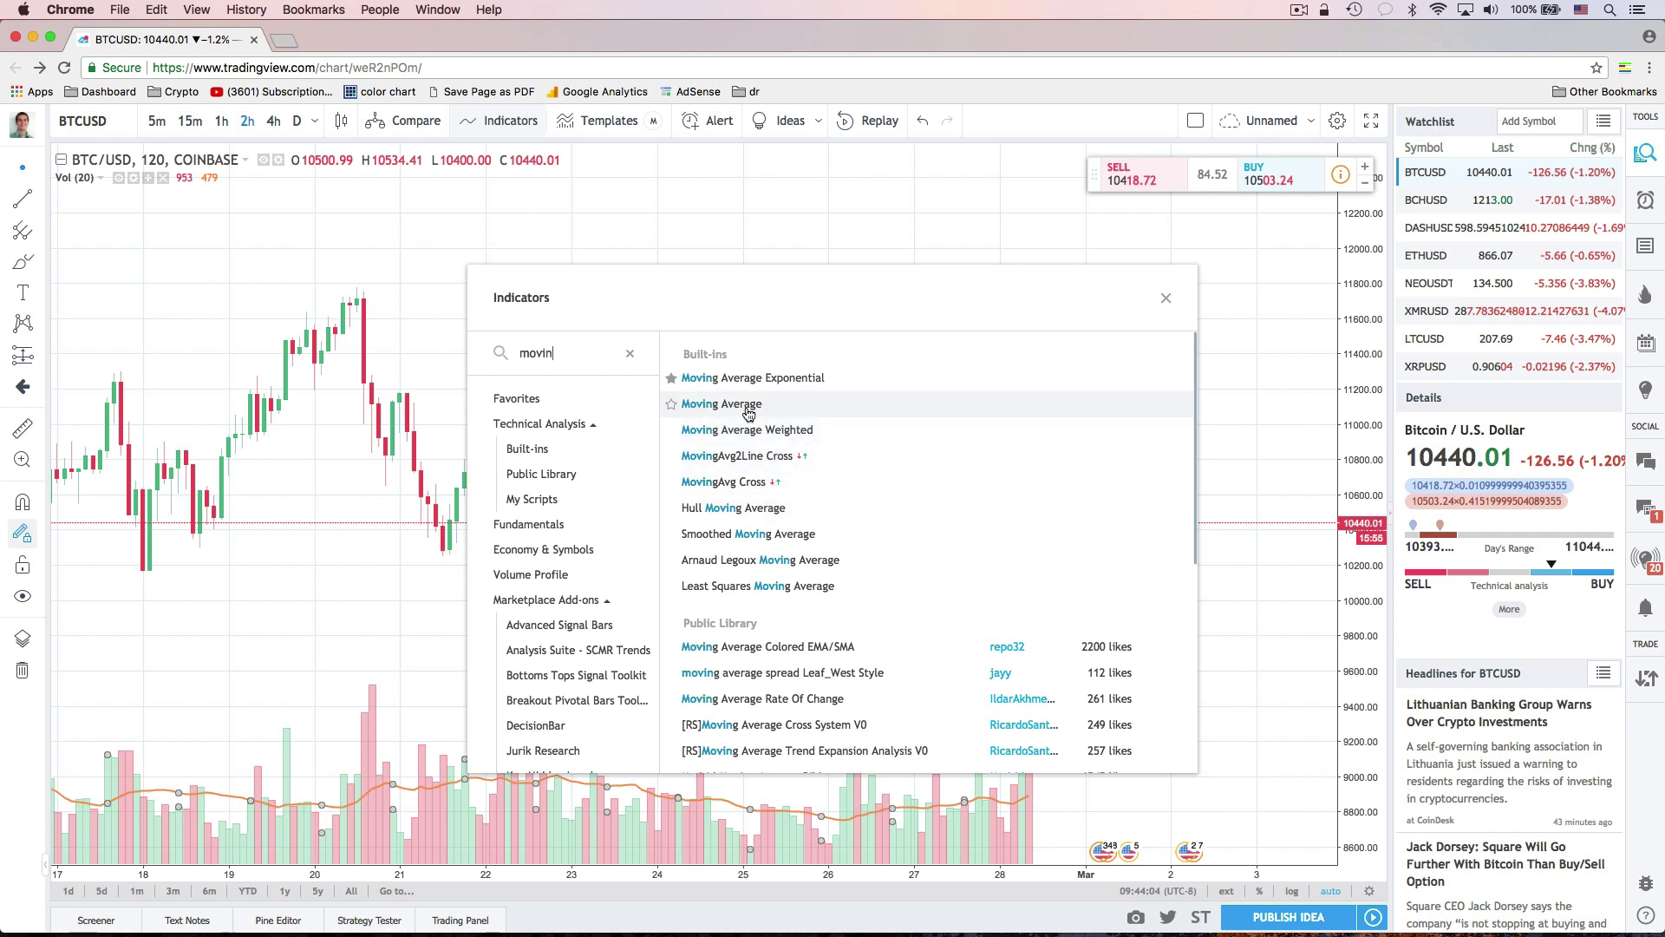
pyautogui.click(673, 406)
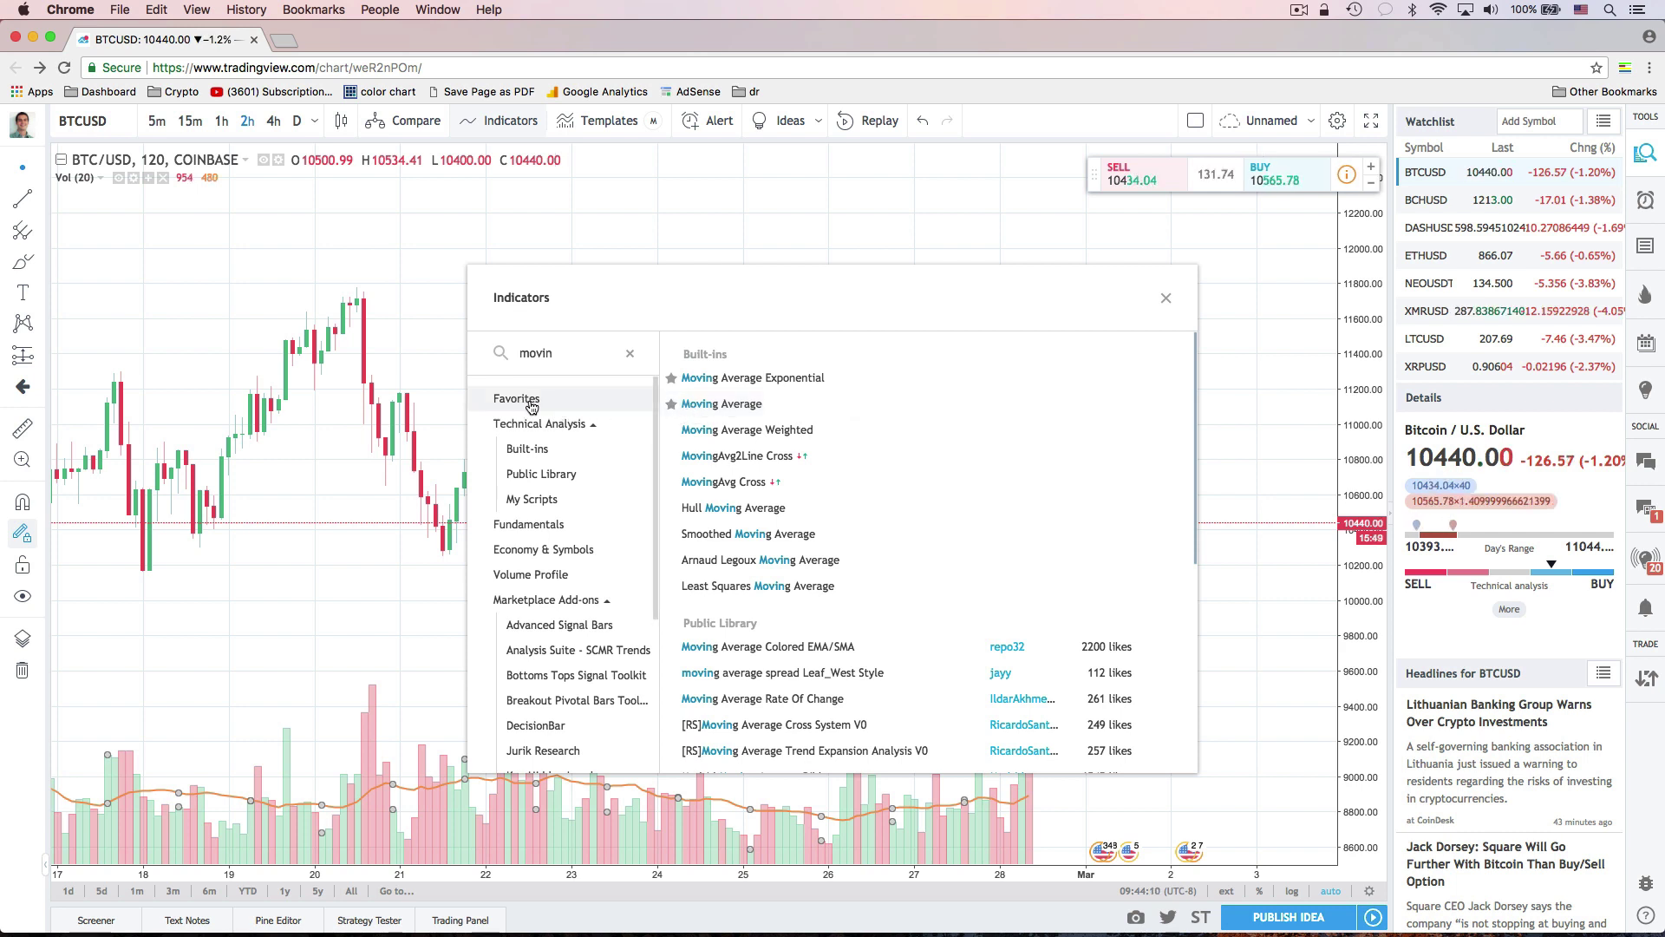
pyautogui.click(761, 406)
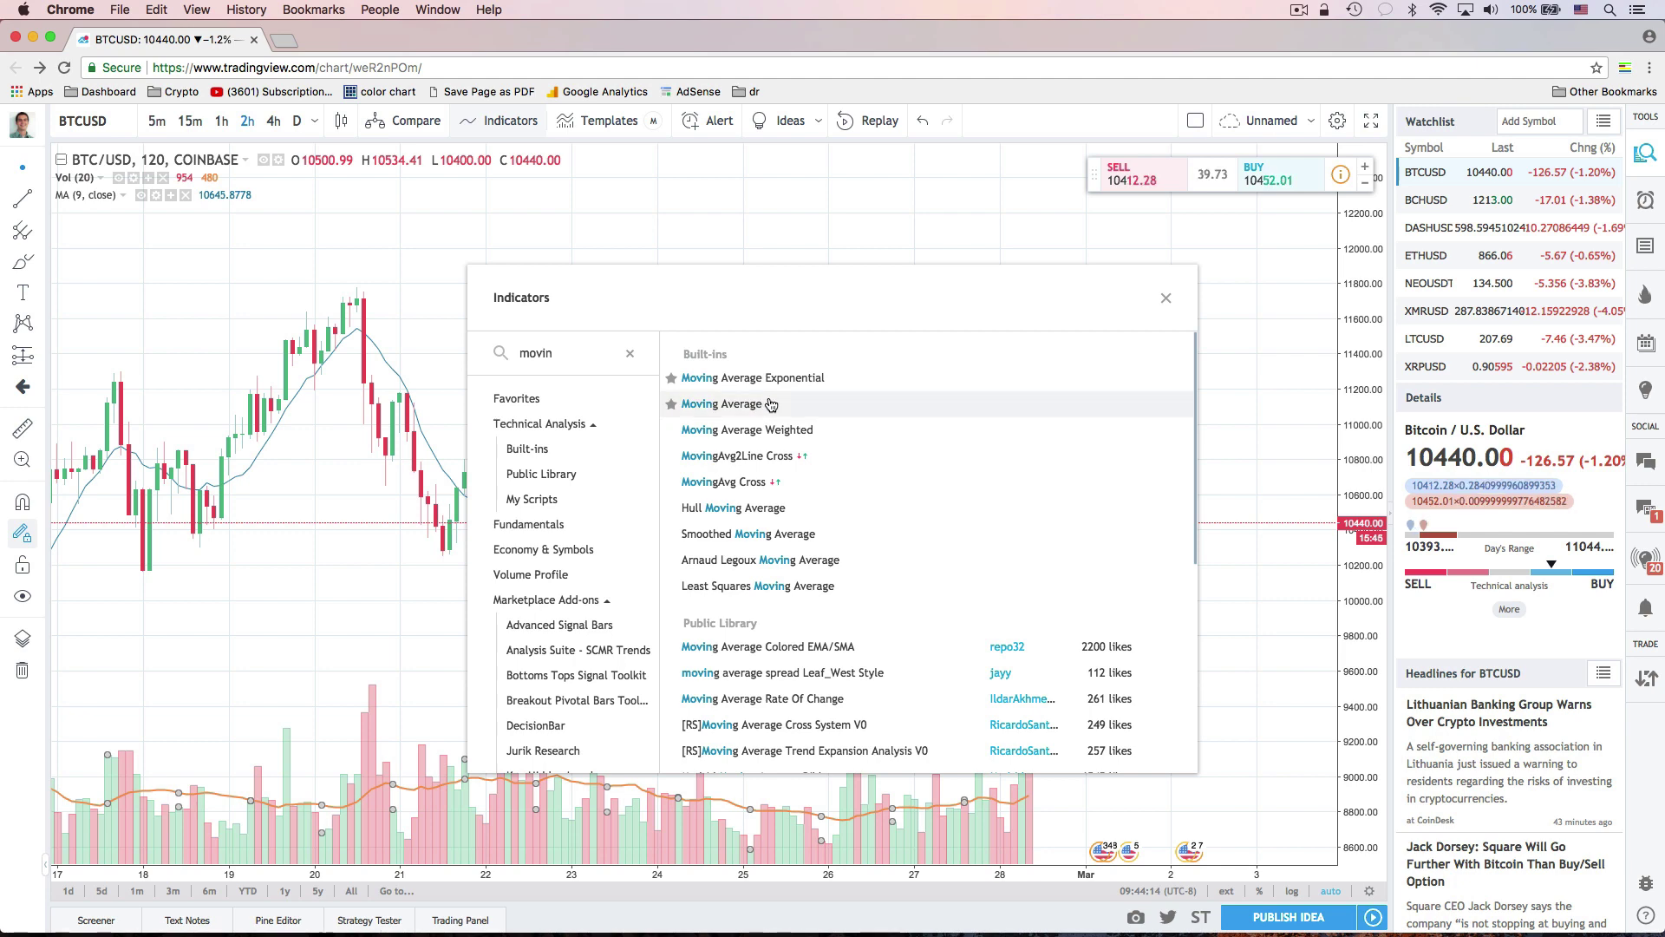
pyautogui.click(1165, 297)
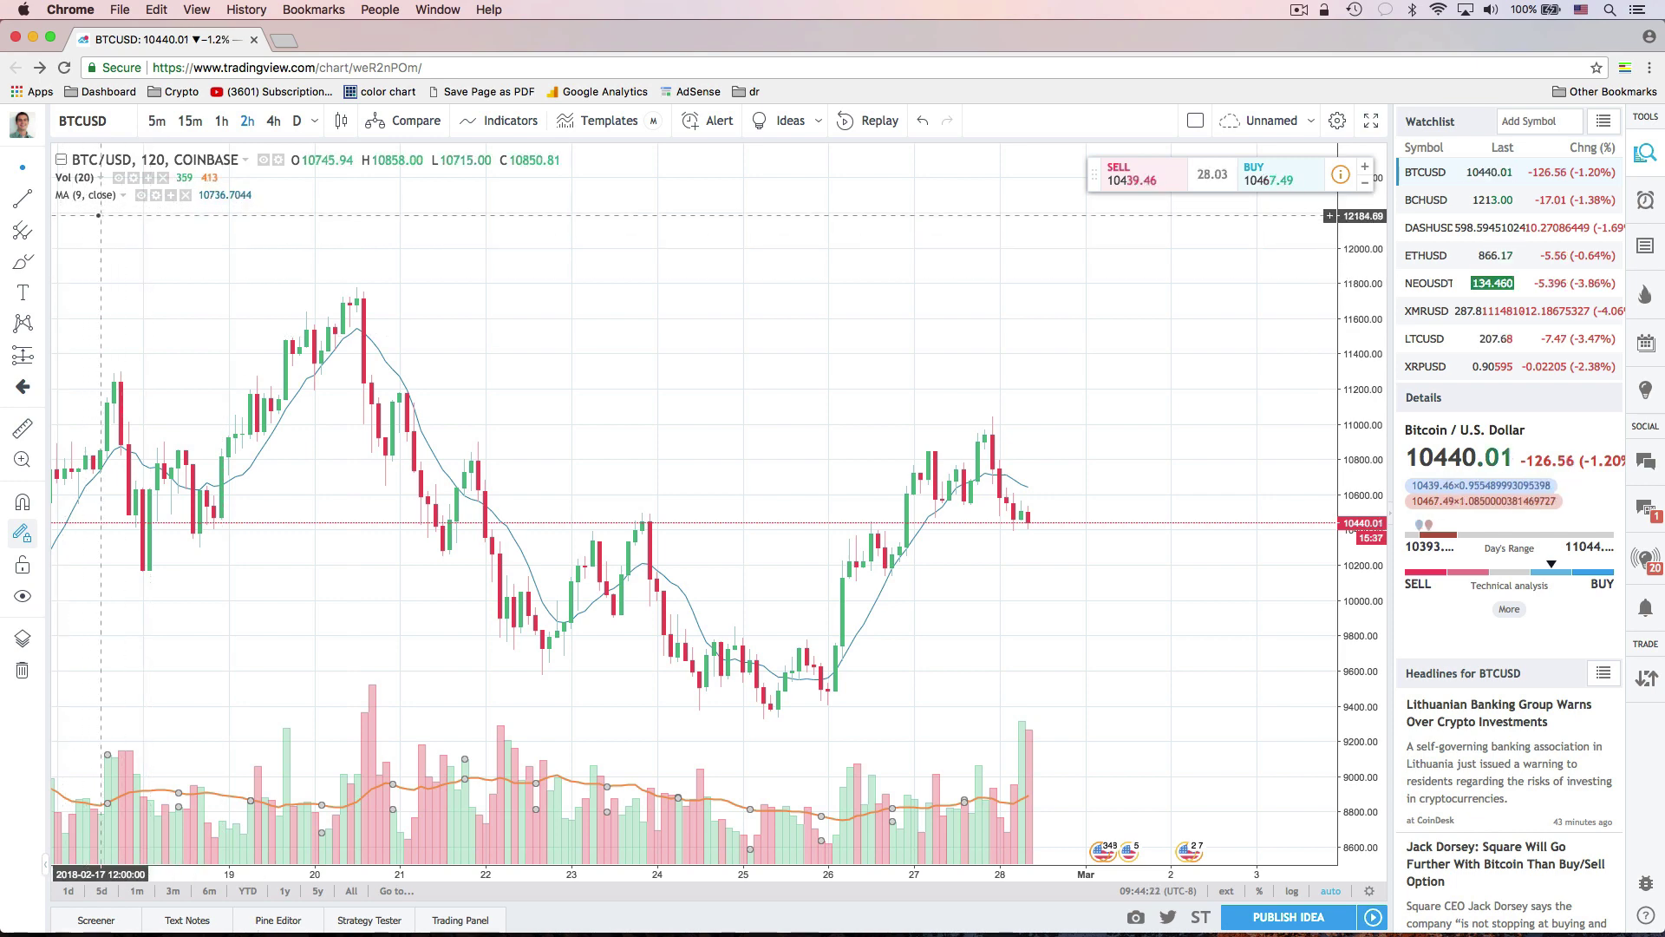
# Change the moving average's Length input to 50, giving MA (50, close).
pyautogui.click(157, 198)
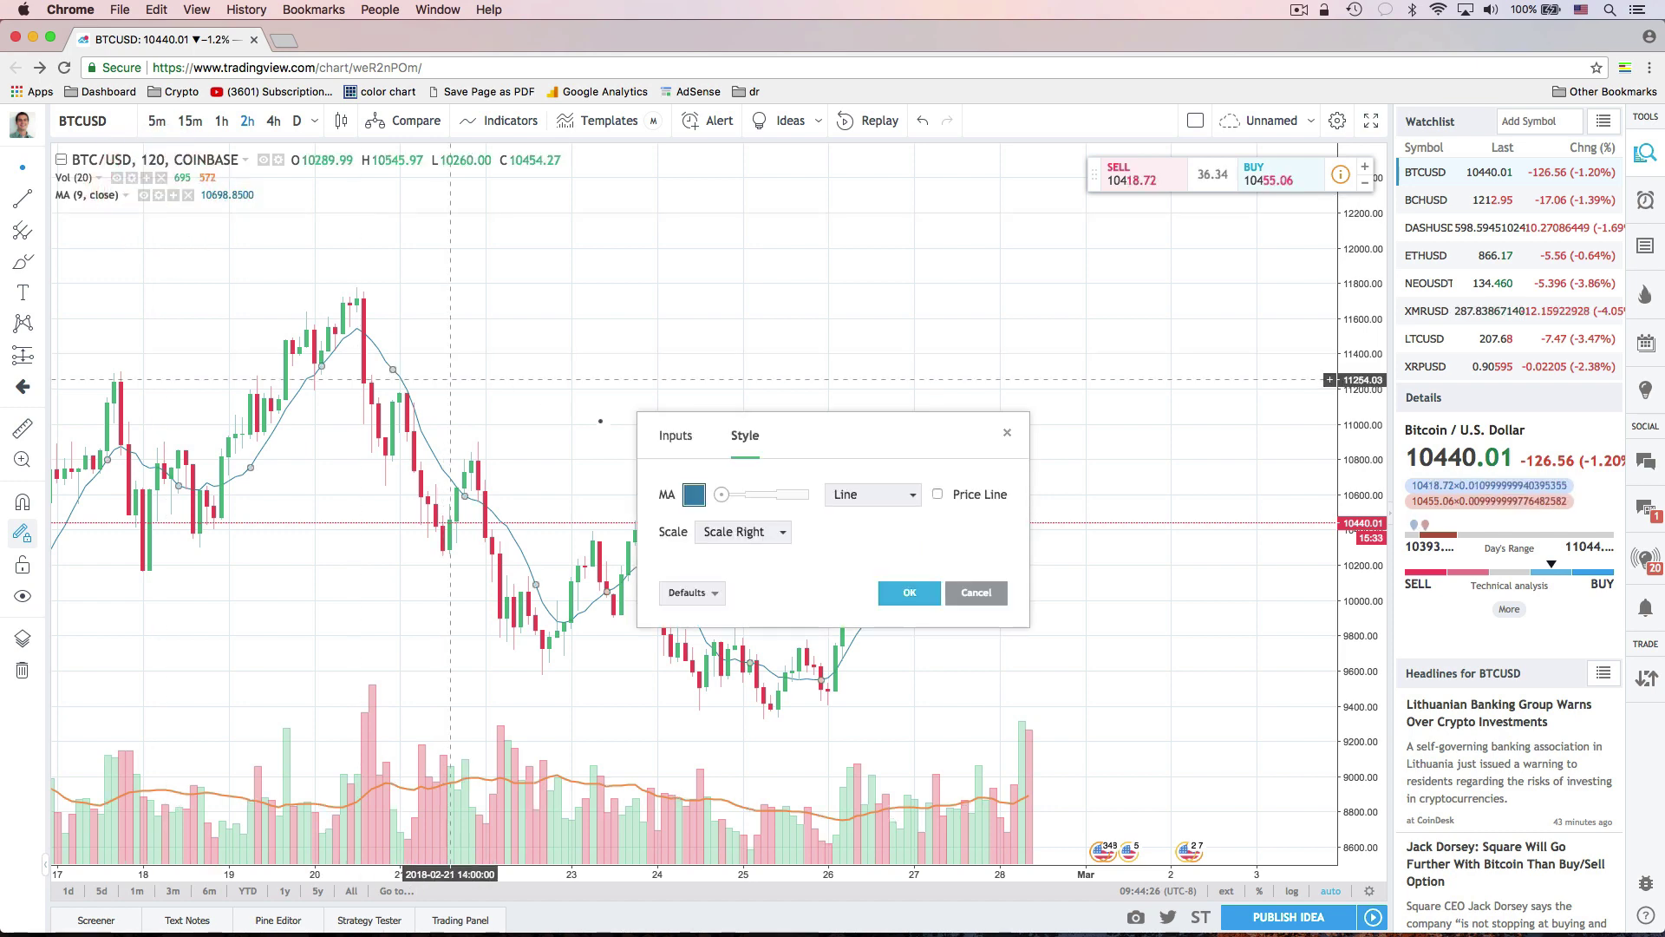
pyautogui.click(681, 441)
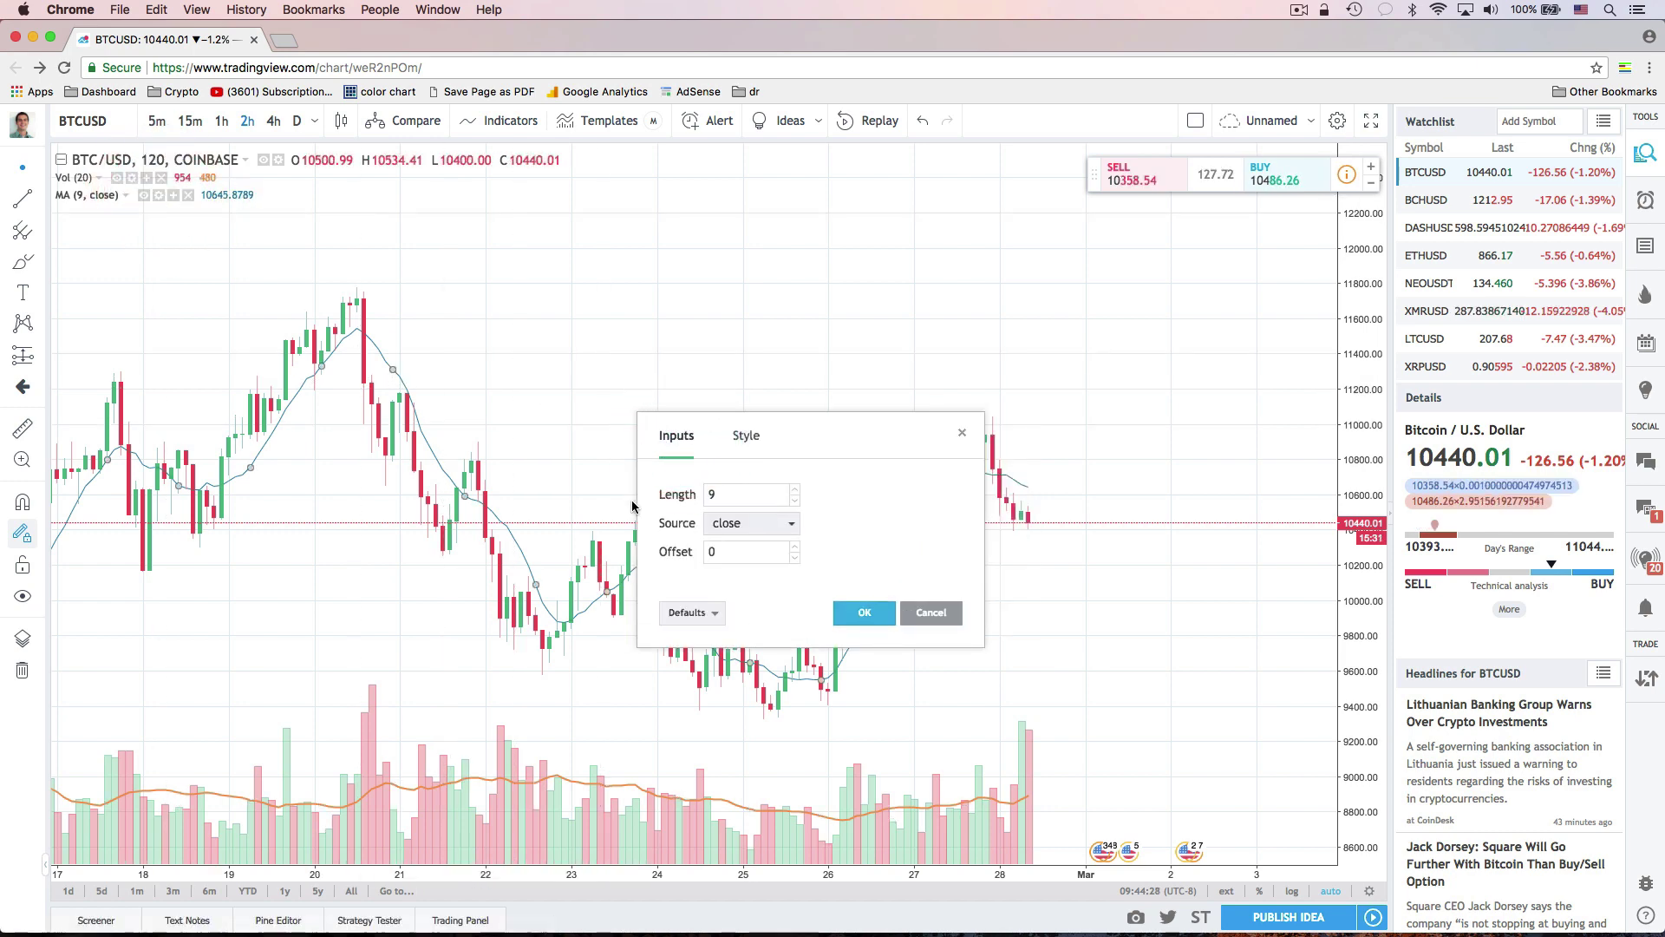
pyautogui.click(718, 491)
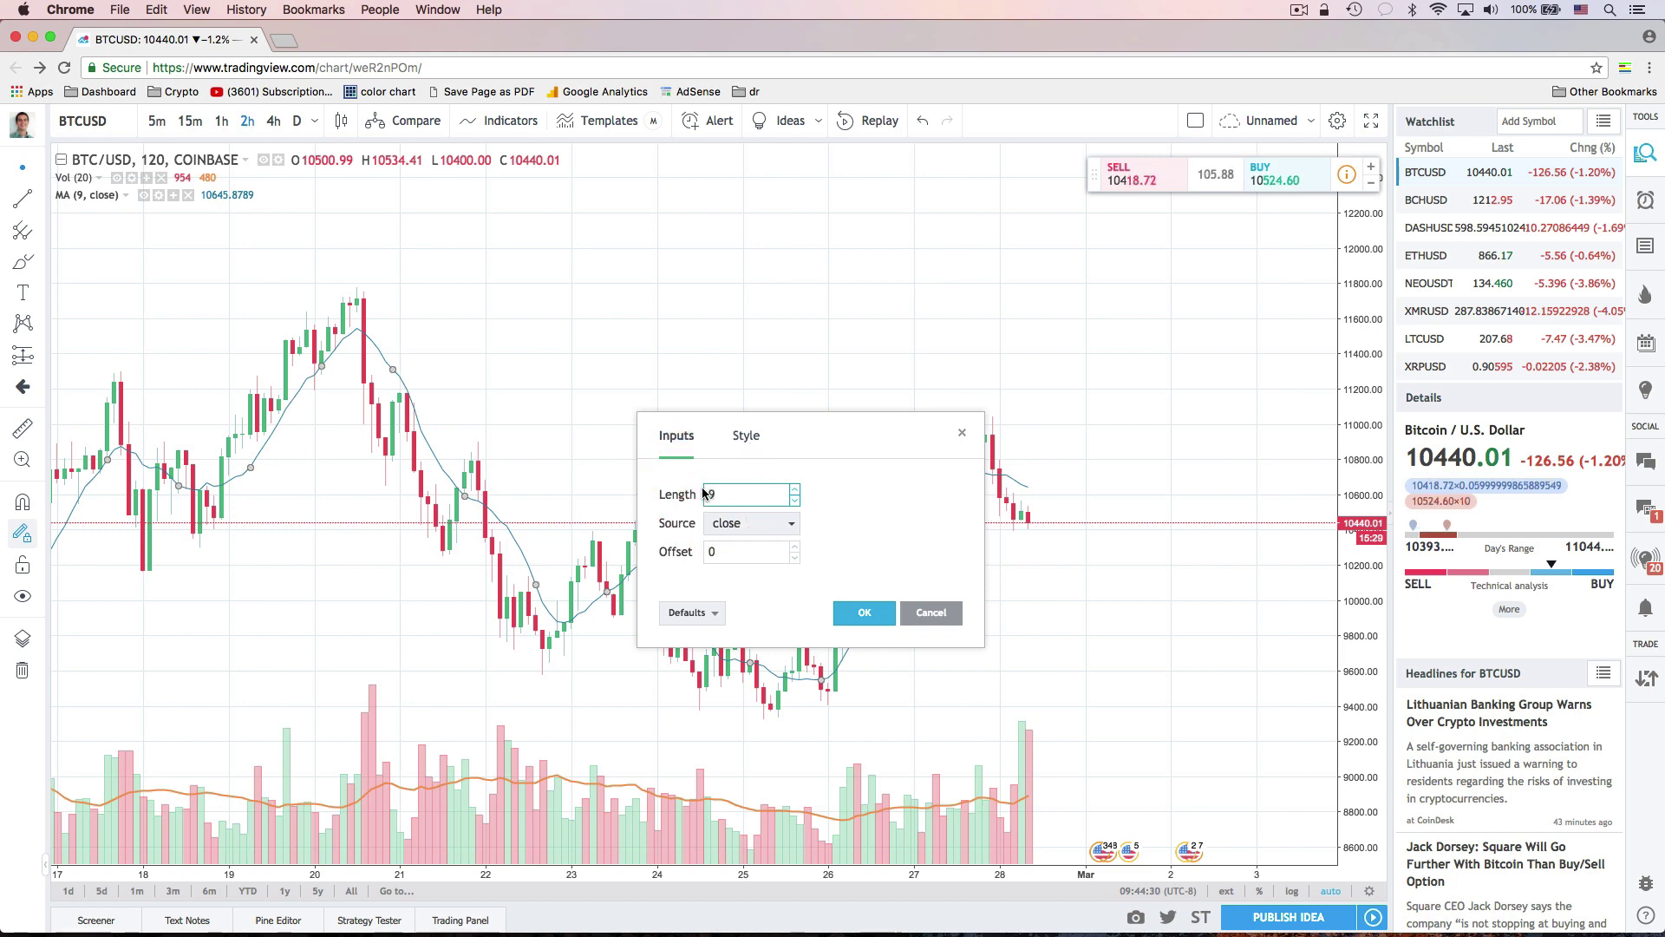
pyautogui.click(865, 613)
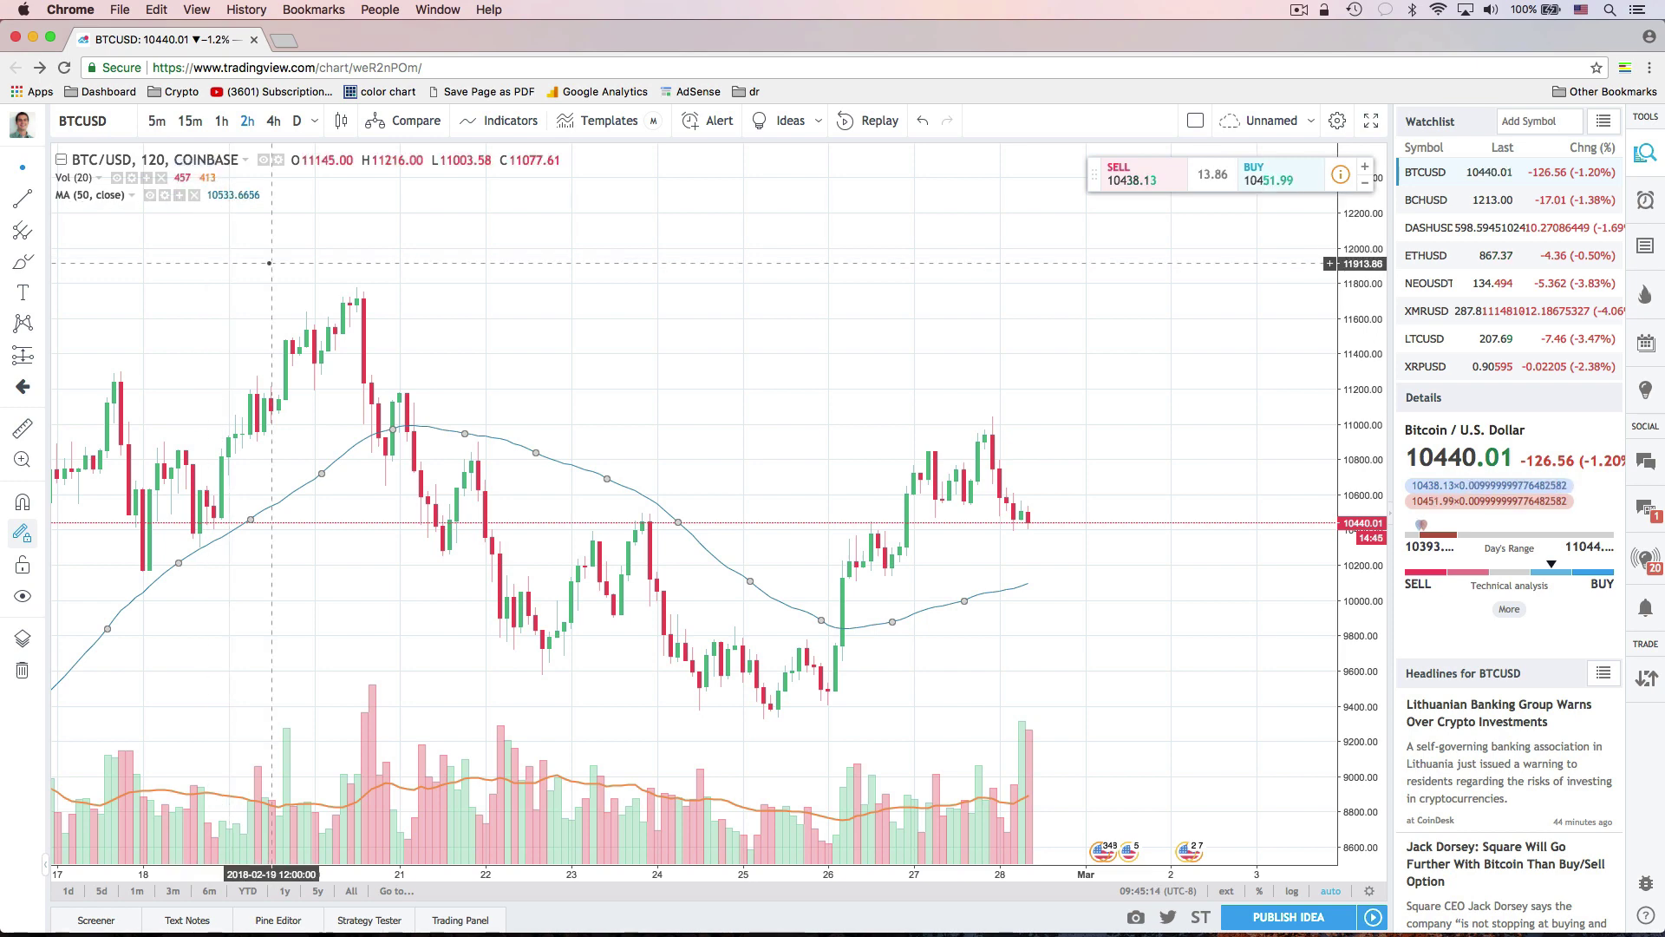
pyautogui.click(511, 121)
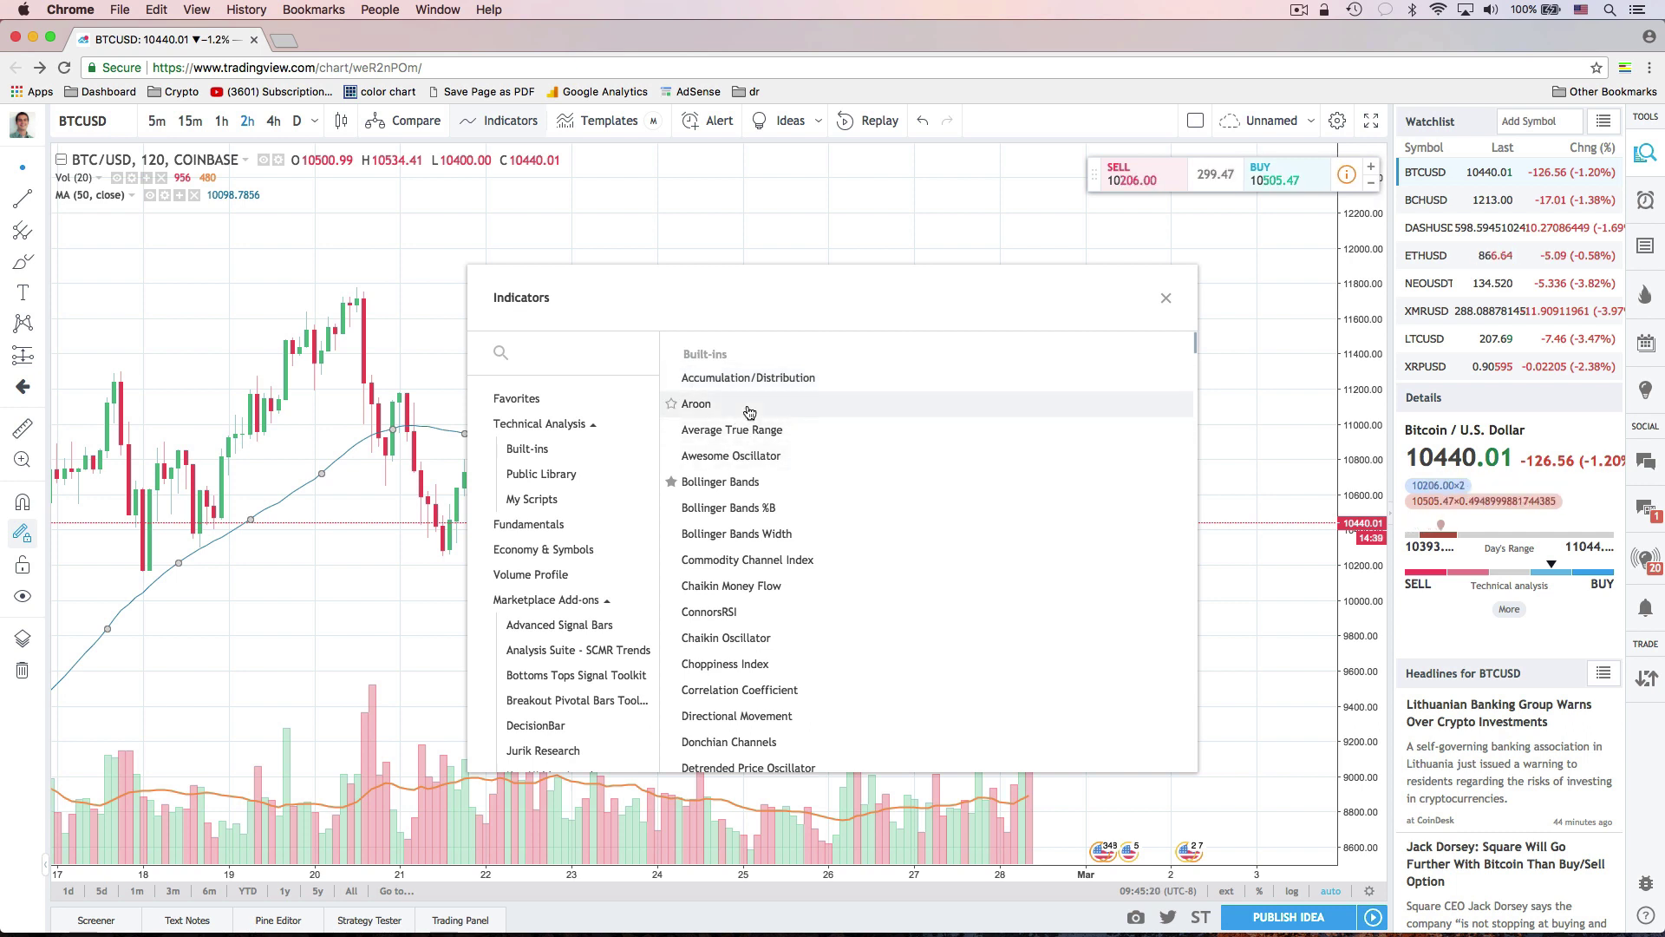
# Add the built-in MACD (12, 26, close, 9) via a 'mac' search and shrink its pane.
pyautogui.click(587, 352)
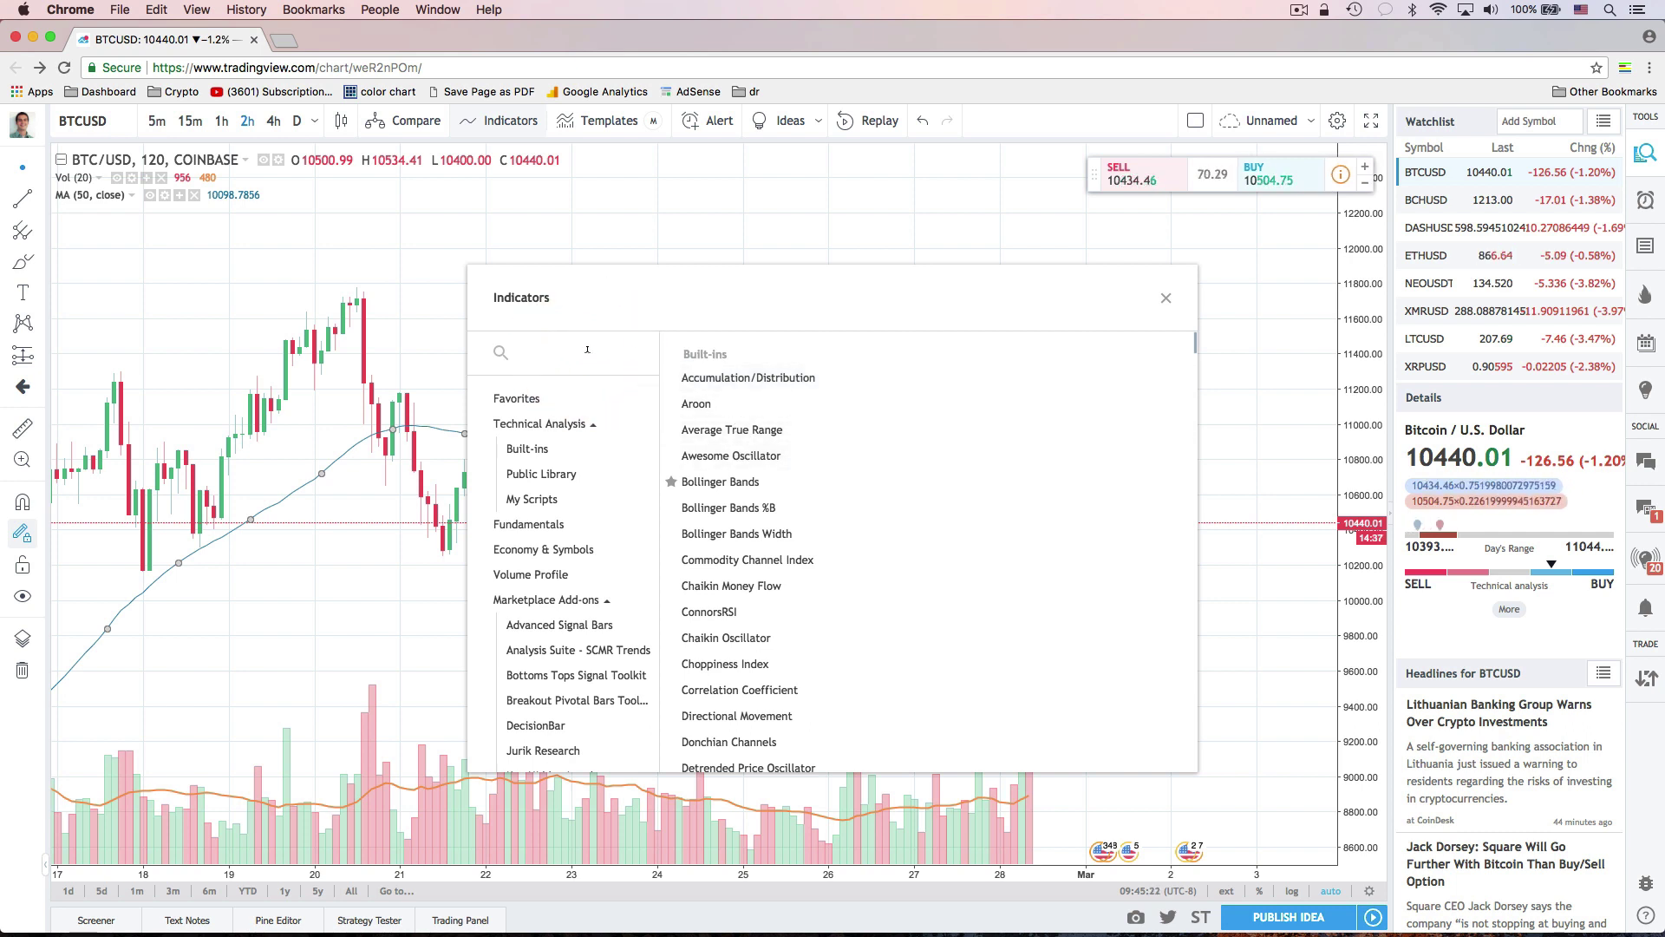
pyautogui.write('mac')
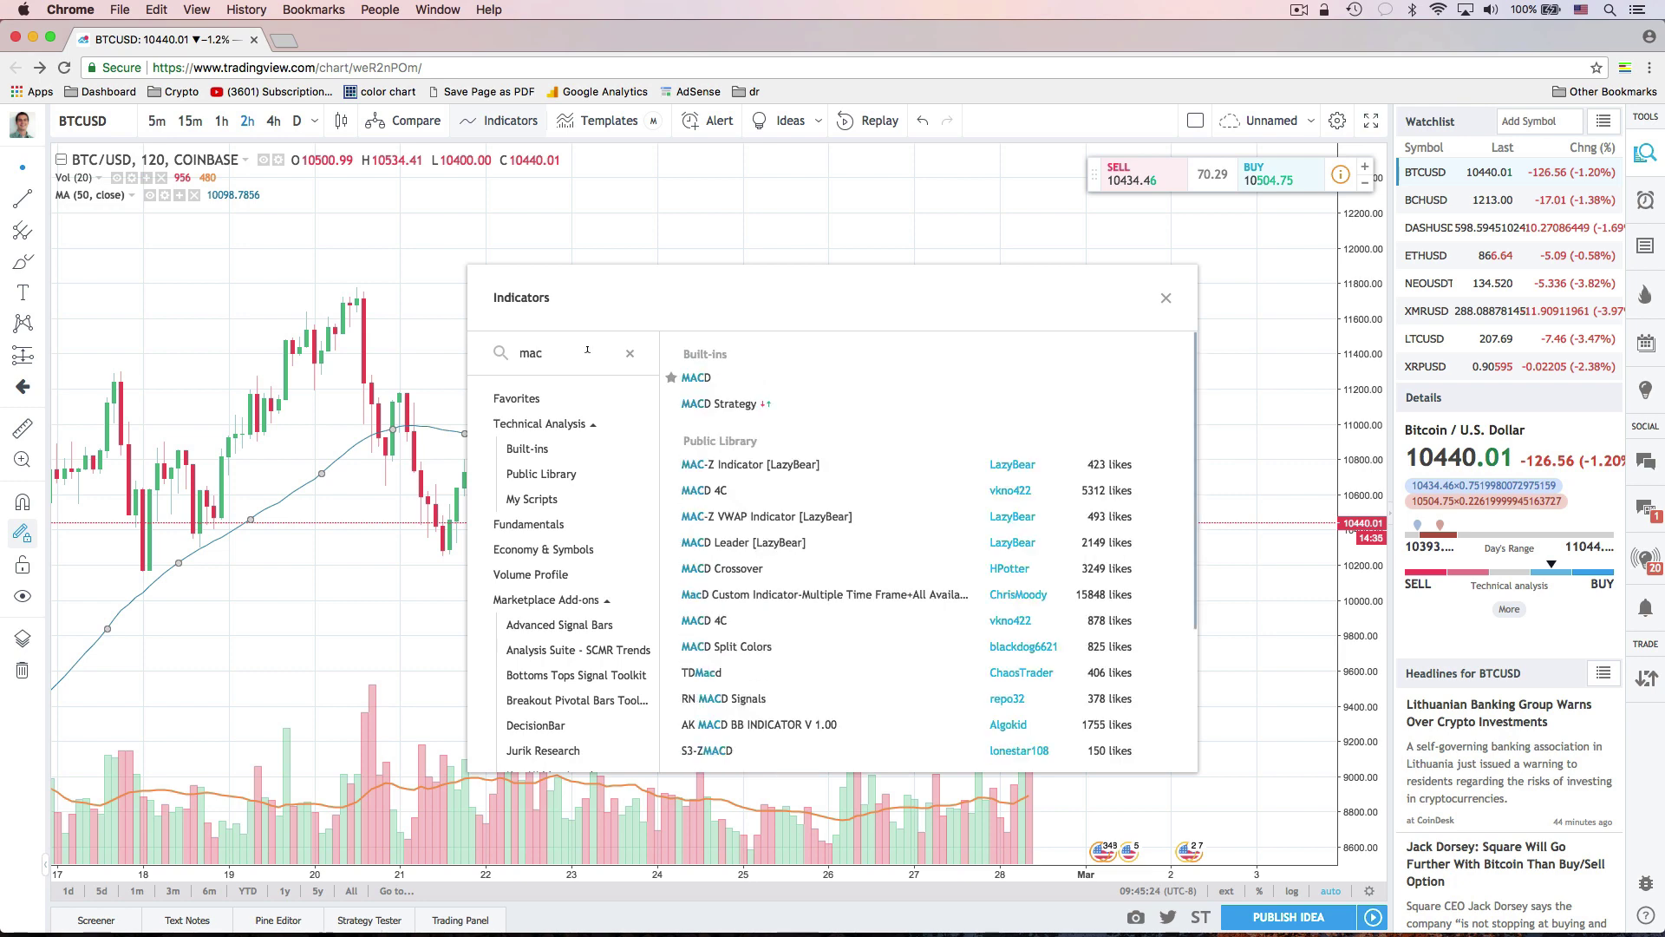
pyautogui.click(741, 382)
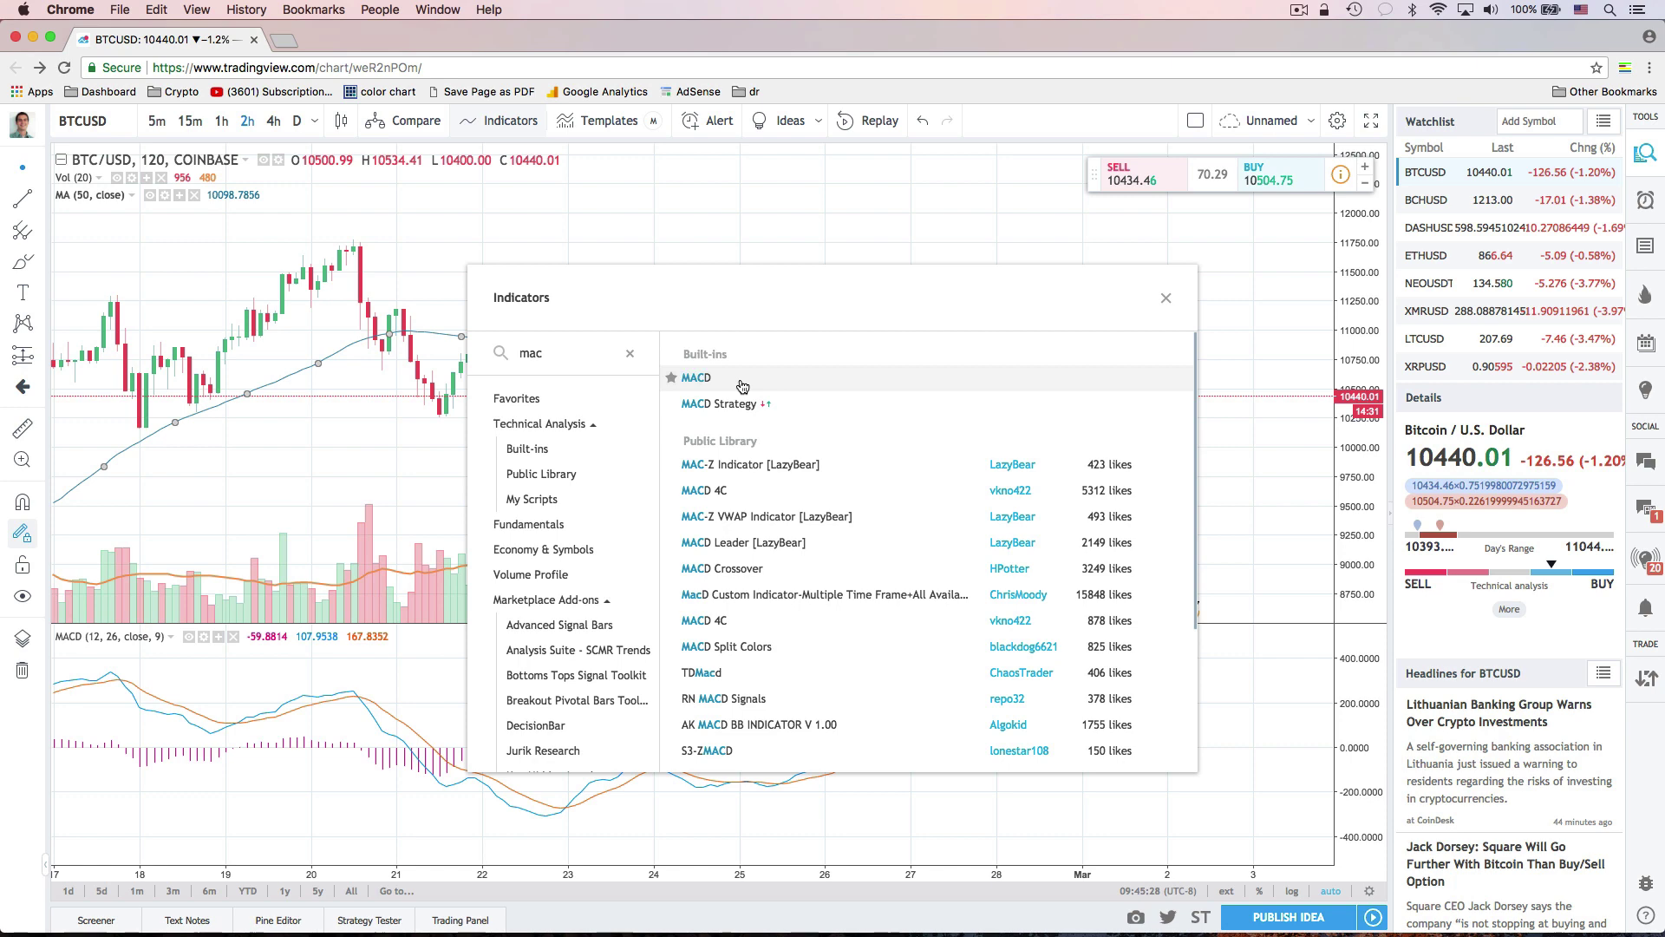
pyautogui.click(1167, 299)
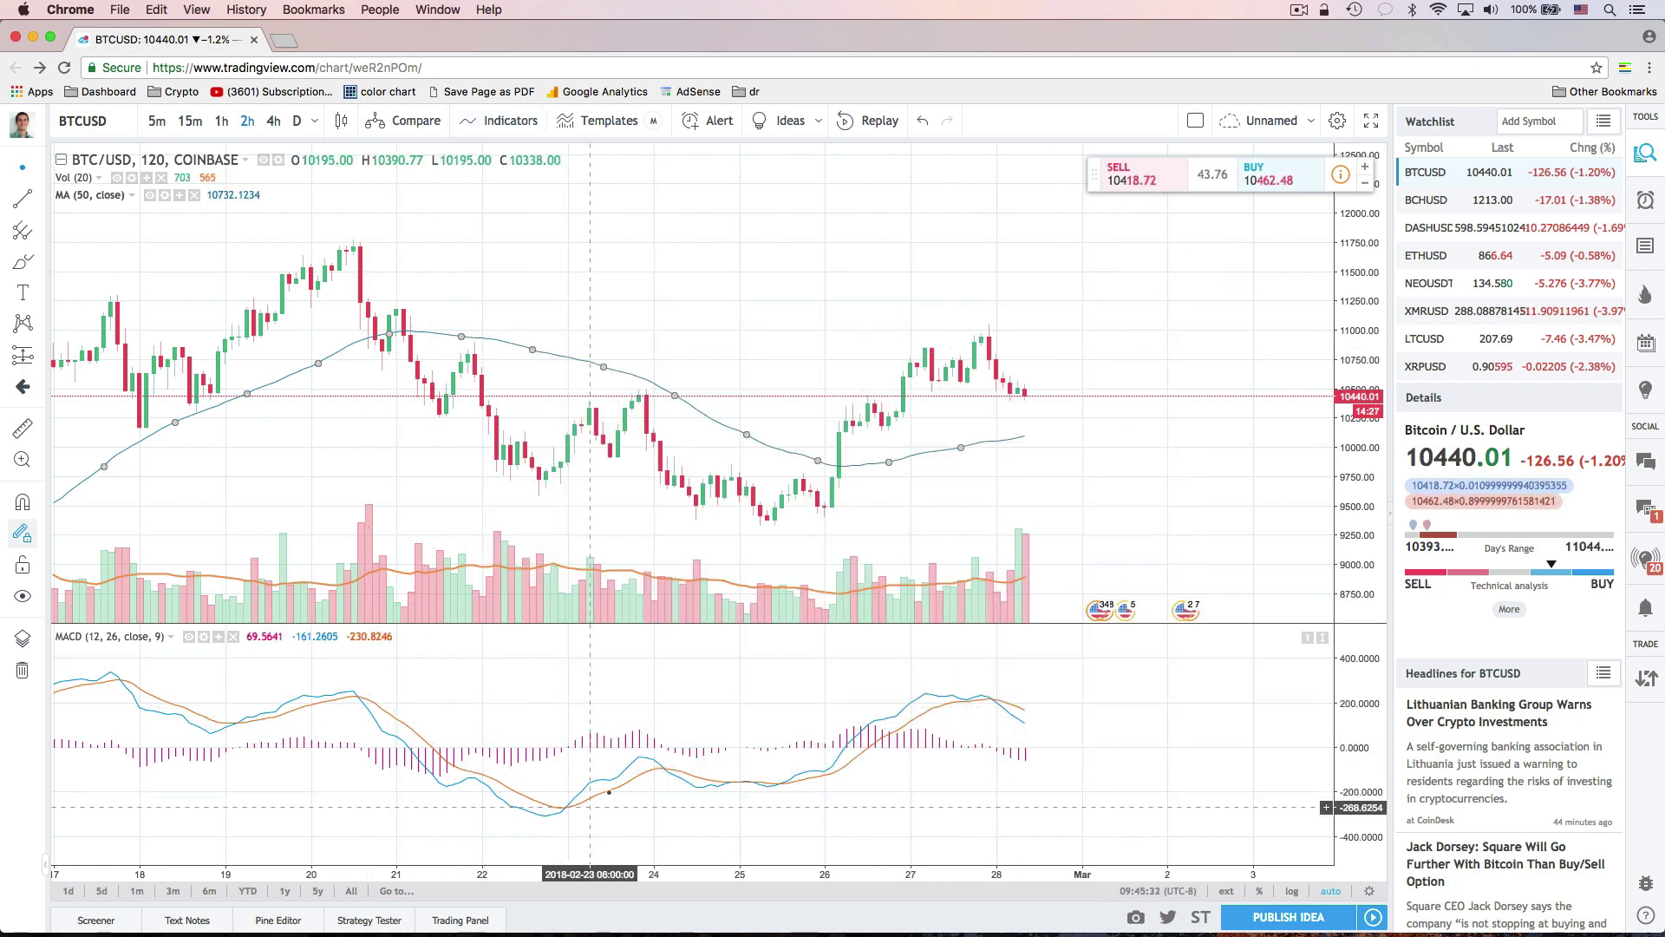
pyautogui.moveTo(669, 623); pyautogui.dragTo(661, 798)
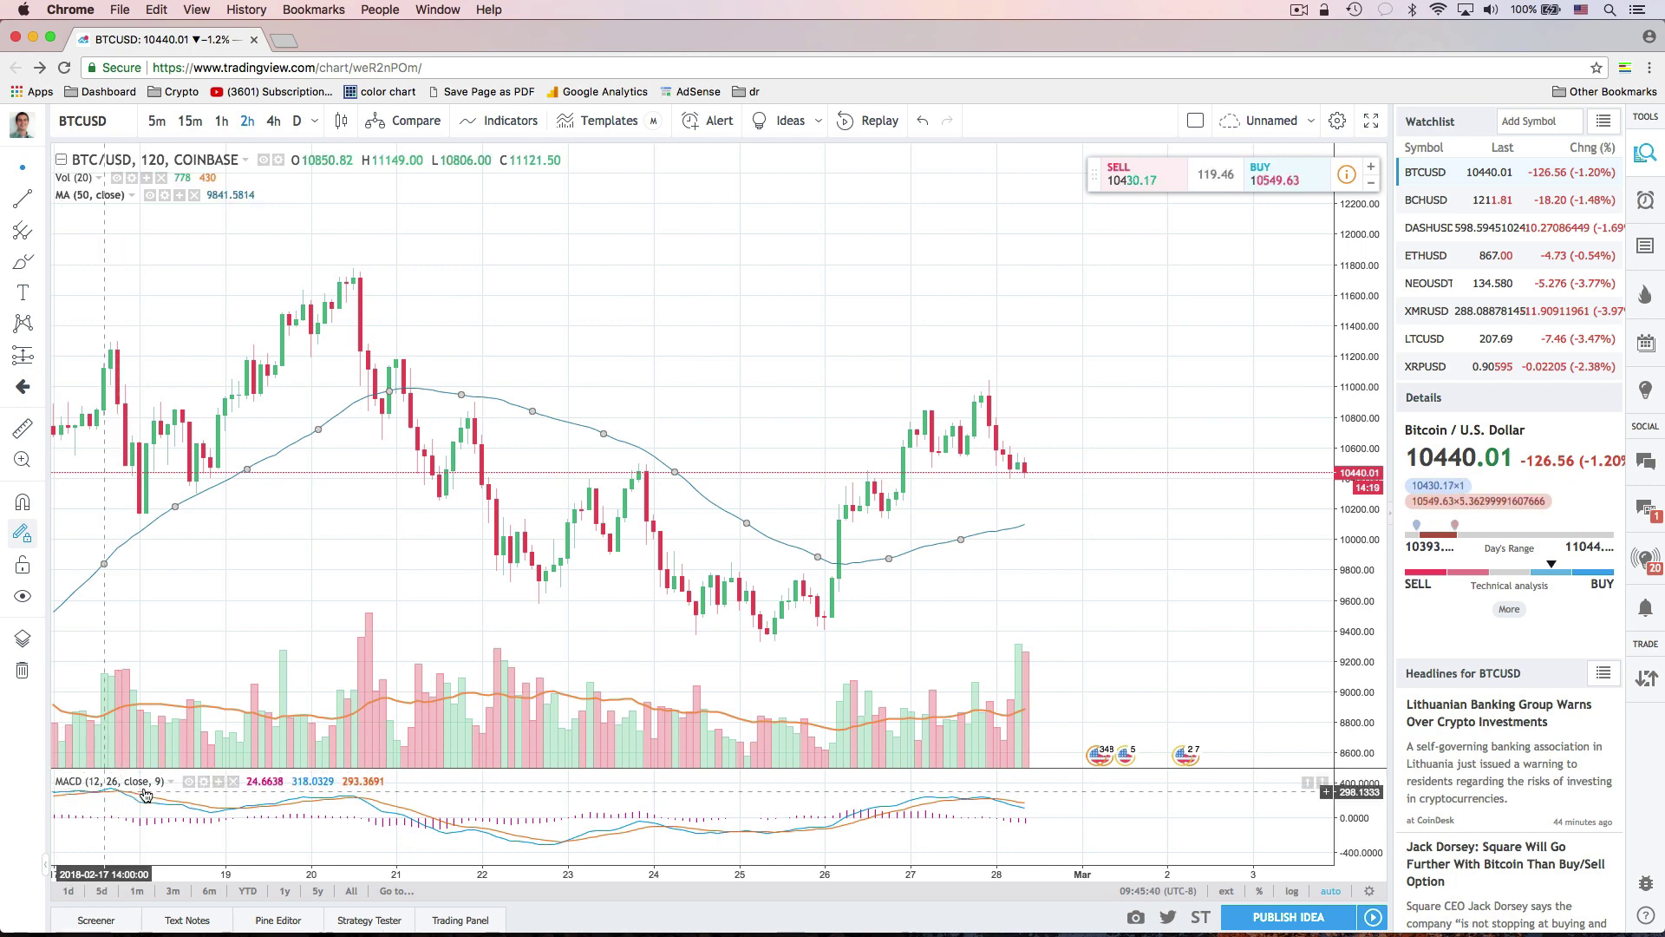
pyautogui.click(205, 783)
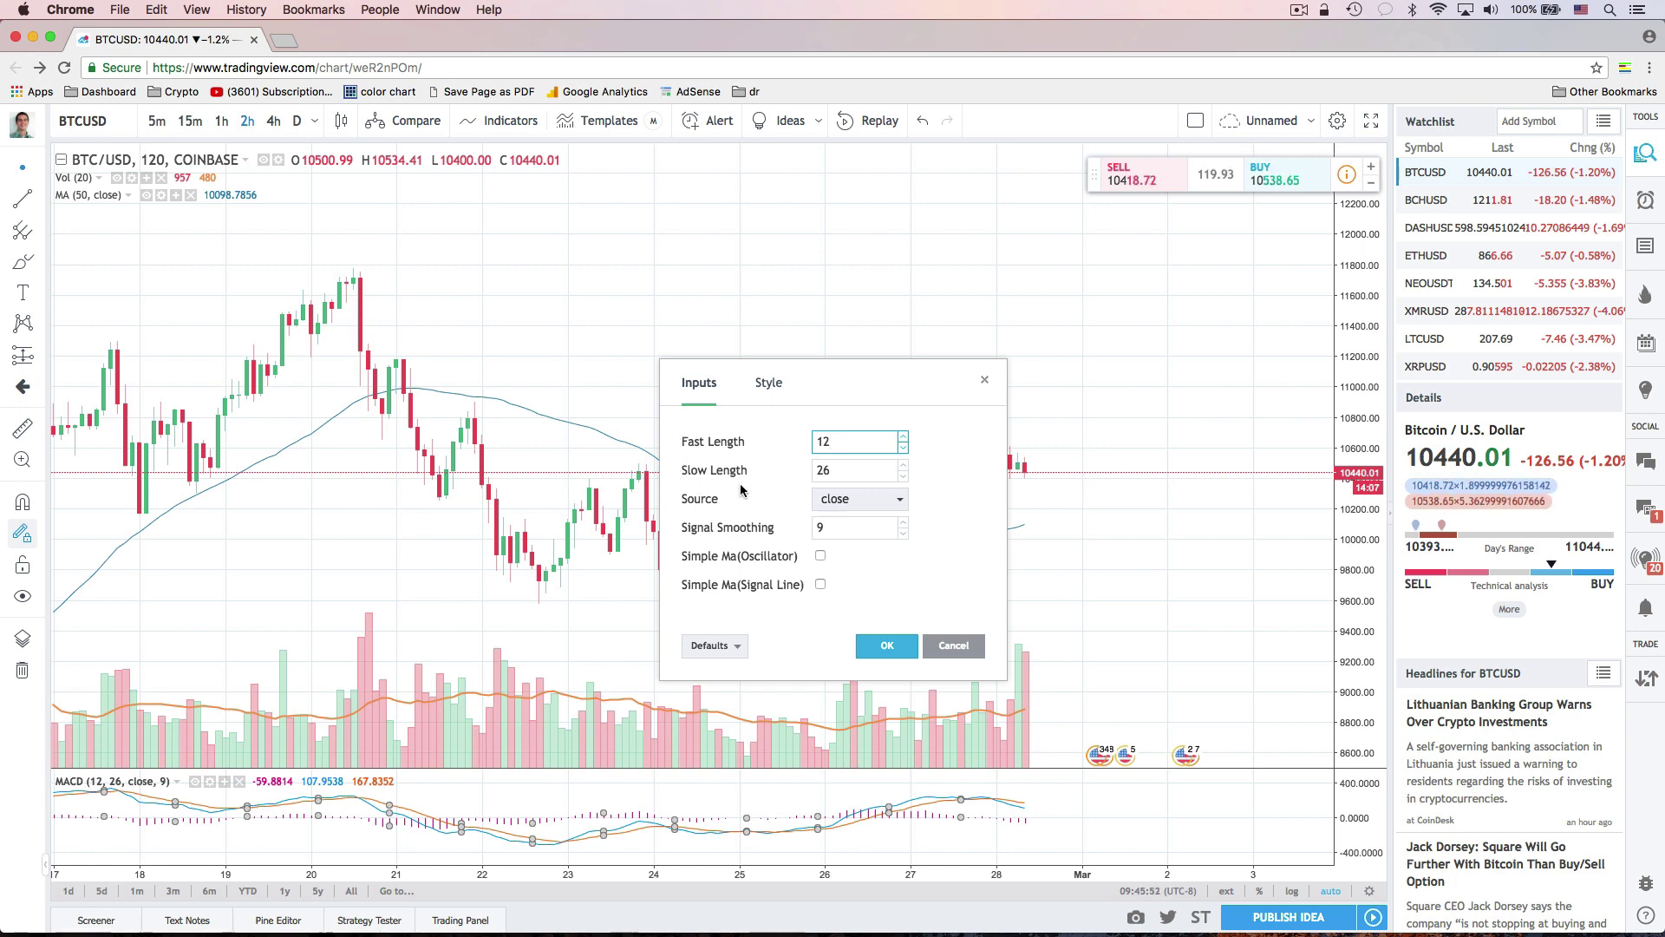
# Make the MACD histogram fully opaque and set MACD and signal lines to medium thickness.
pyautogui.click(770, 385)
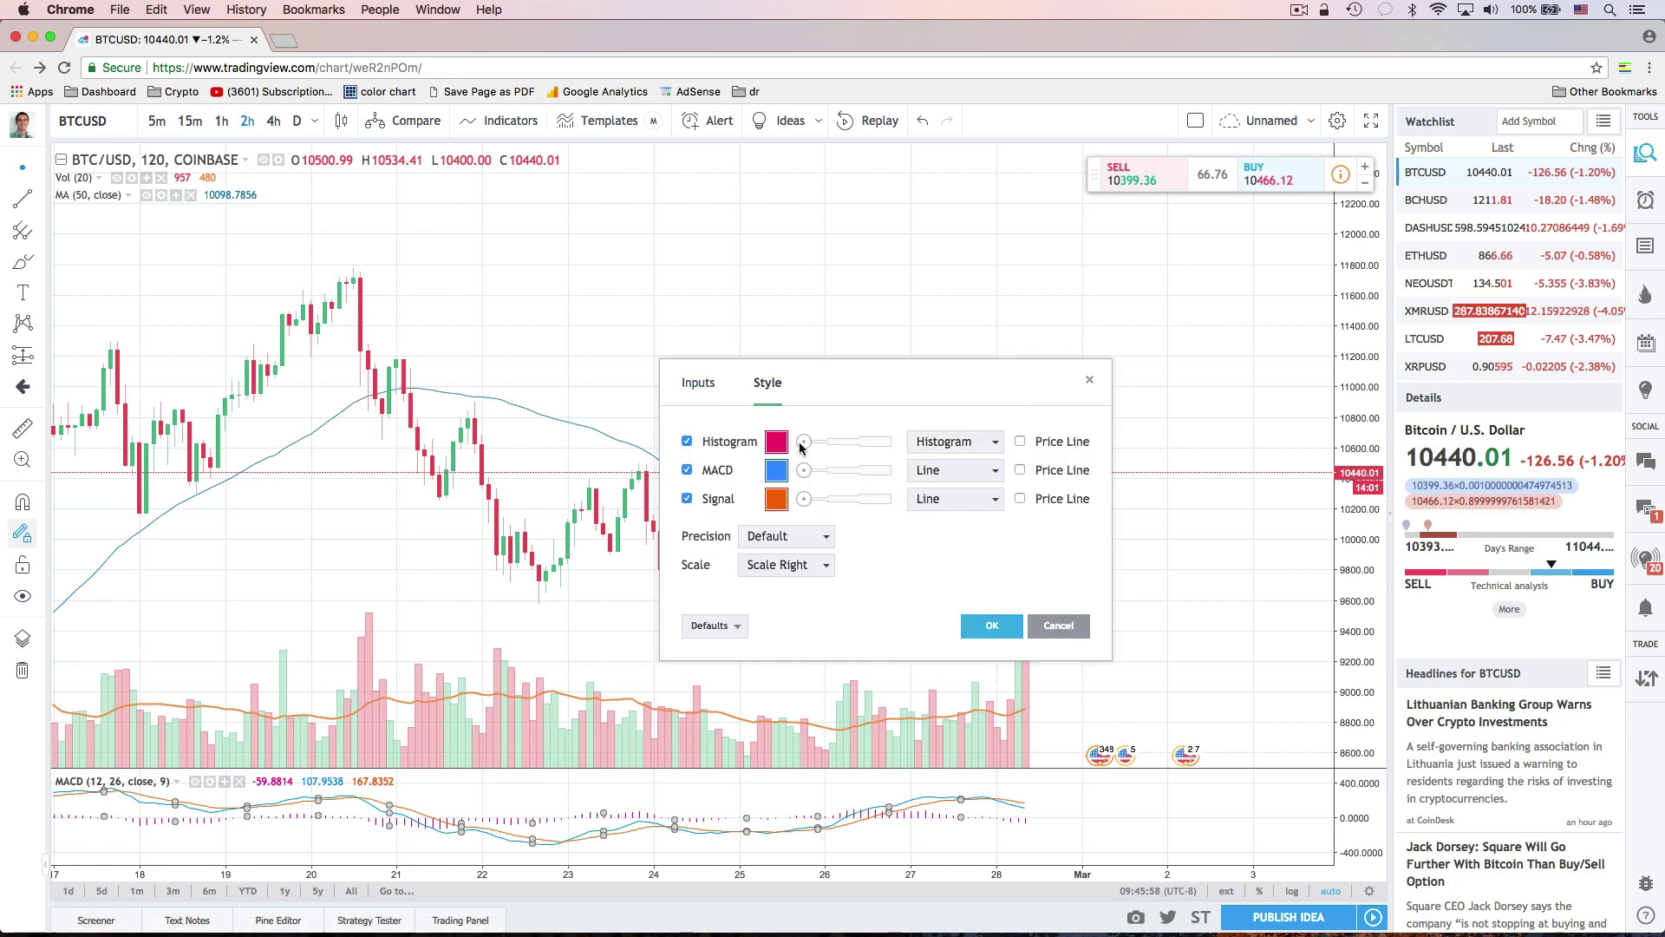
pyautogui.moveTo(848, 445); pyautogui.dragTo(894, 445)
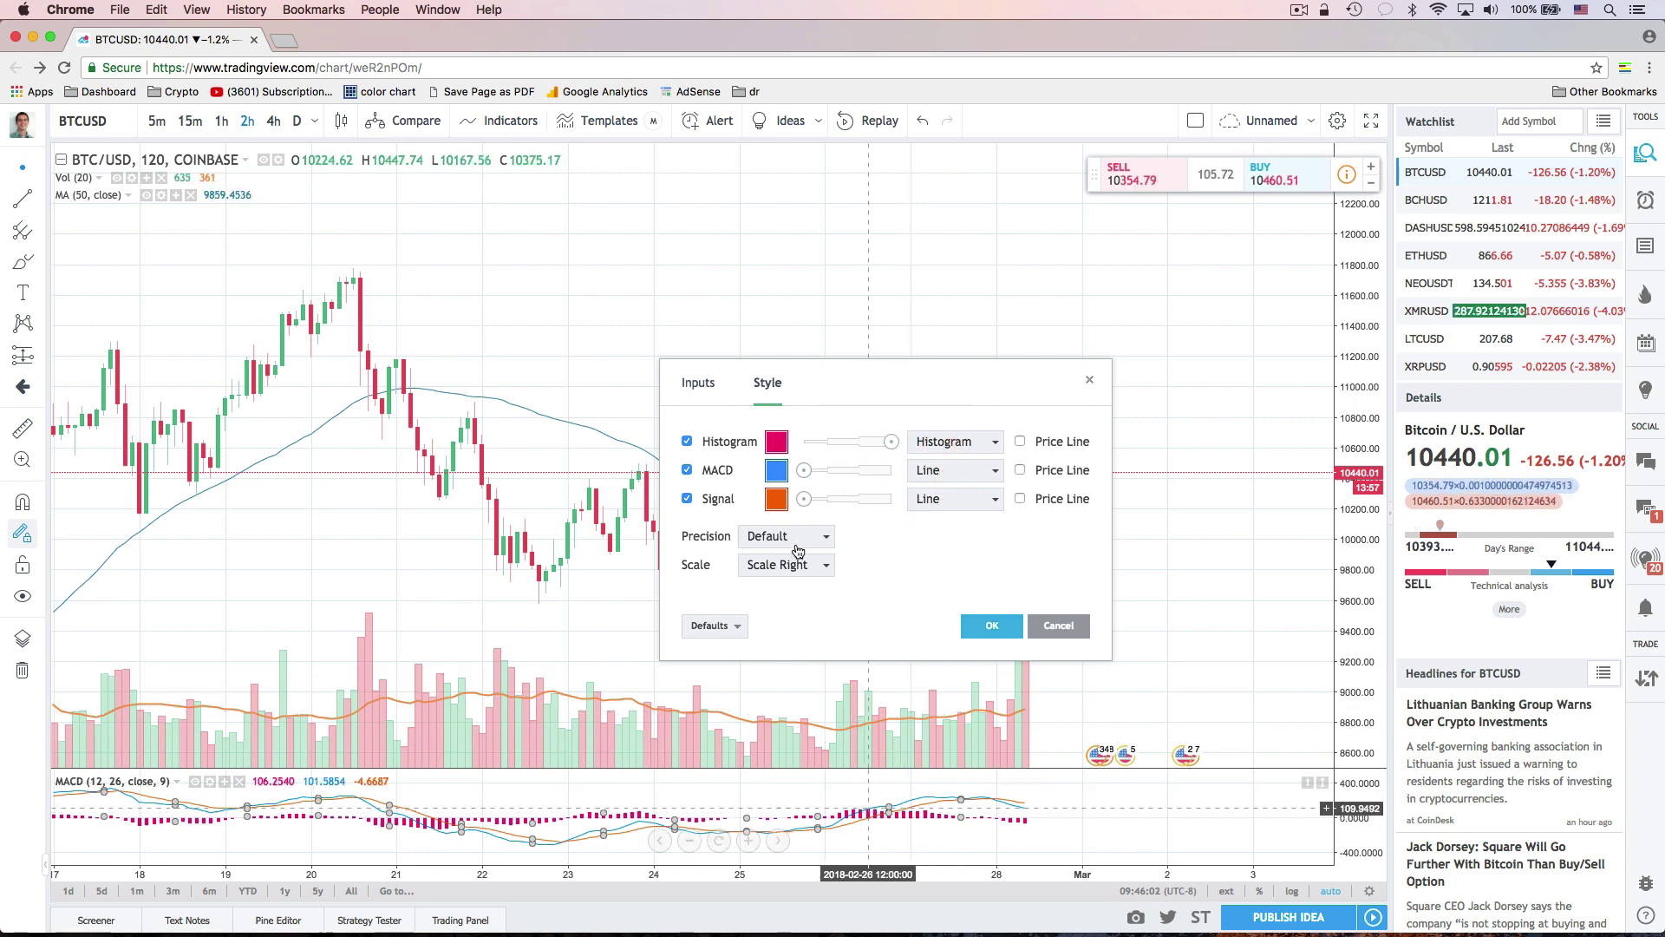
pyautogui.moveTo(804, 470); pyautogui.dragTo(893, 468)
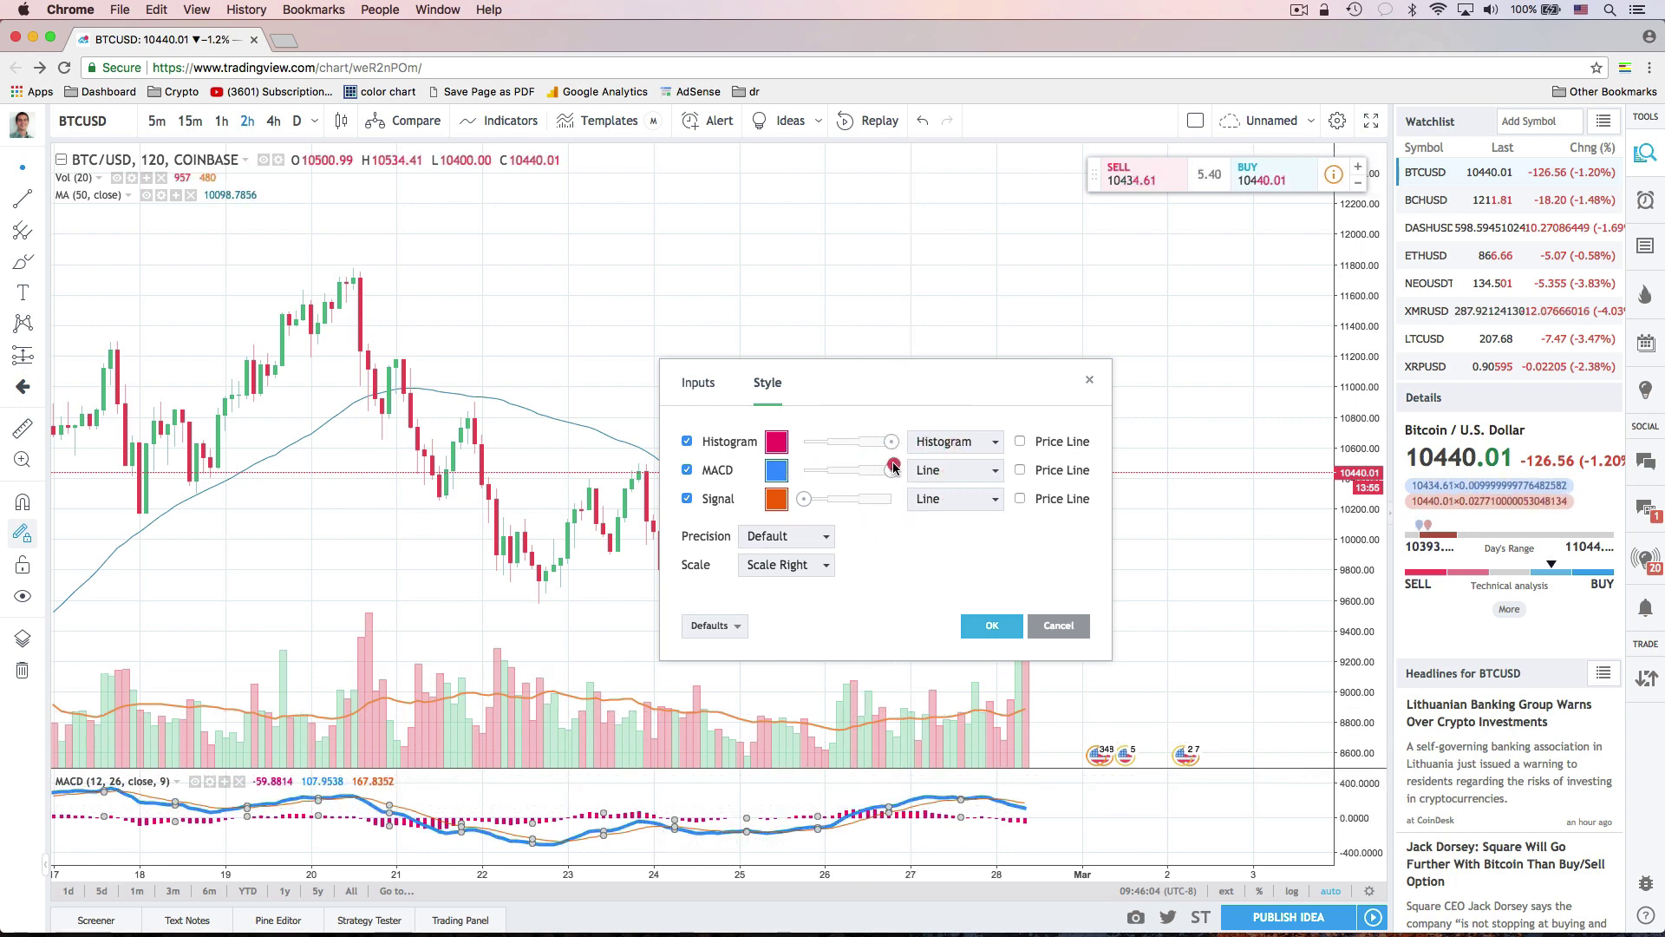
pyautogui.click(835, 470)
pyautogui.click(829, 498)
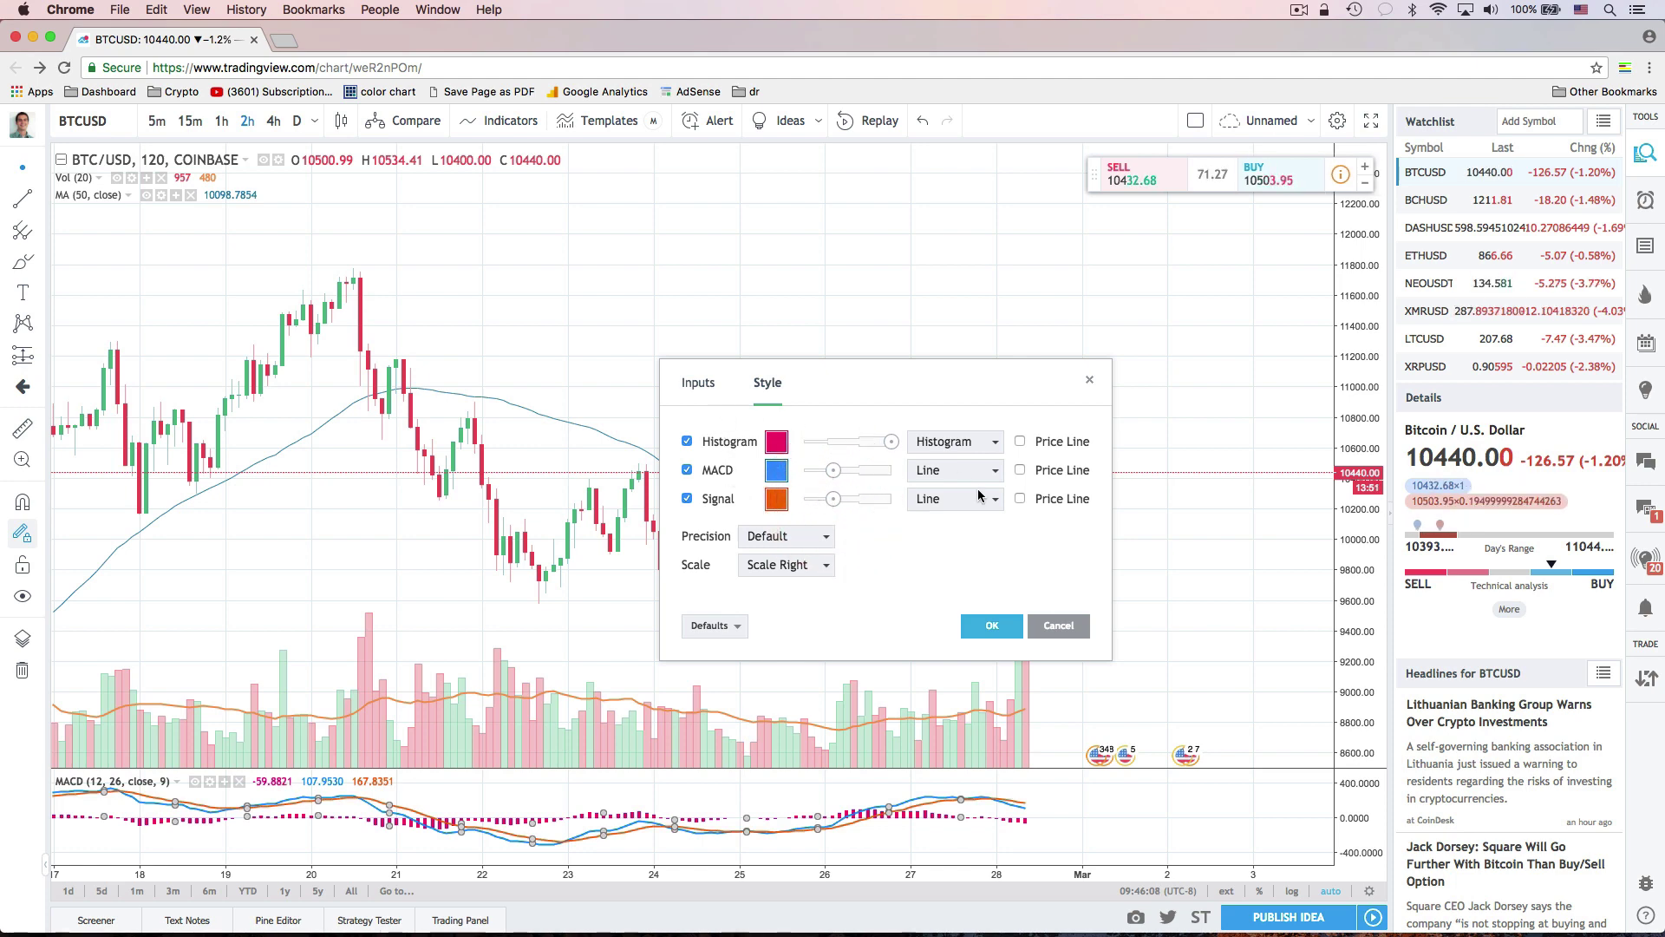
pyautogui.click(994, 628)
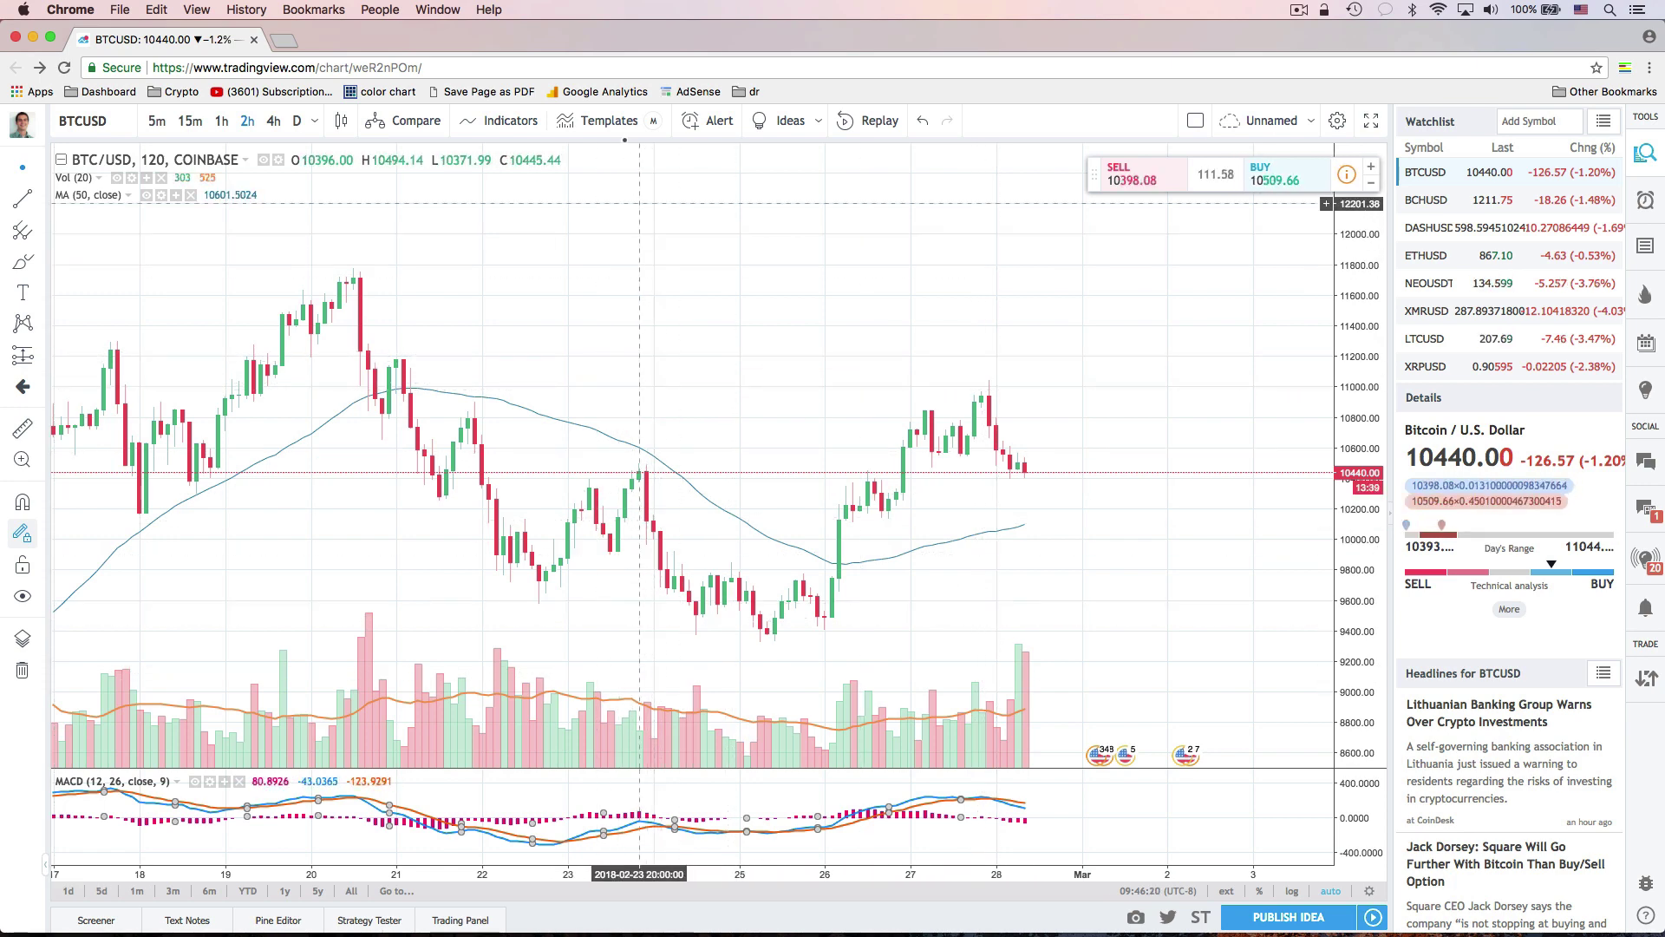
# Apply the Displaced EMA indicator template, replacing the MA and MACD with EMA (20, close).
pyautogui.click(630, 125)
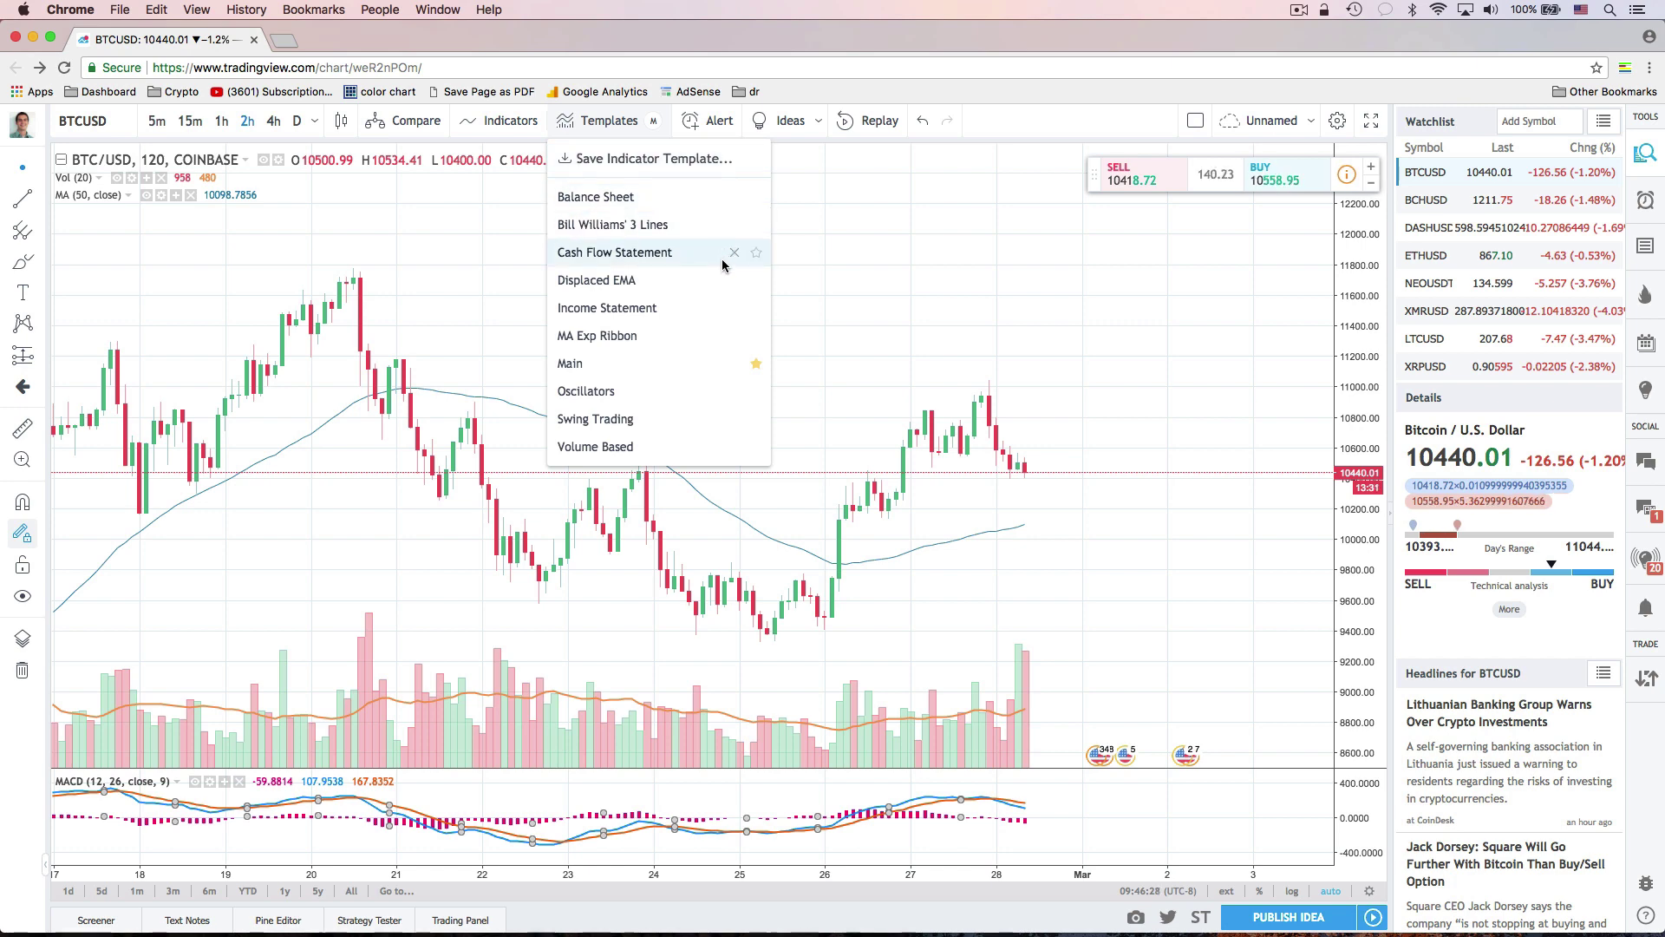
pyautogui.click(622, 282)
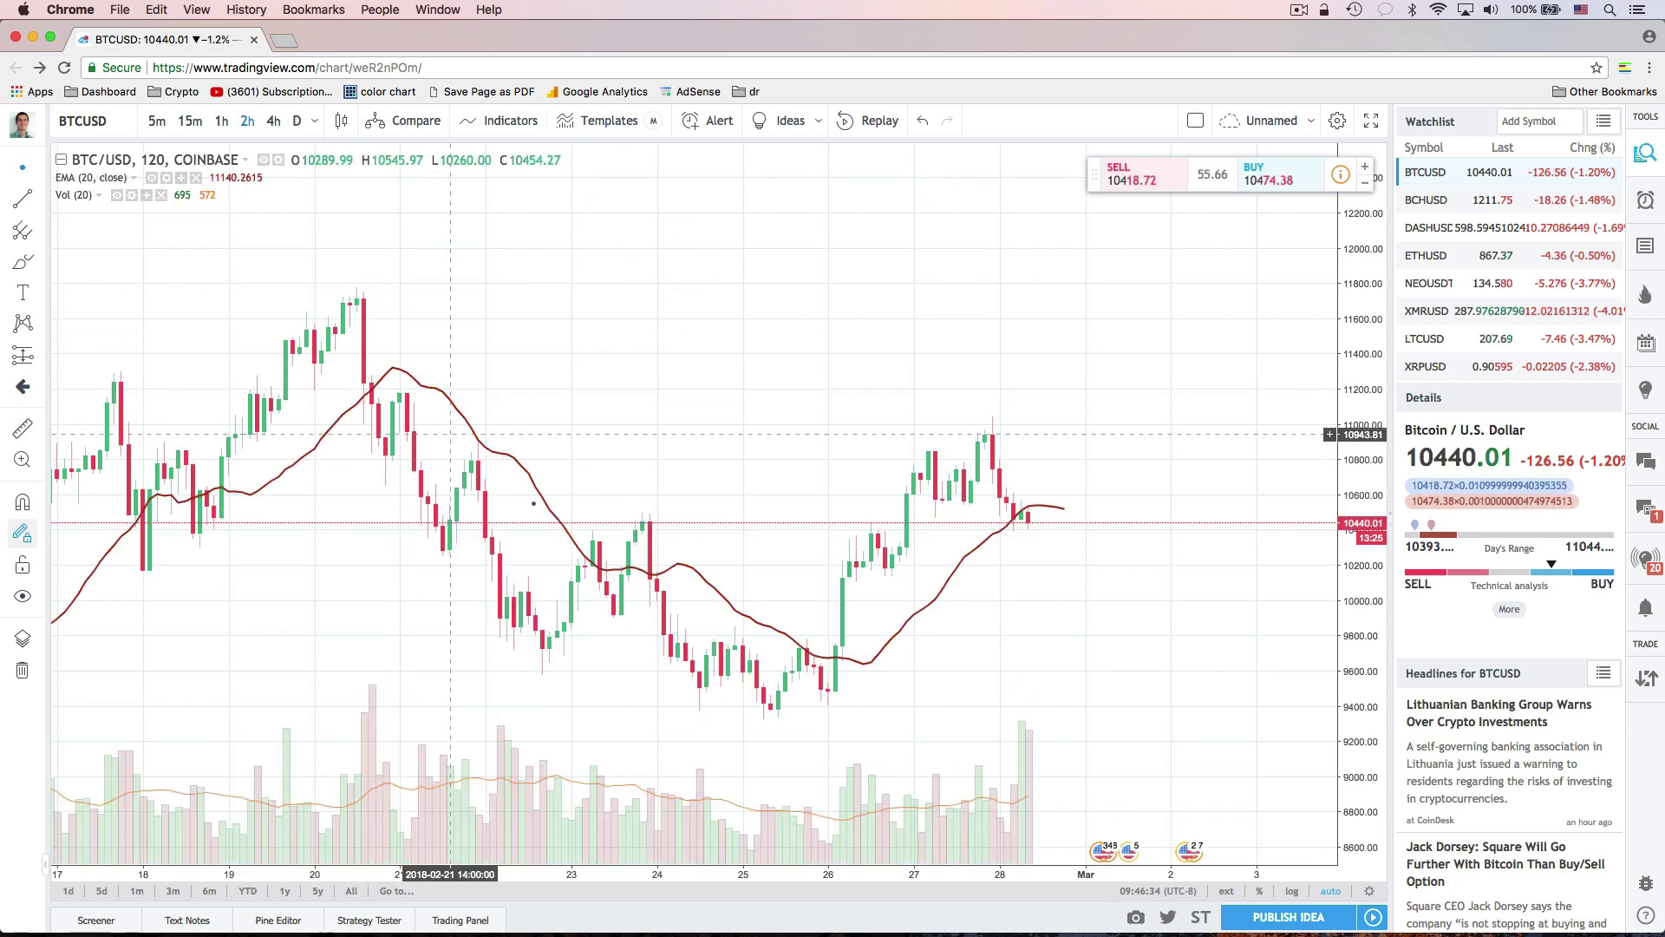
pyautogui.click(605, 126)
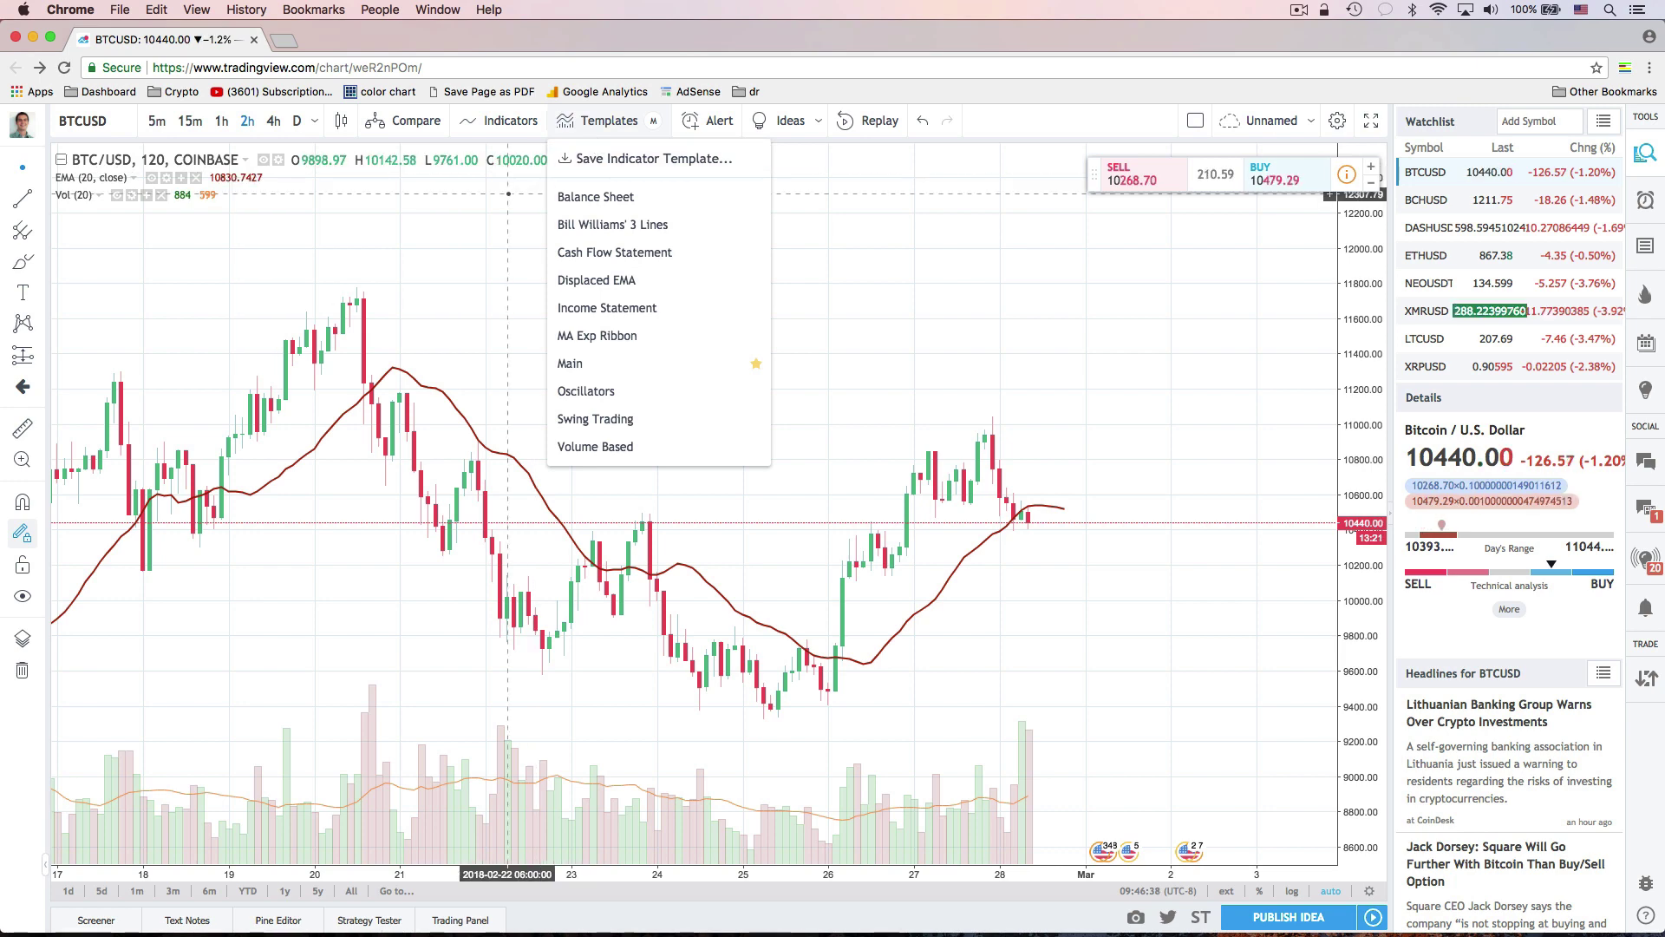
pyautogui.click(501, 185)
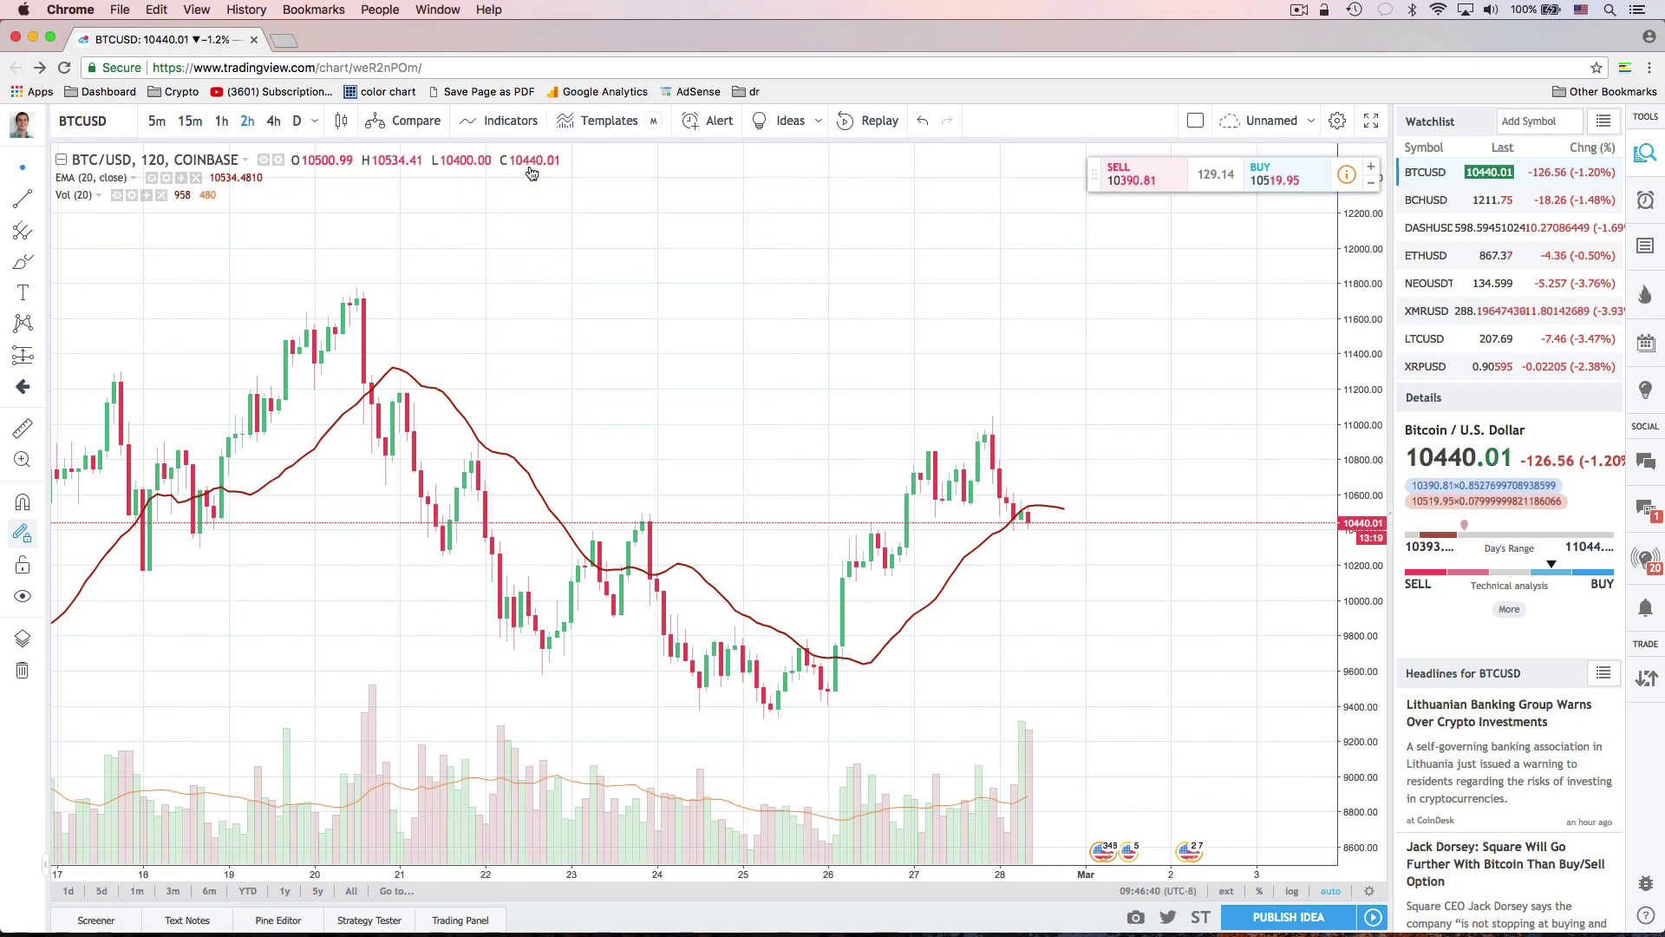
pyautogui.click(612, 126)
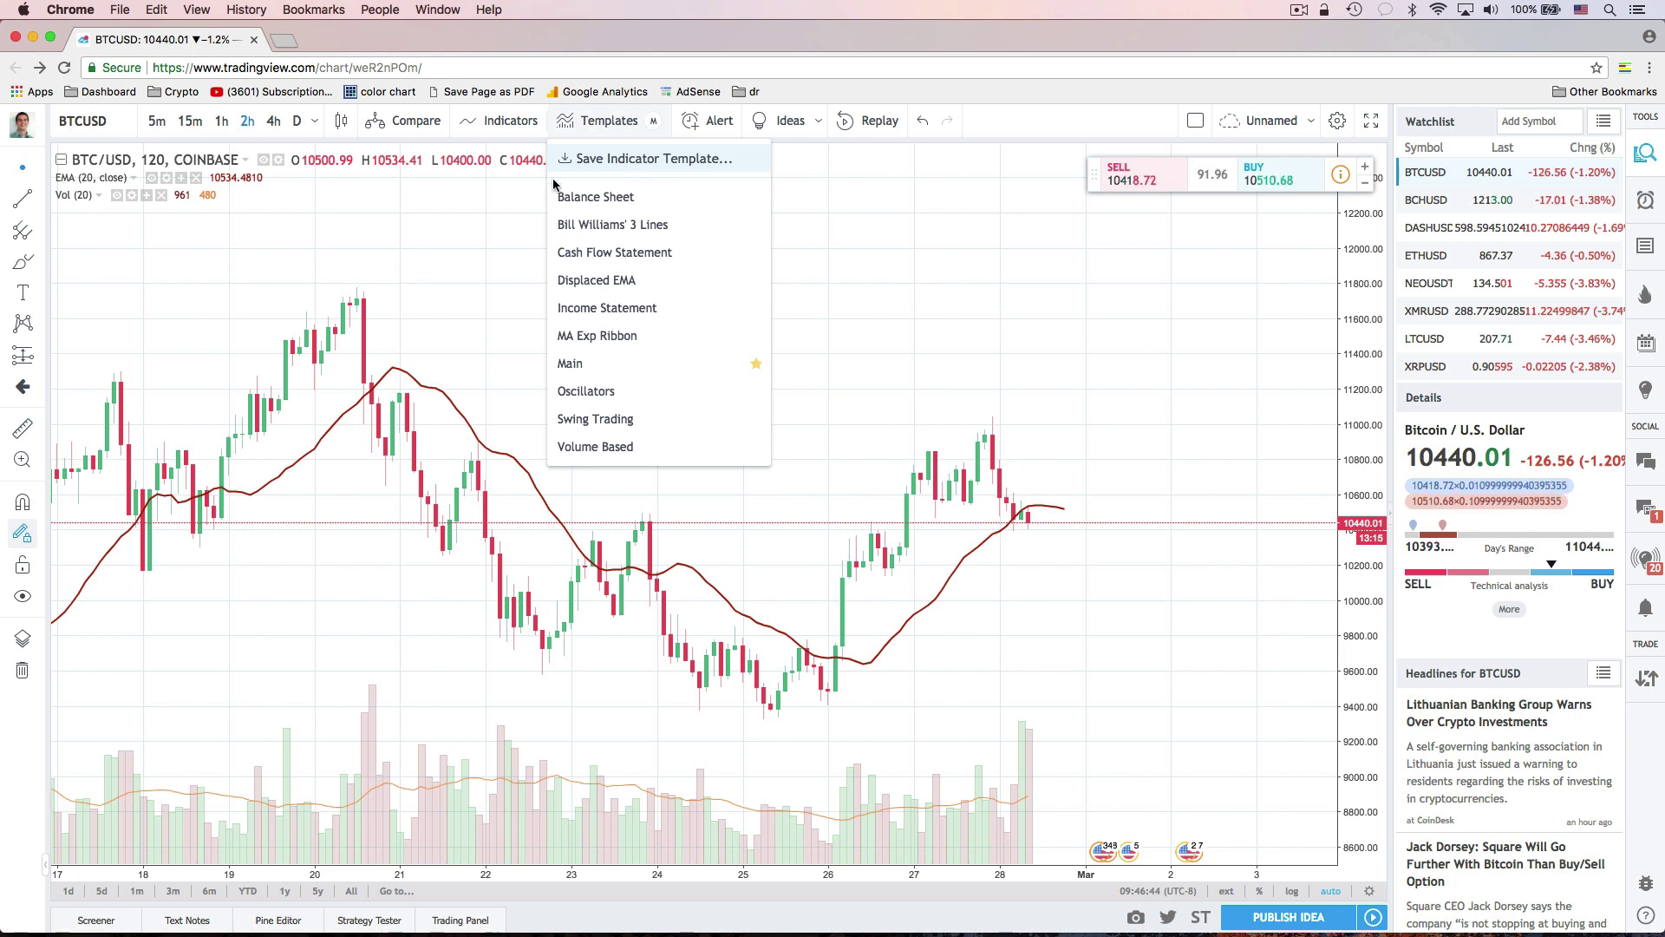
# Re-add MACD via a 'mac' search, delete the stray Accum/Dist pane, and resize the MACD pane.
pyautogui.click(346, 228)
pyautogui.click(511, 122)
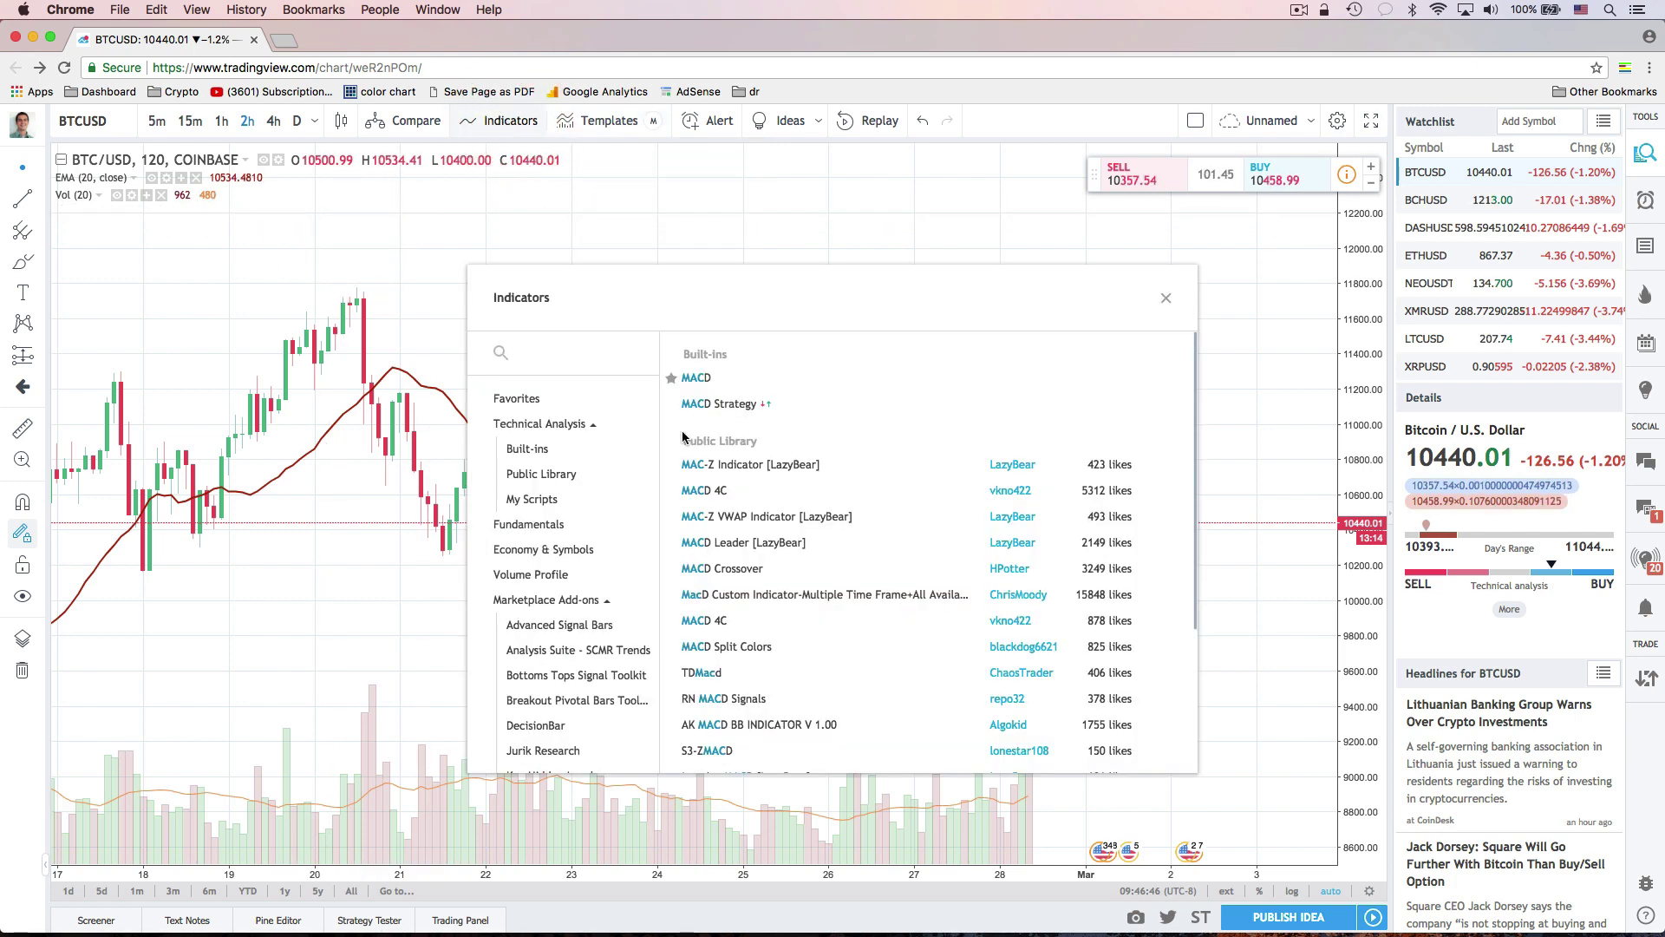
pyautogui.click(702, 379)
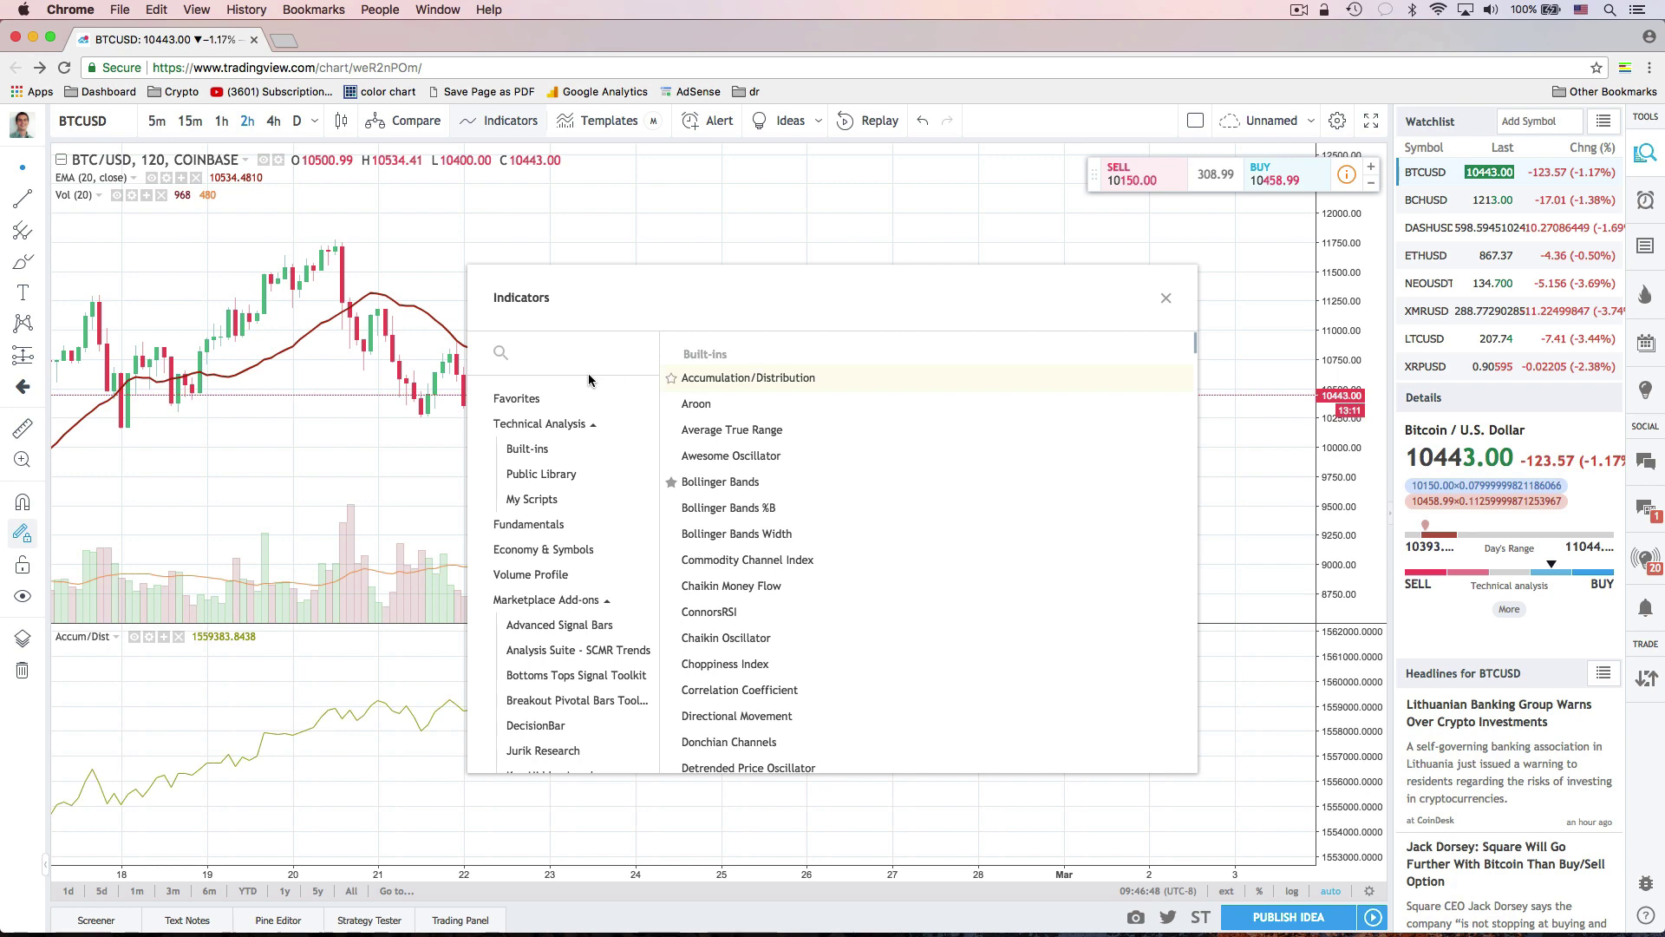
pyautogui.click(574, 350)
pyautogui.write('m')
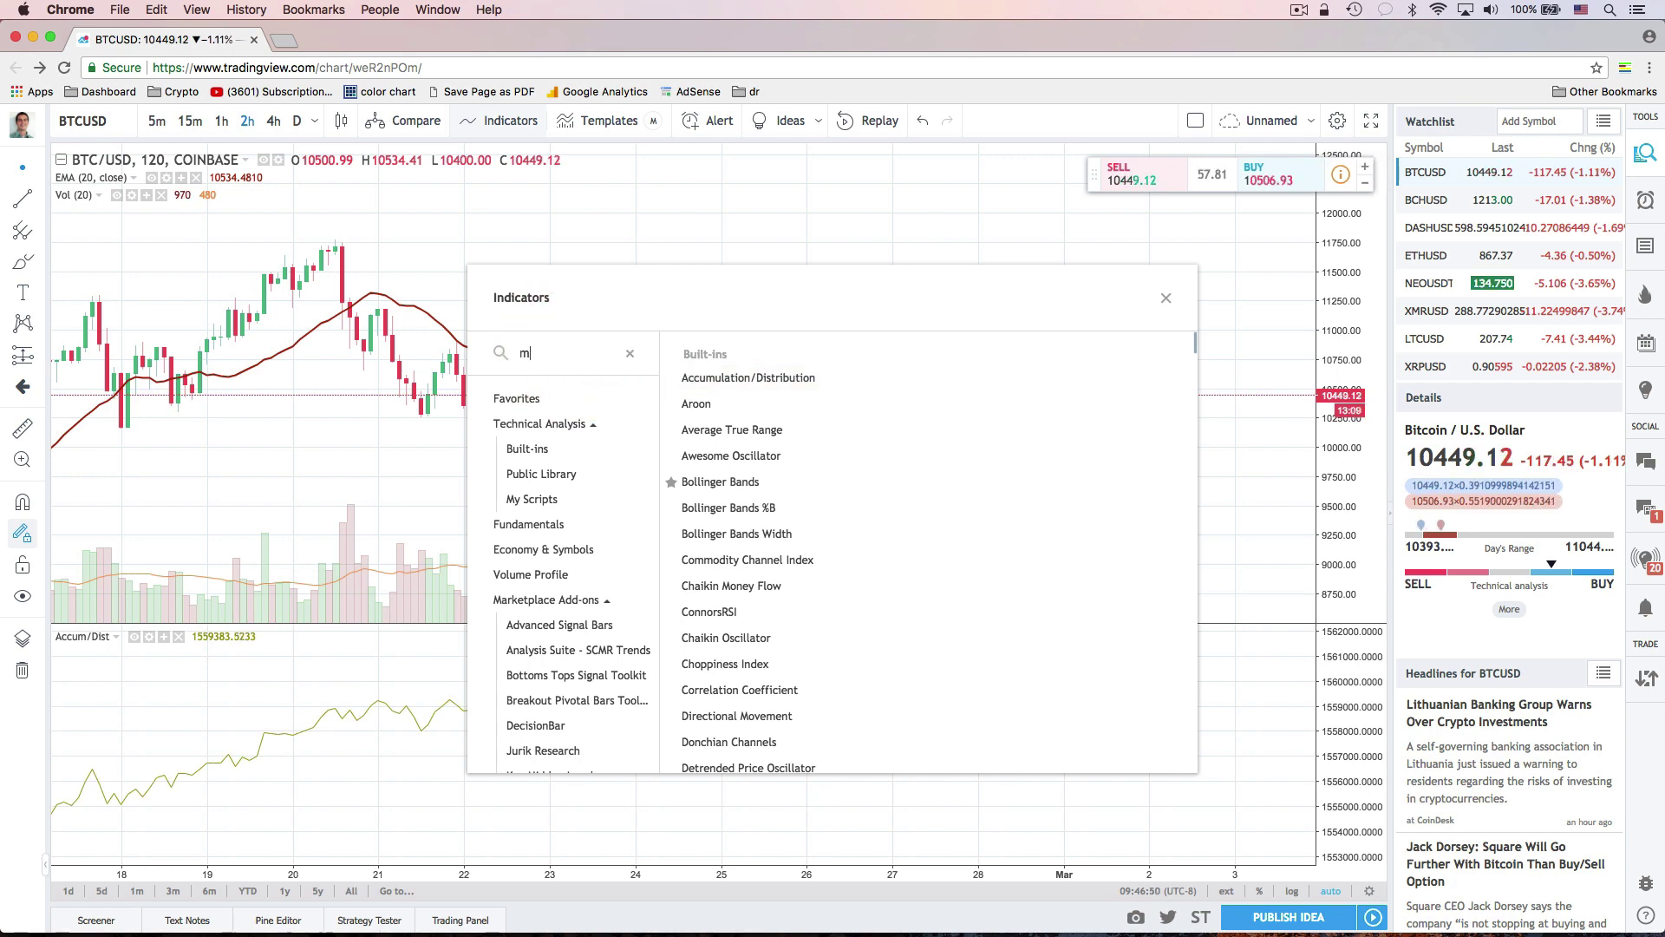
pyautogui.write('ac')
pyautogui.click(717, 379)
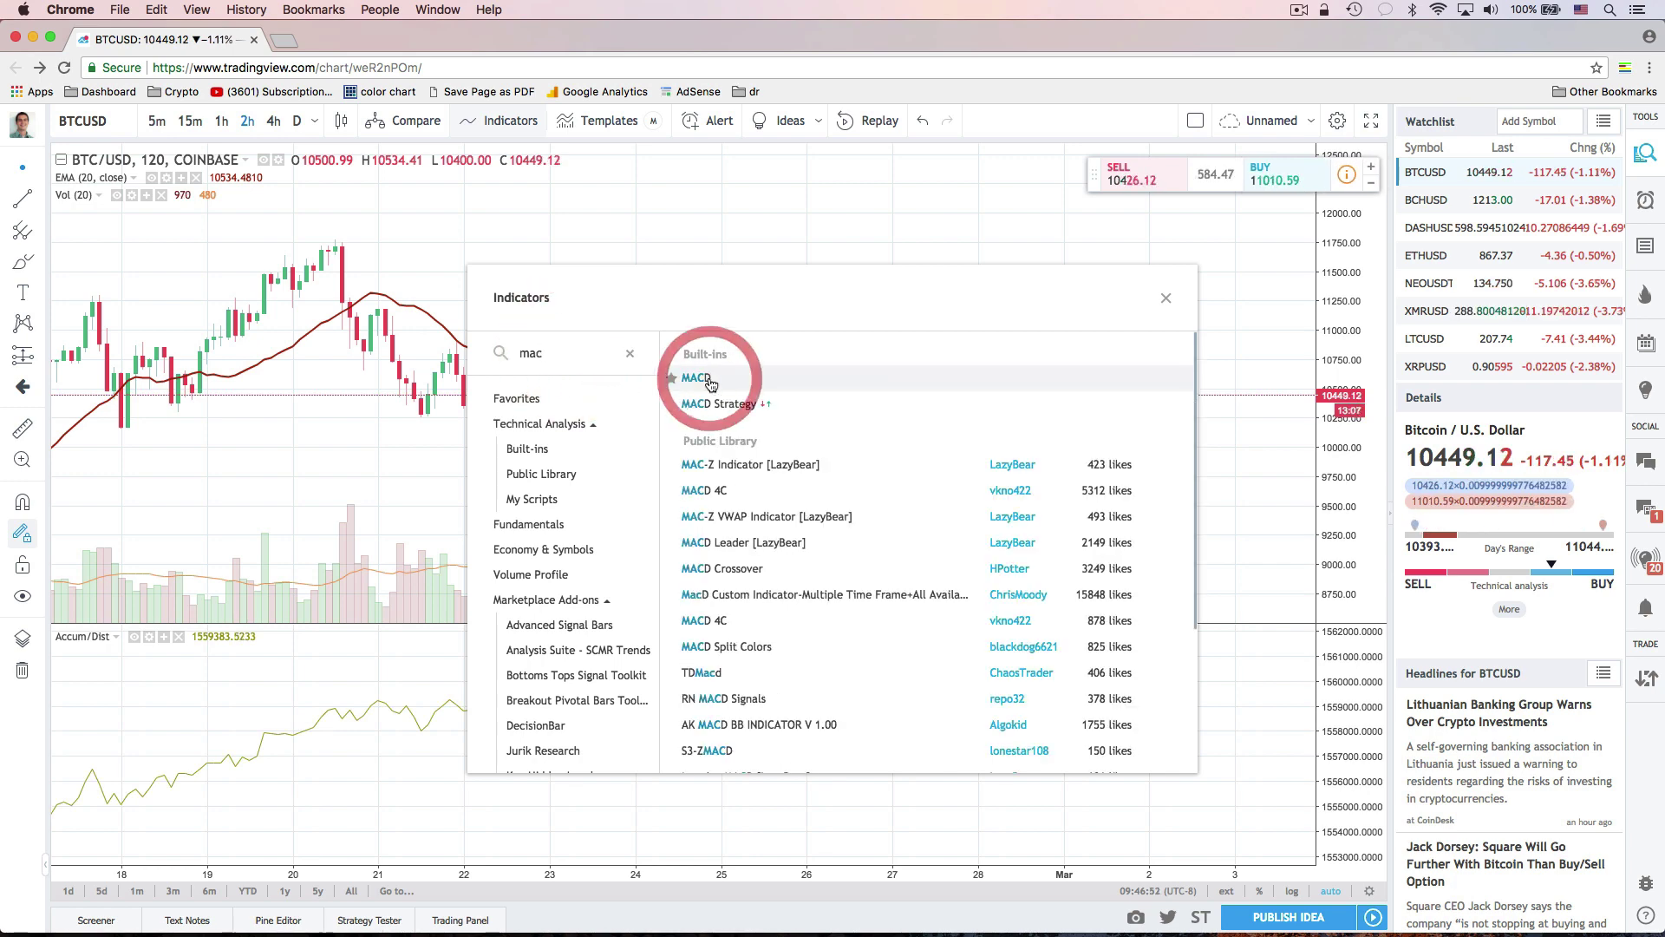
pyautogui.click(1166, 297)
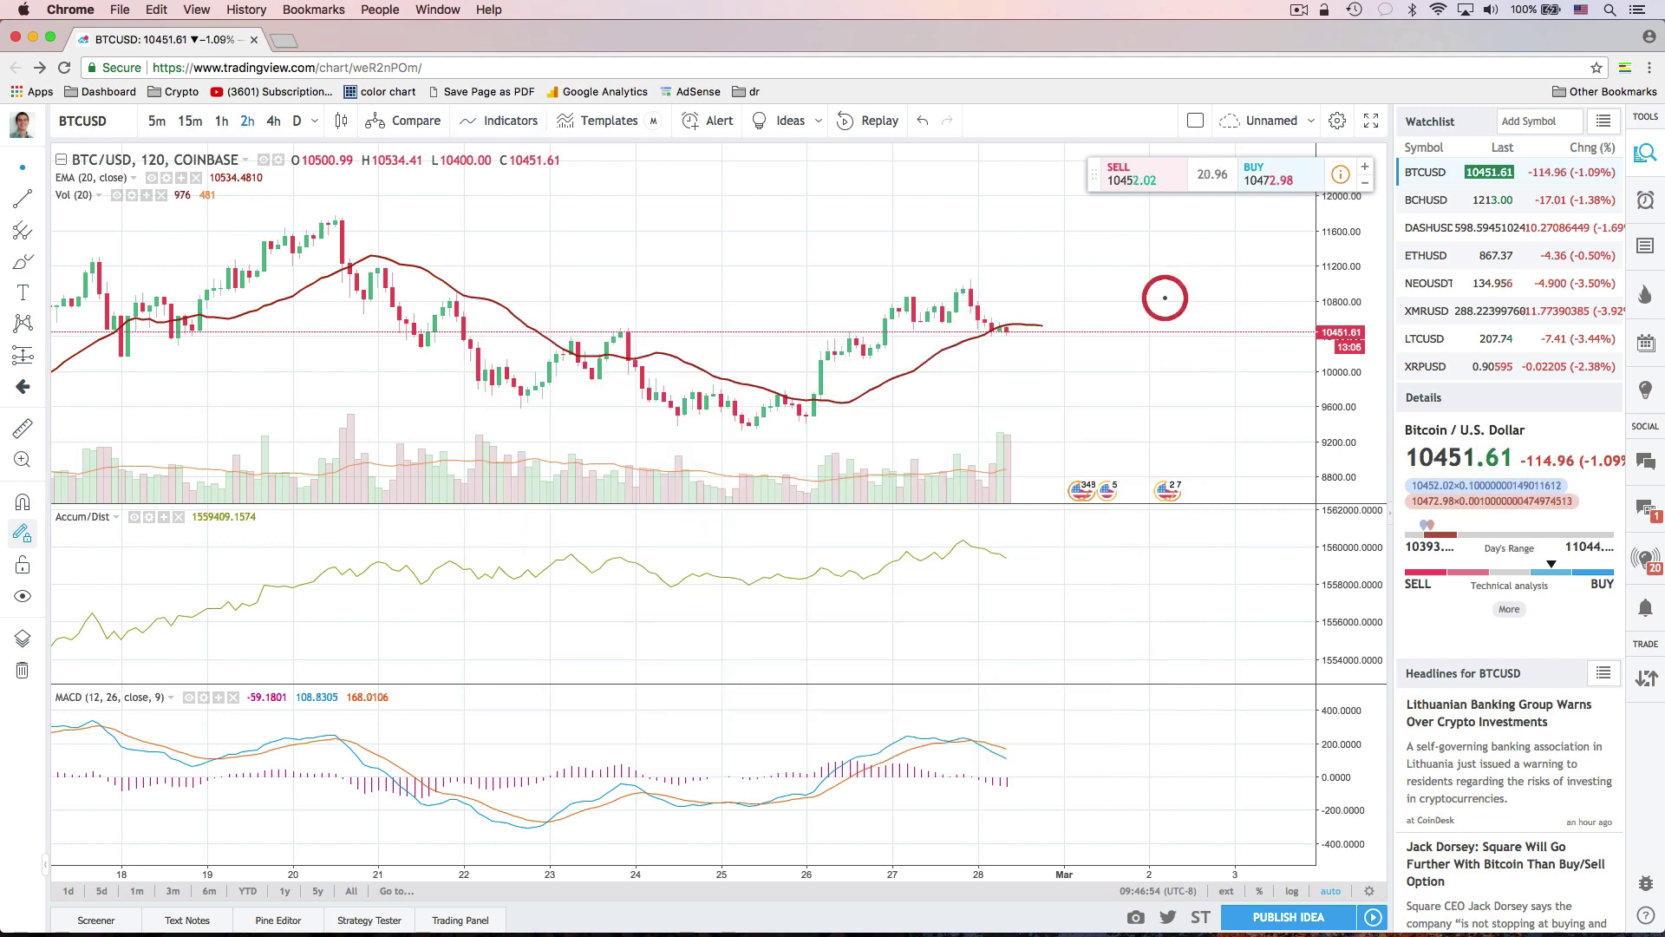
pyautogui.click(179, 517)
pyautogui.click(524, 701)
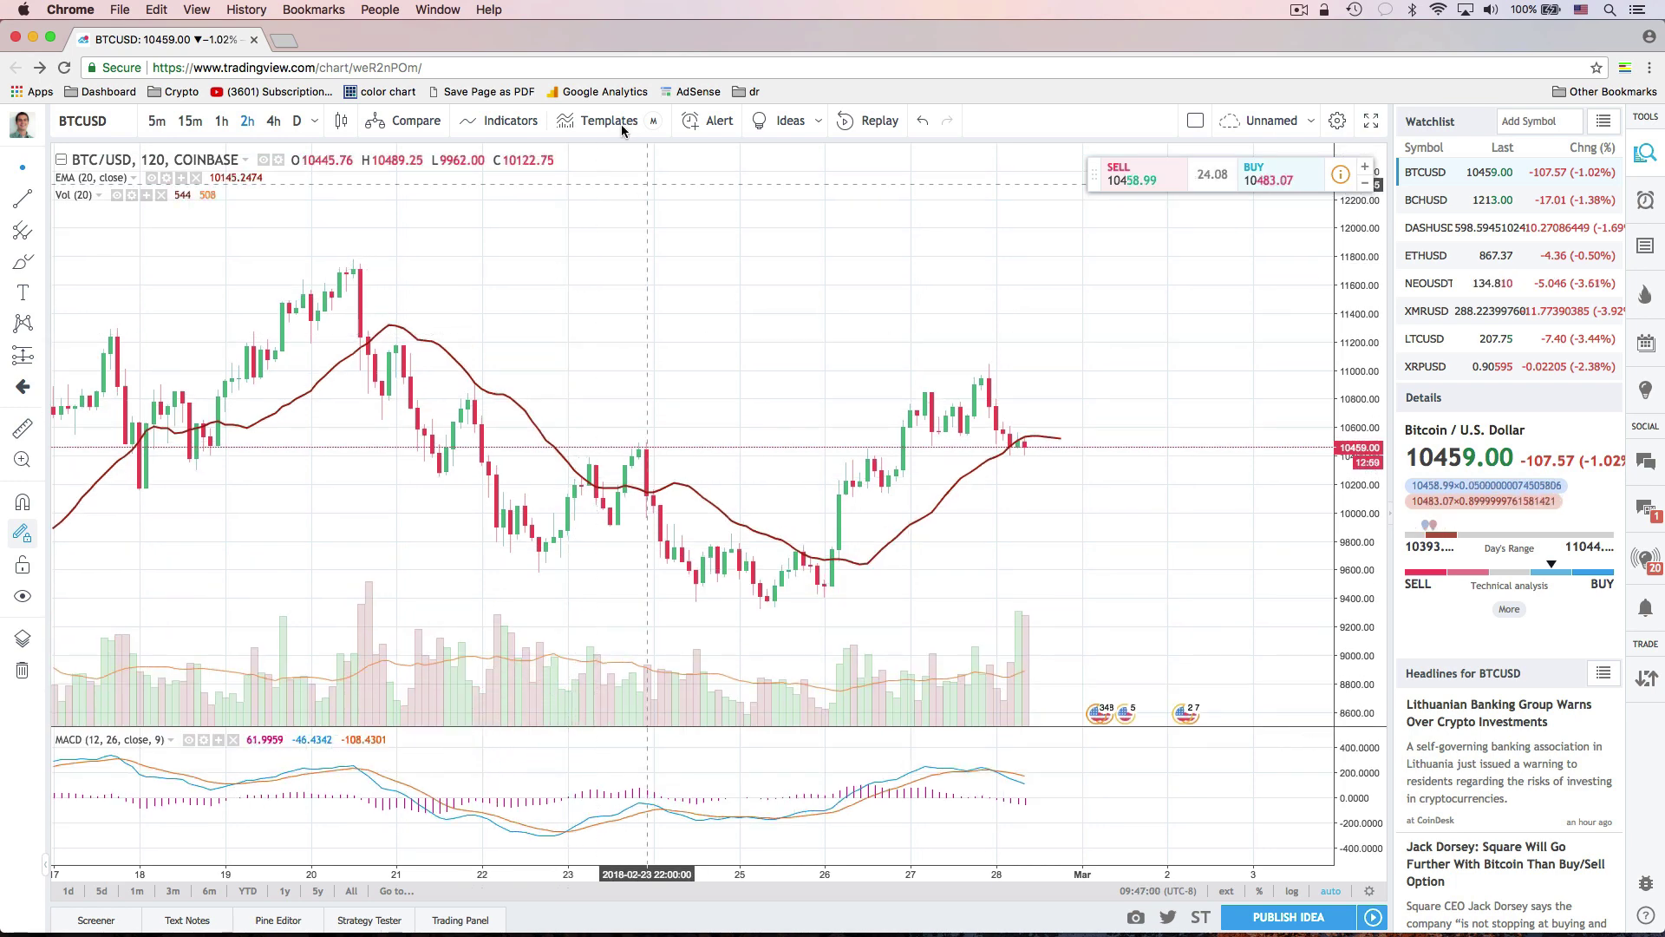
pyautogui.click(619, 126)
pyautogui.click(624, 161)
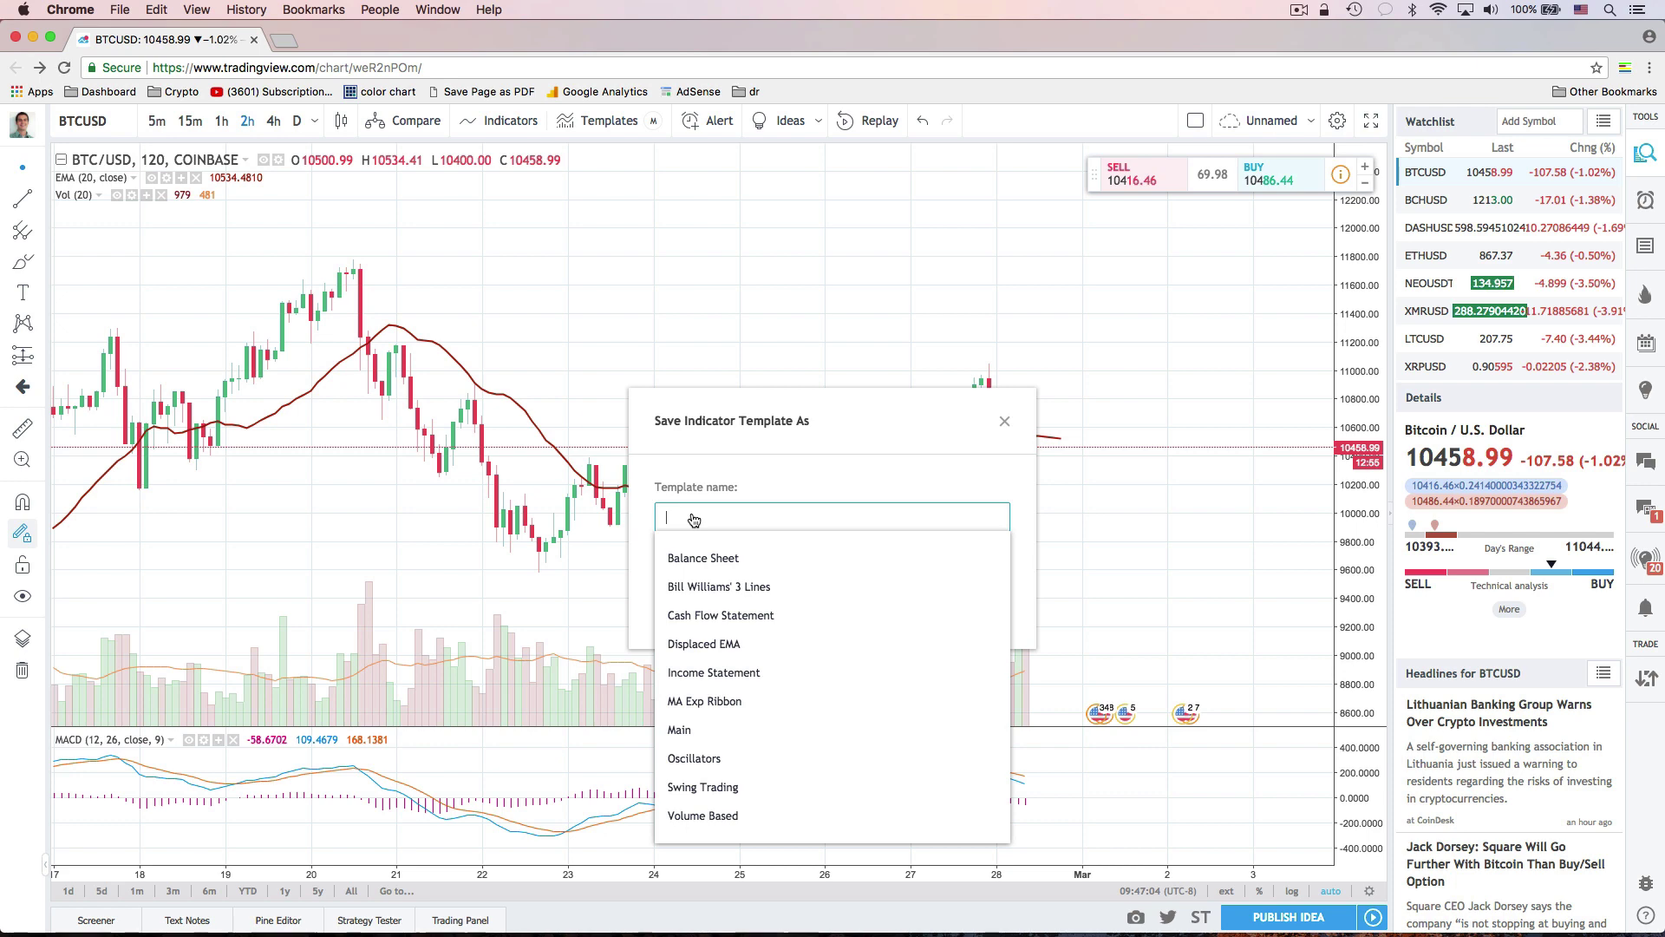
pyautogui.write('test')
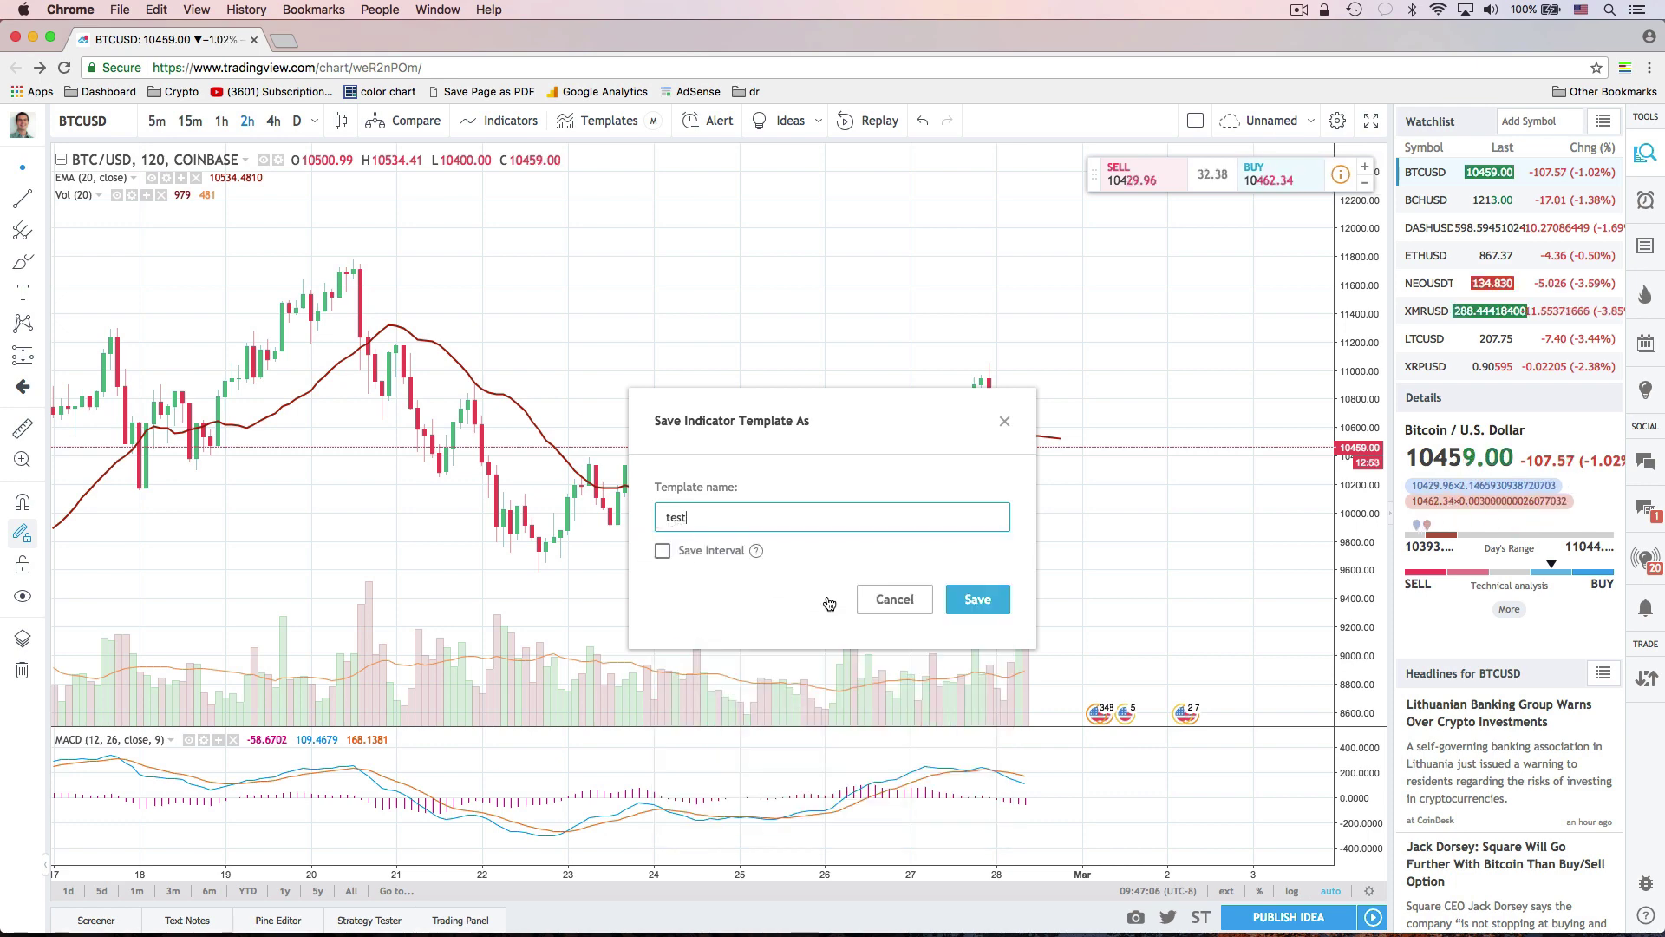
pyautogui.click(989, 600)
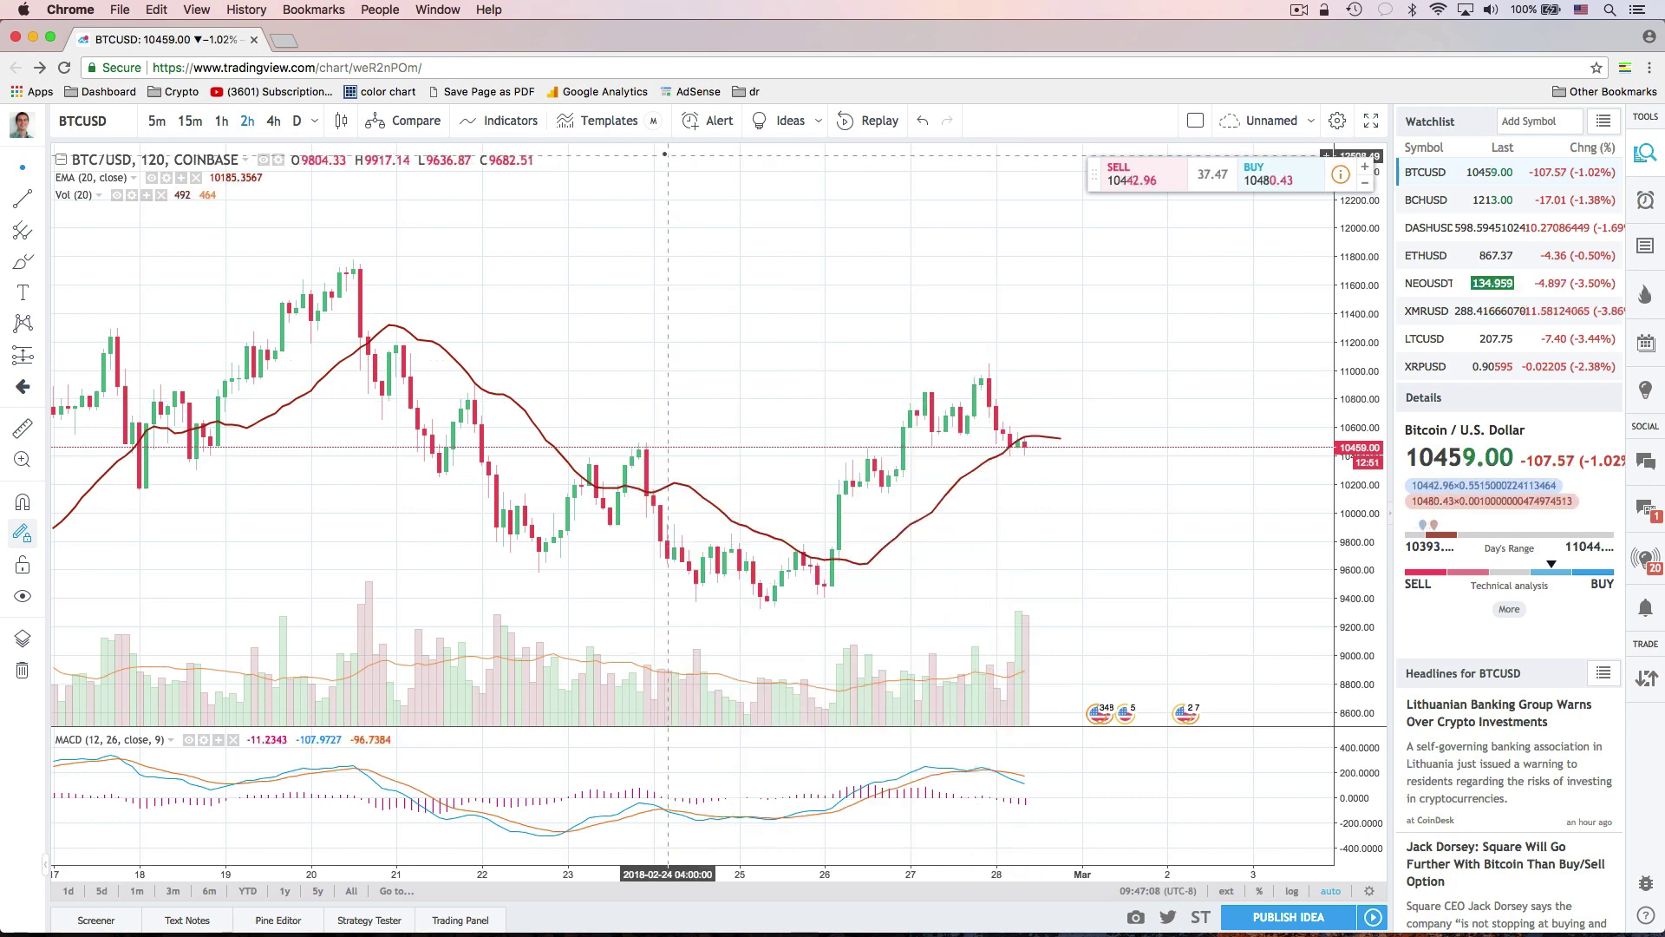
pyautogui.click(615, 127)
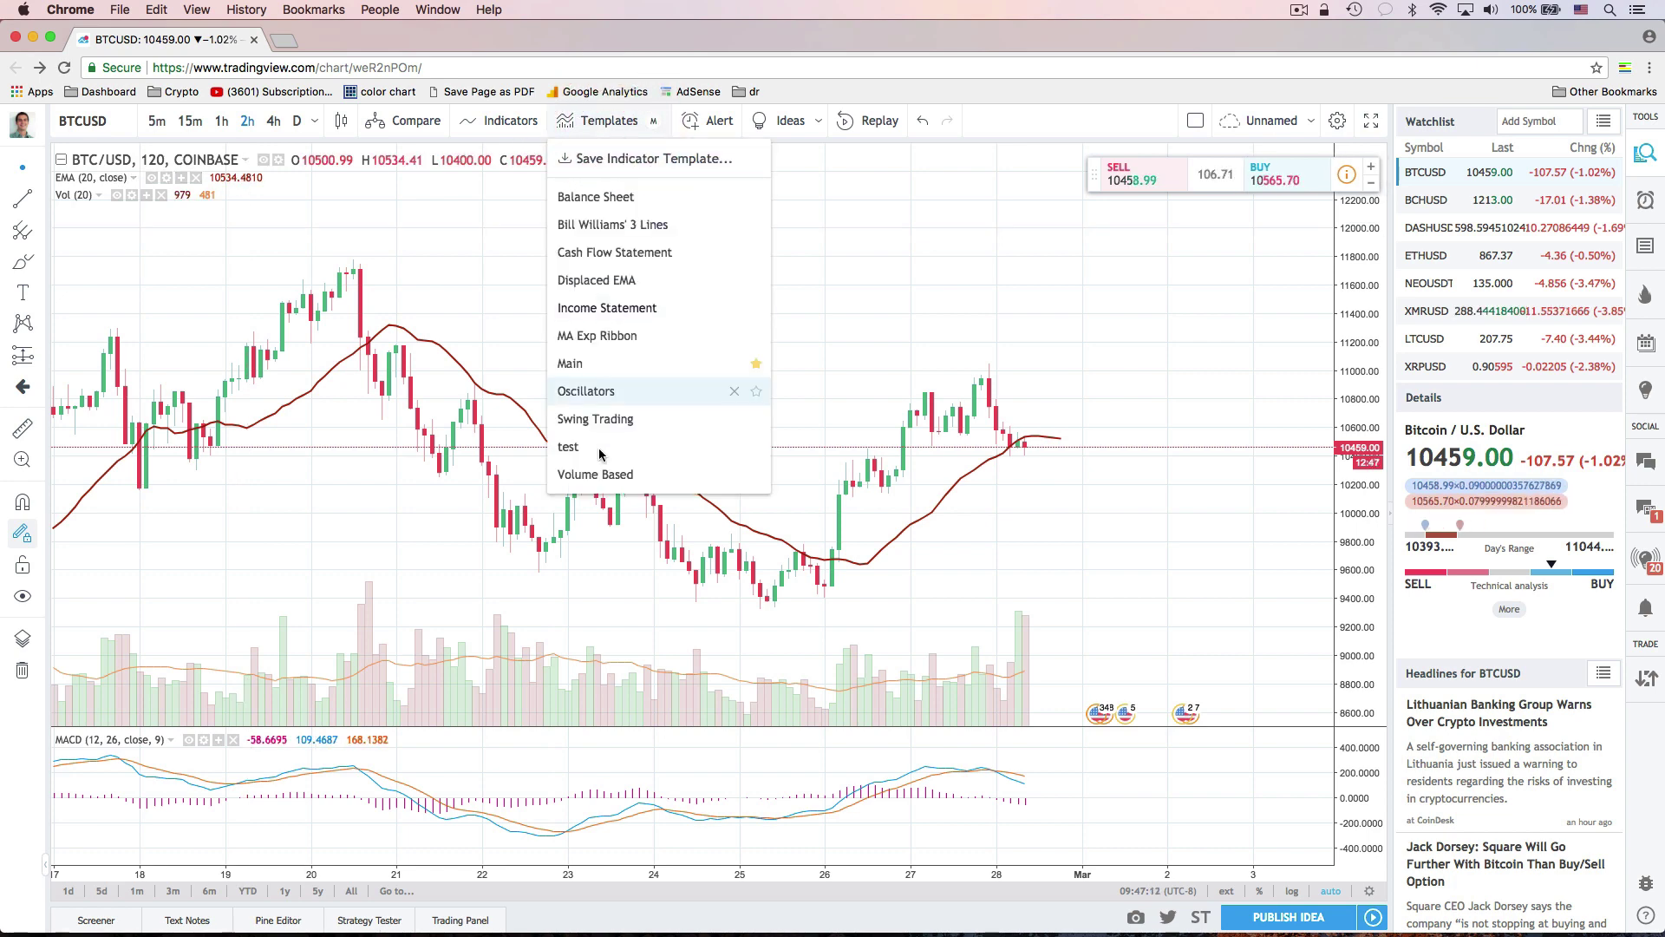
pyautogui.click(870, 223)
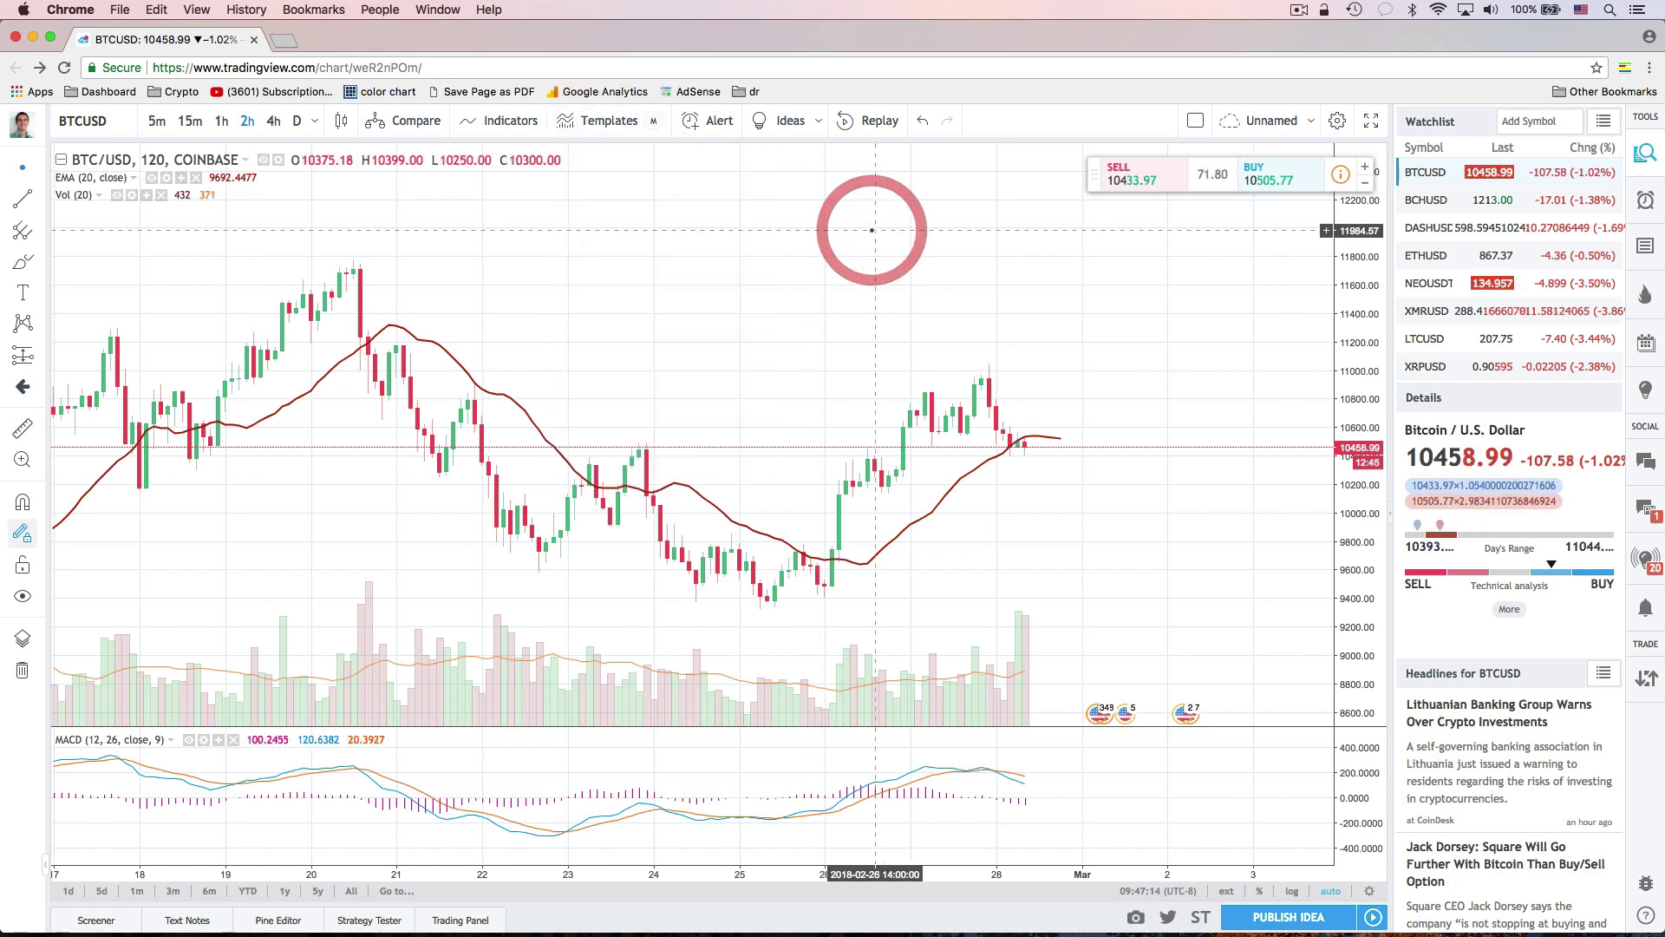
pyautogui.click(719, 126)
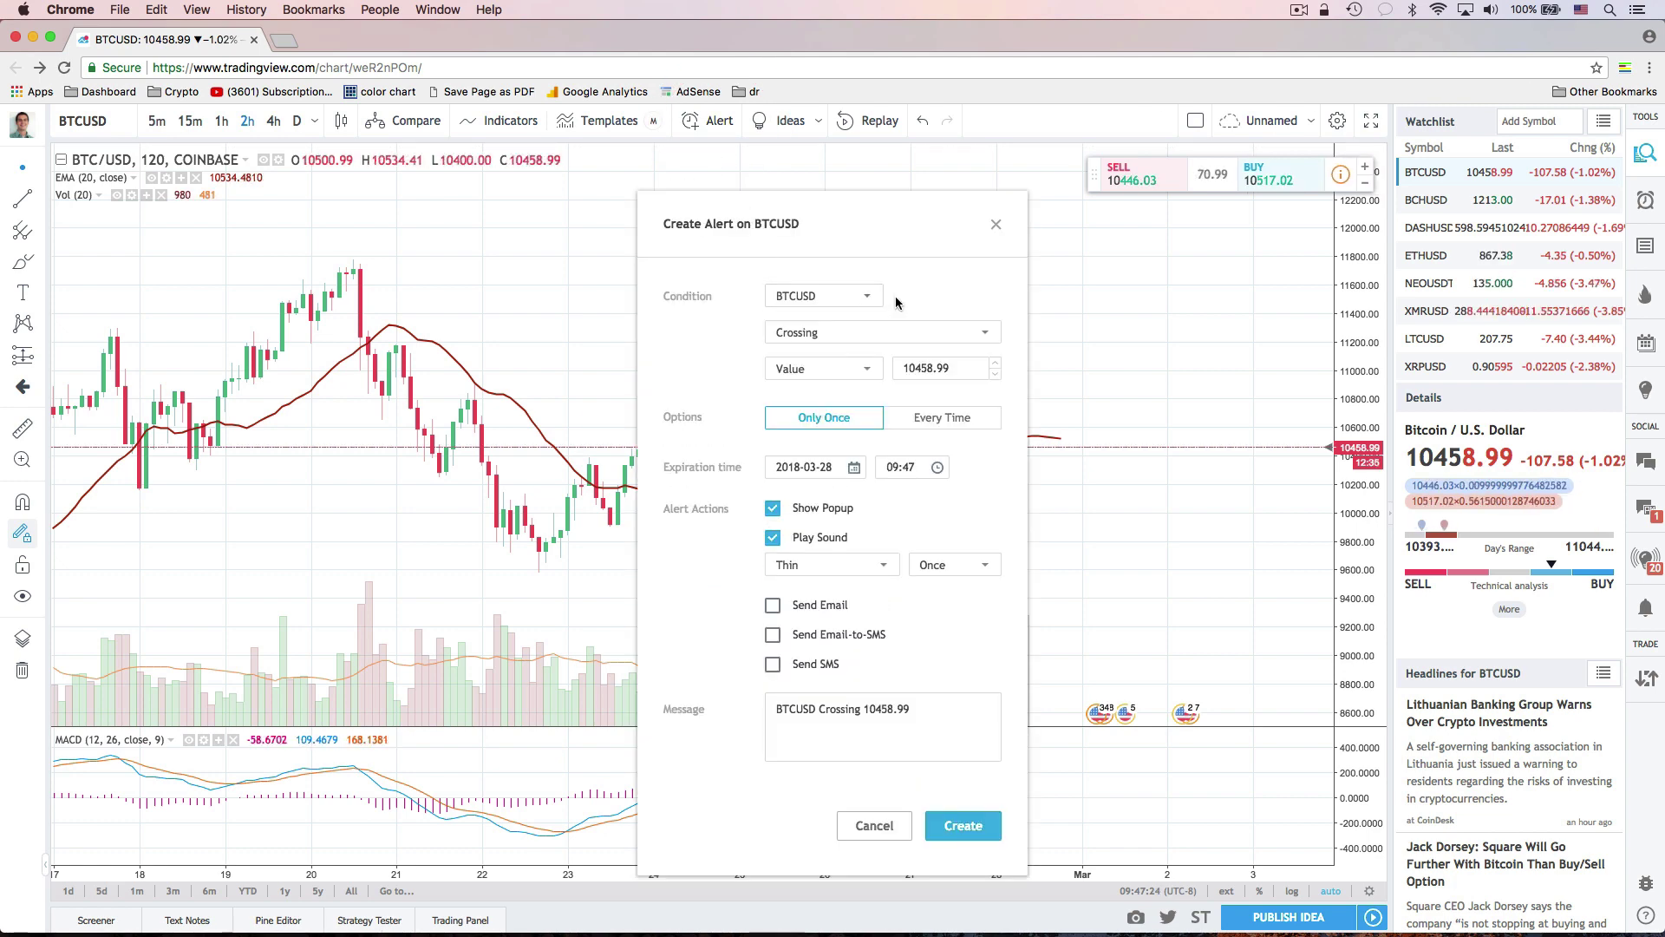
pyautogui.click(863, 378)
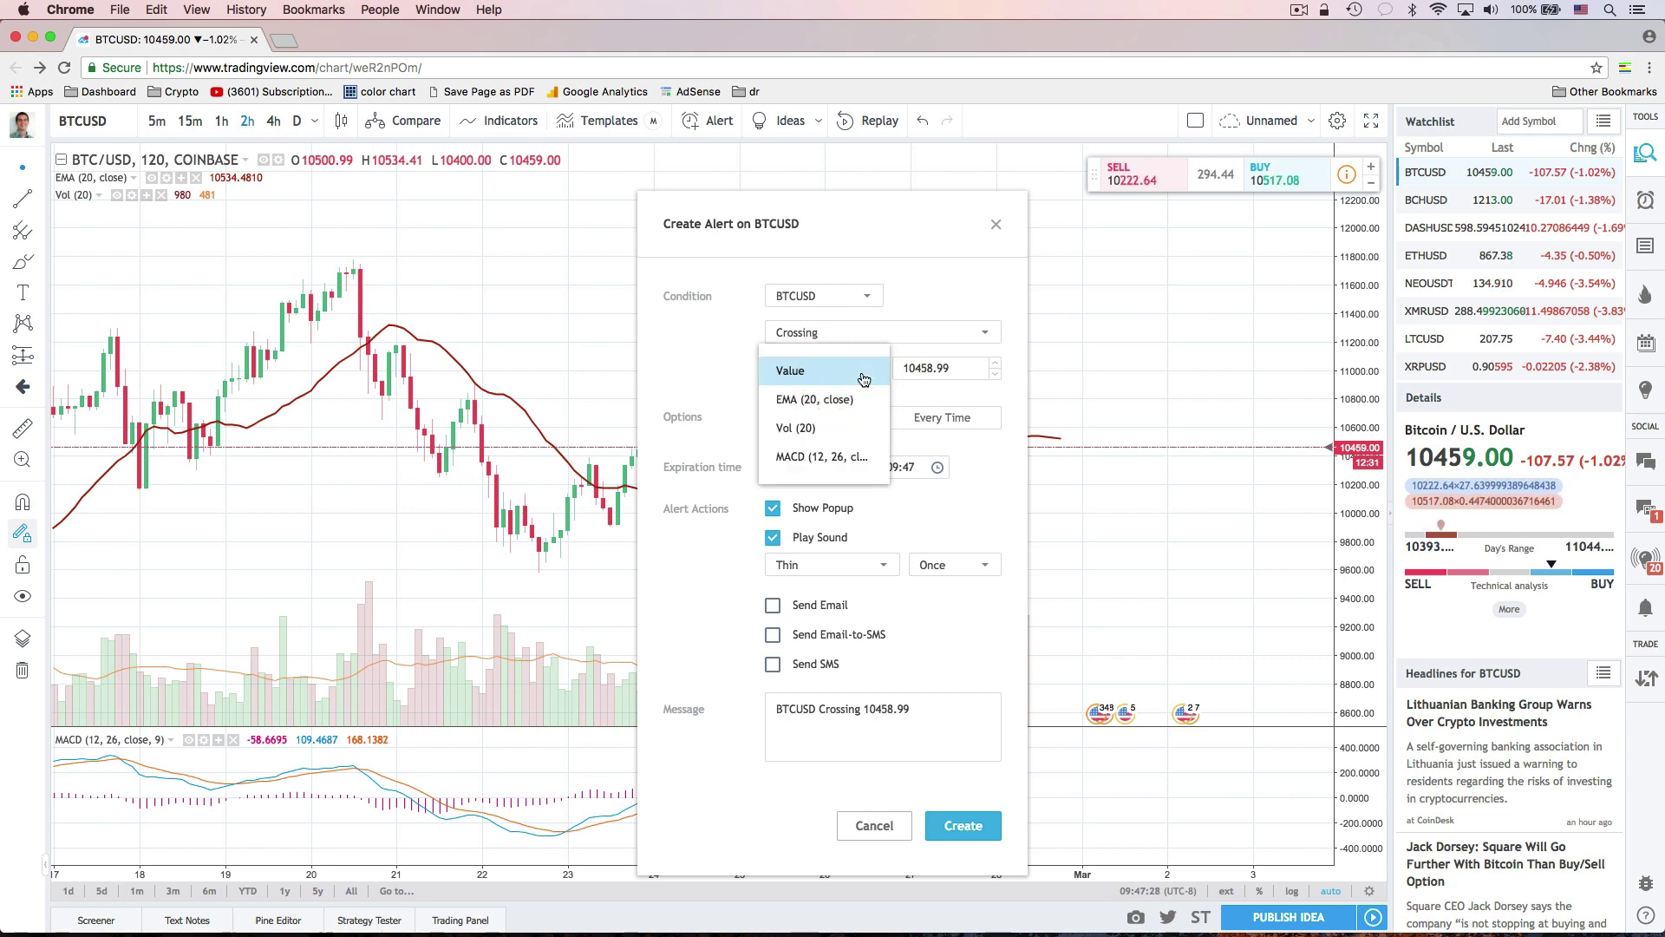
pyautogui.click(963, 350)
pyautogui.doubleClick(966, 367)
pyautogui.write('10250')
pyautogui.click(741, 372)
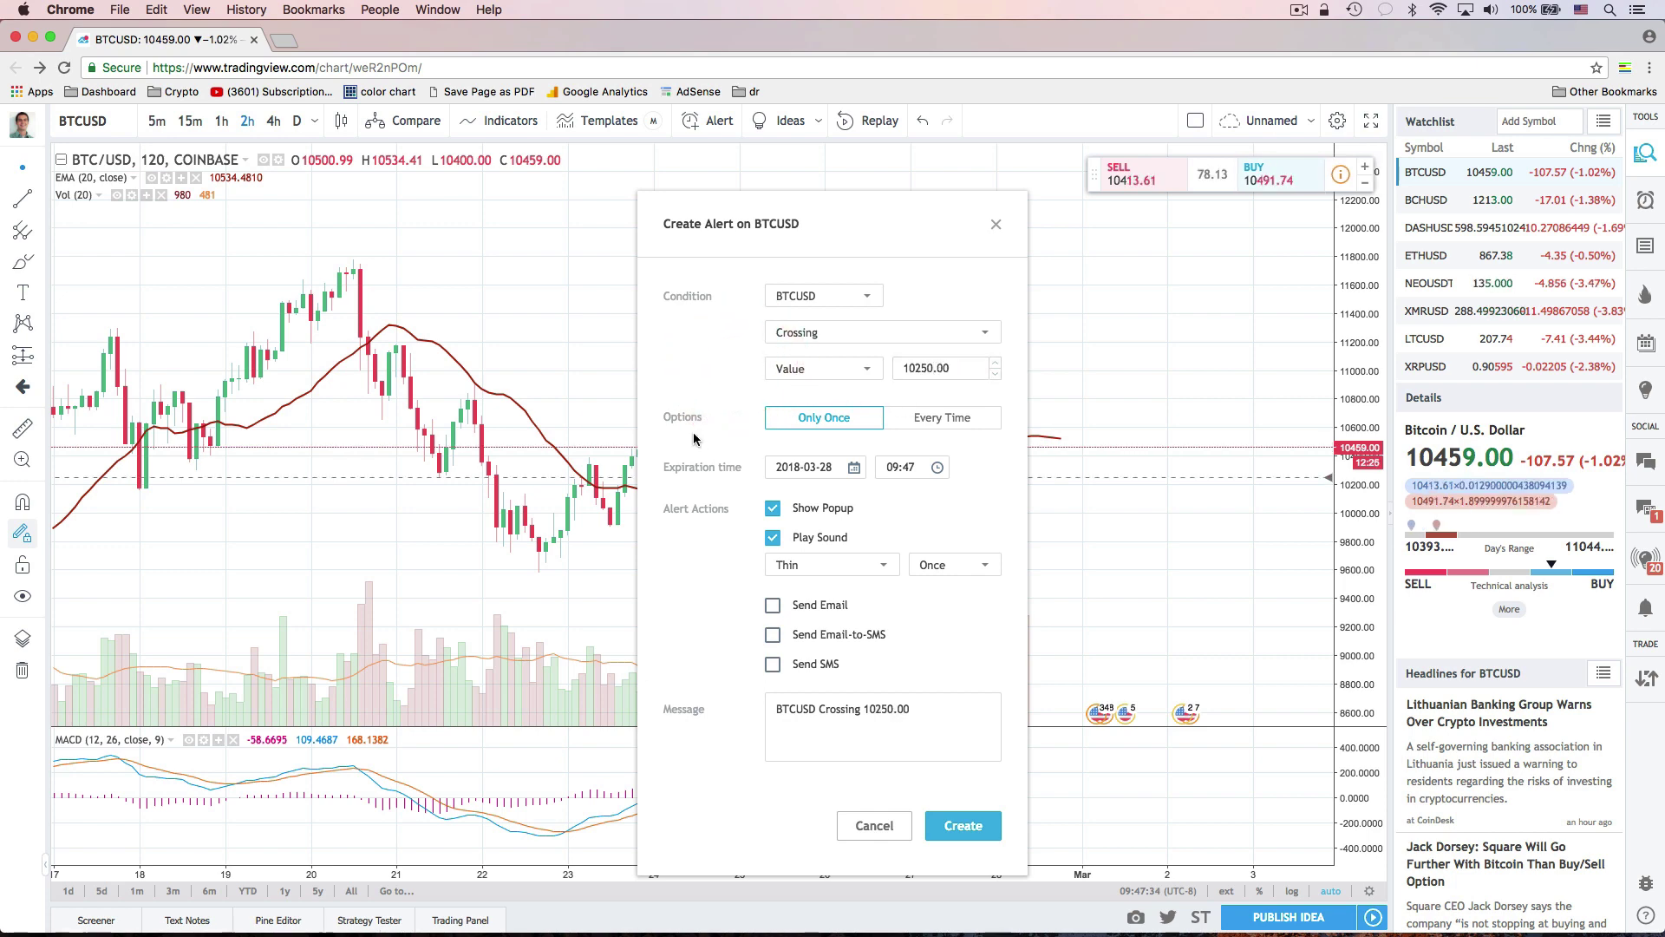
pyautogui.click(829, 427)
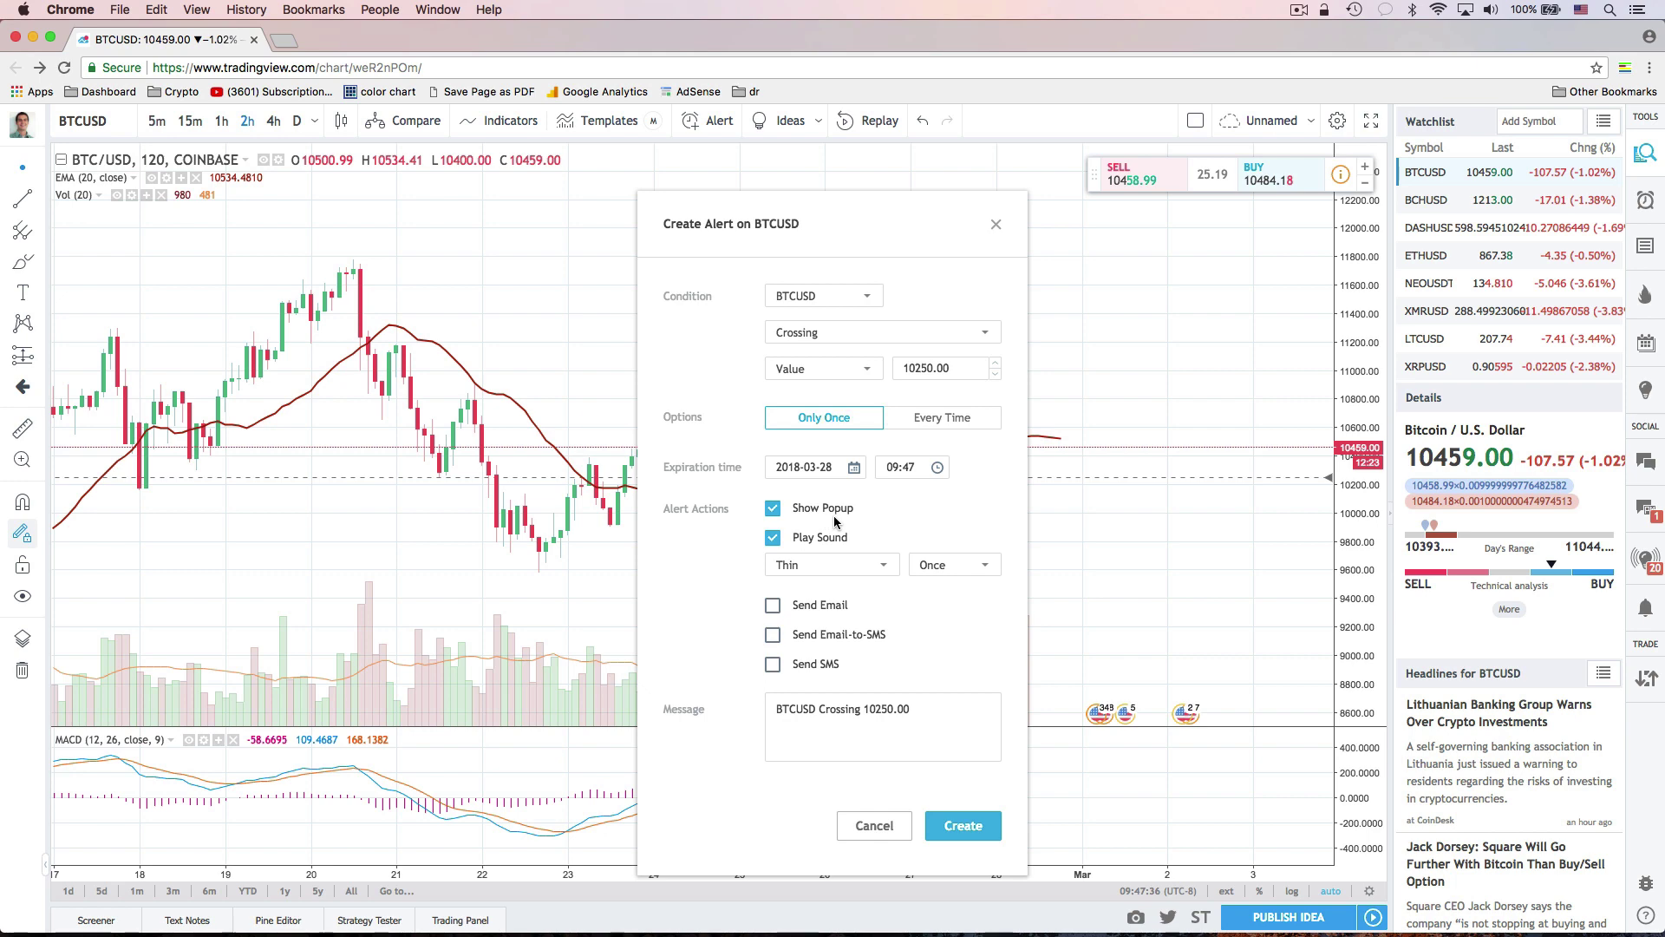
pyautogui.click(875, 826)
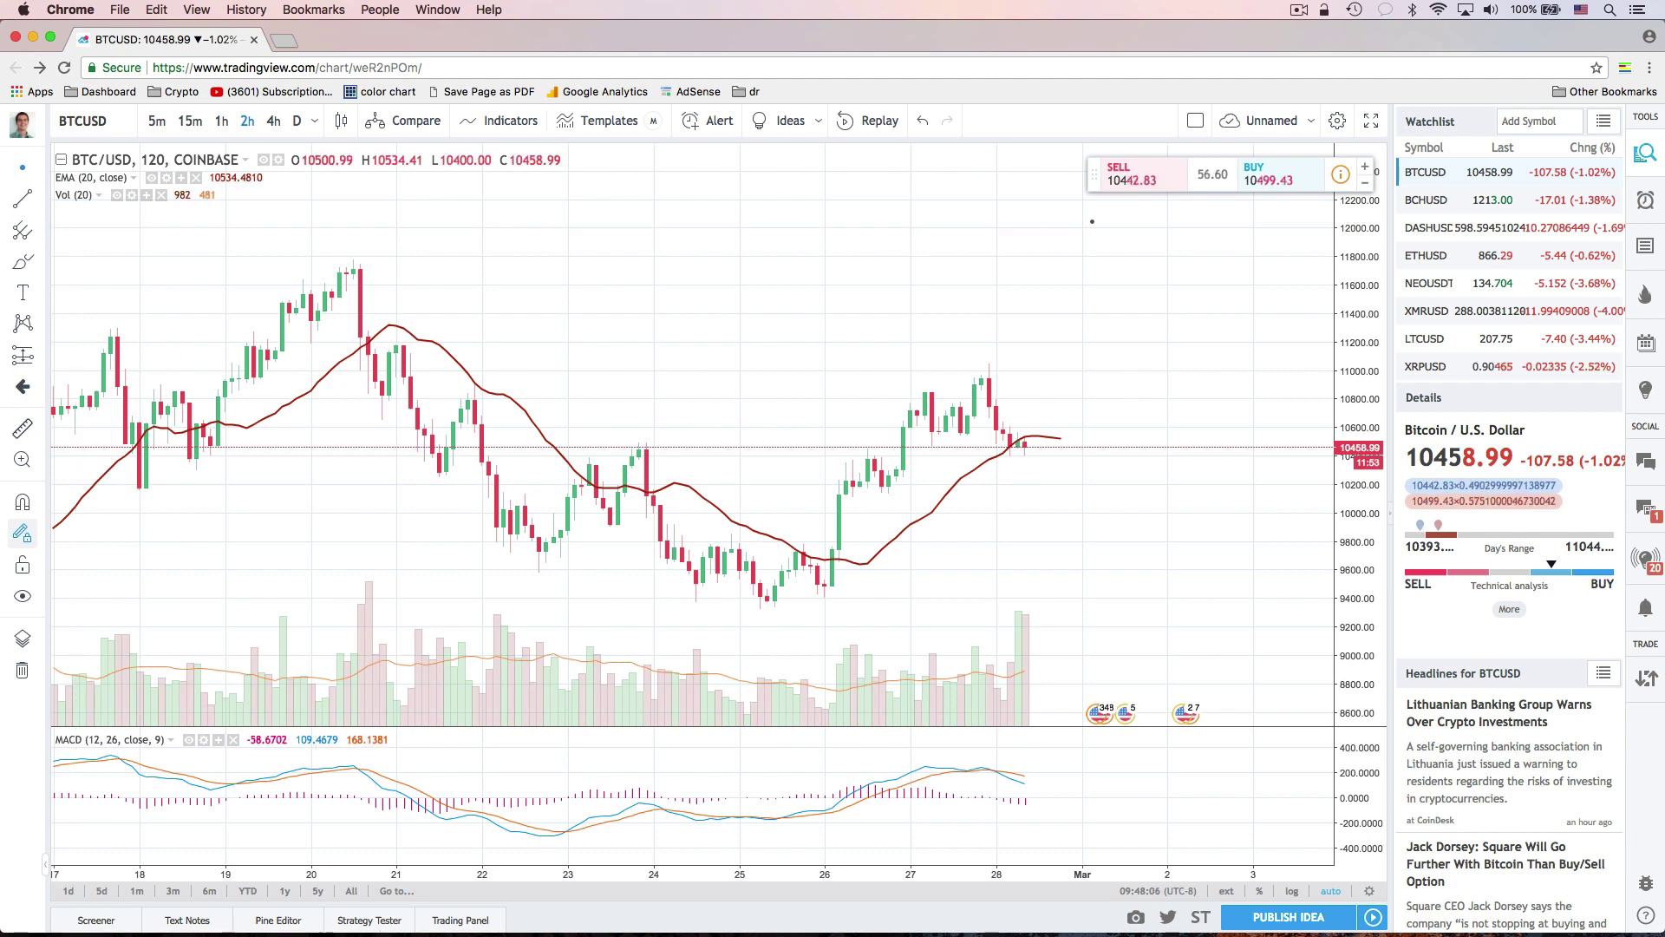
# Rename the chart layout to 'test1' and enable Stay in Drawing Mode.
pyautogui.click(1313, 125)
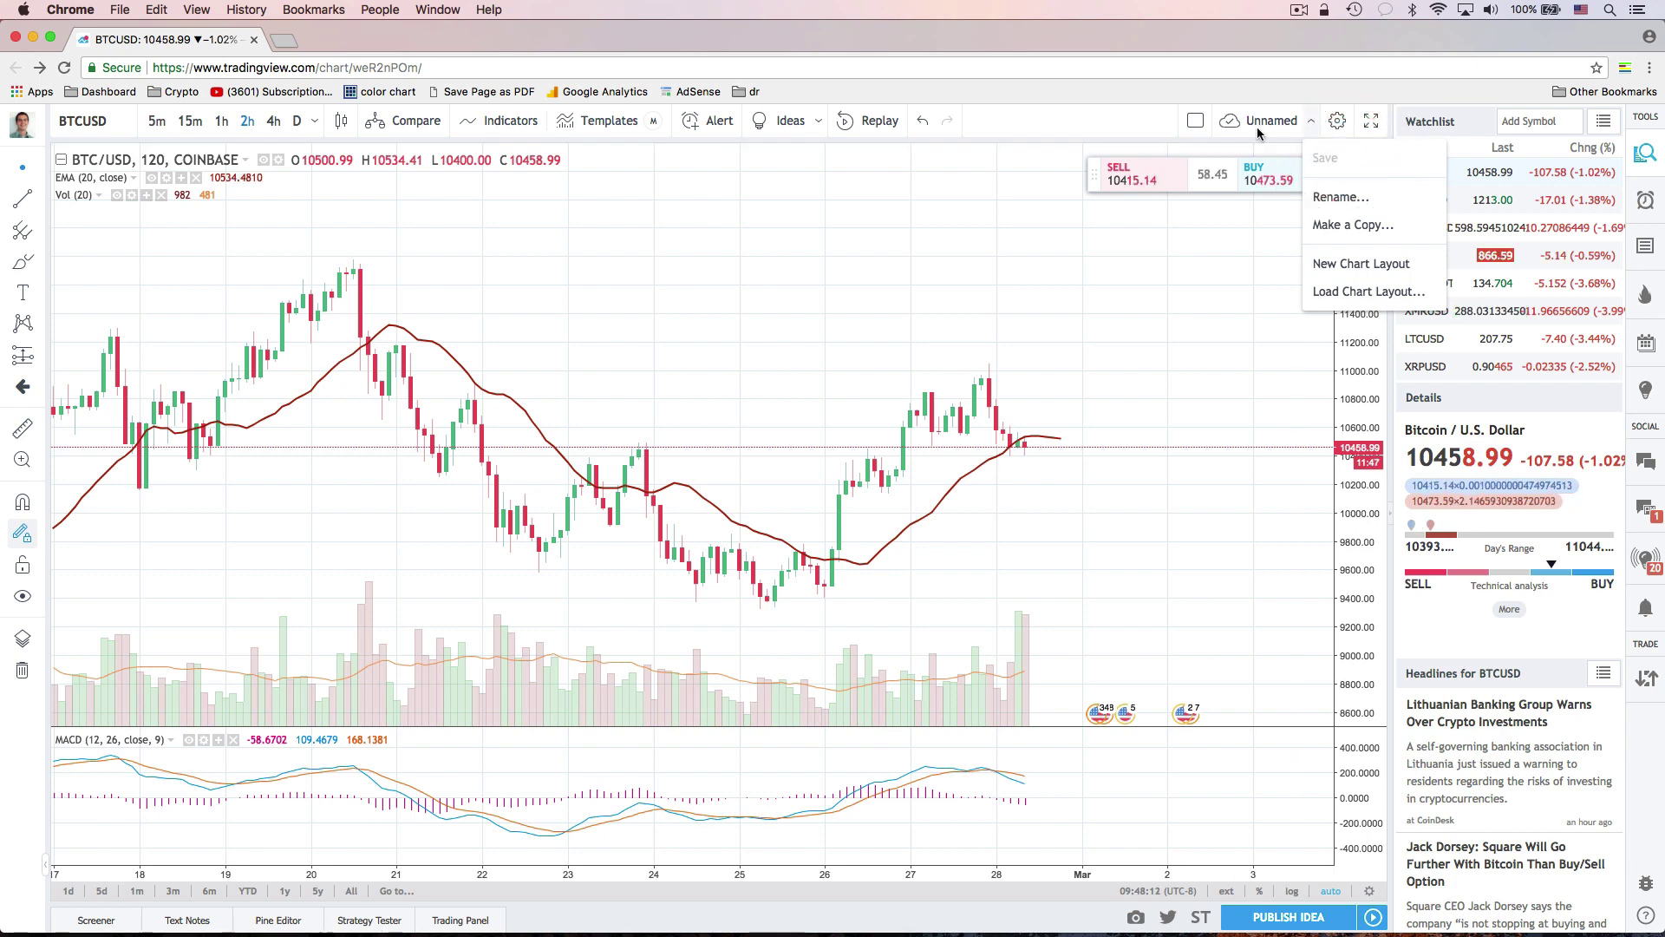
pyautogui.click(1343, 197)
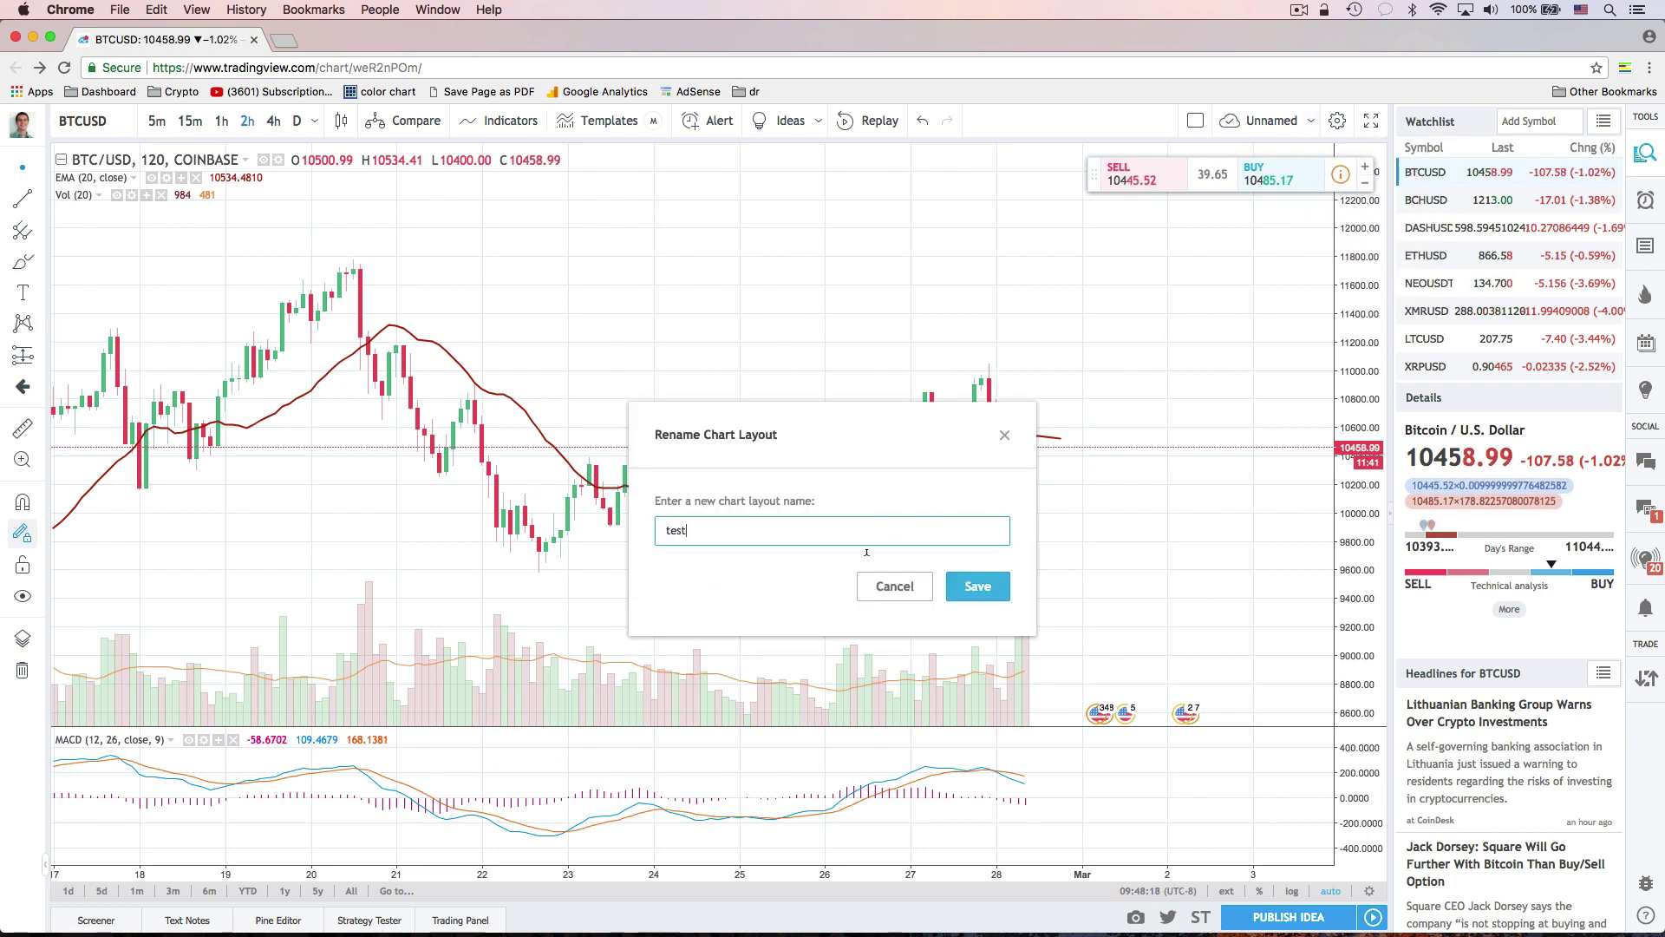
pyautogui.write('test1')
pyautogui.click(969, 596)
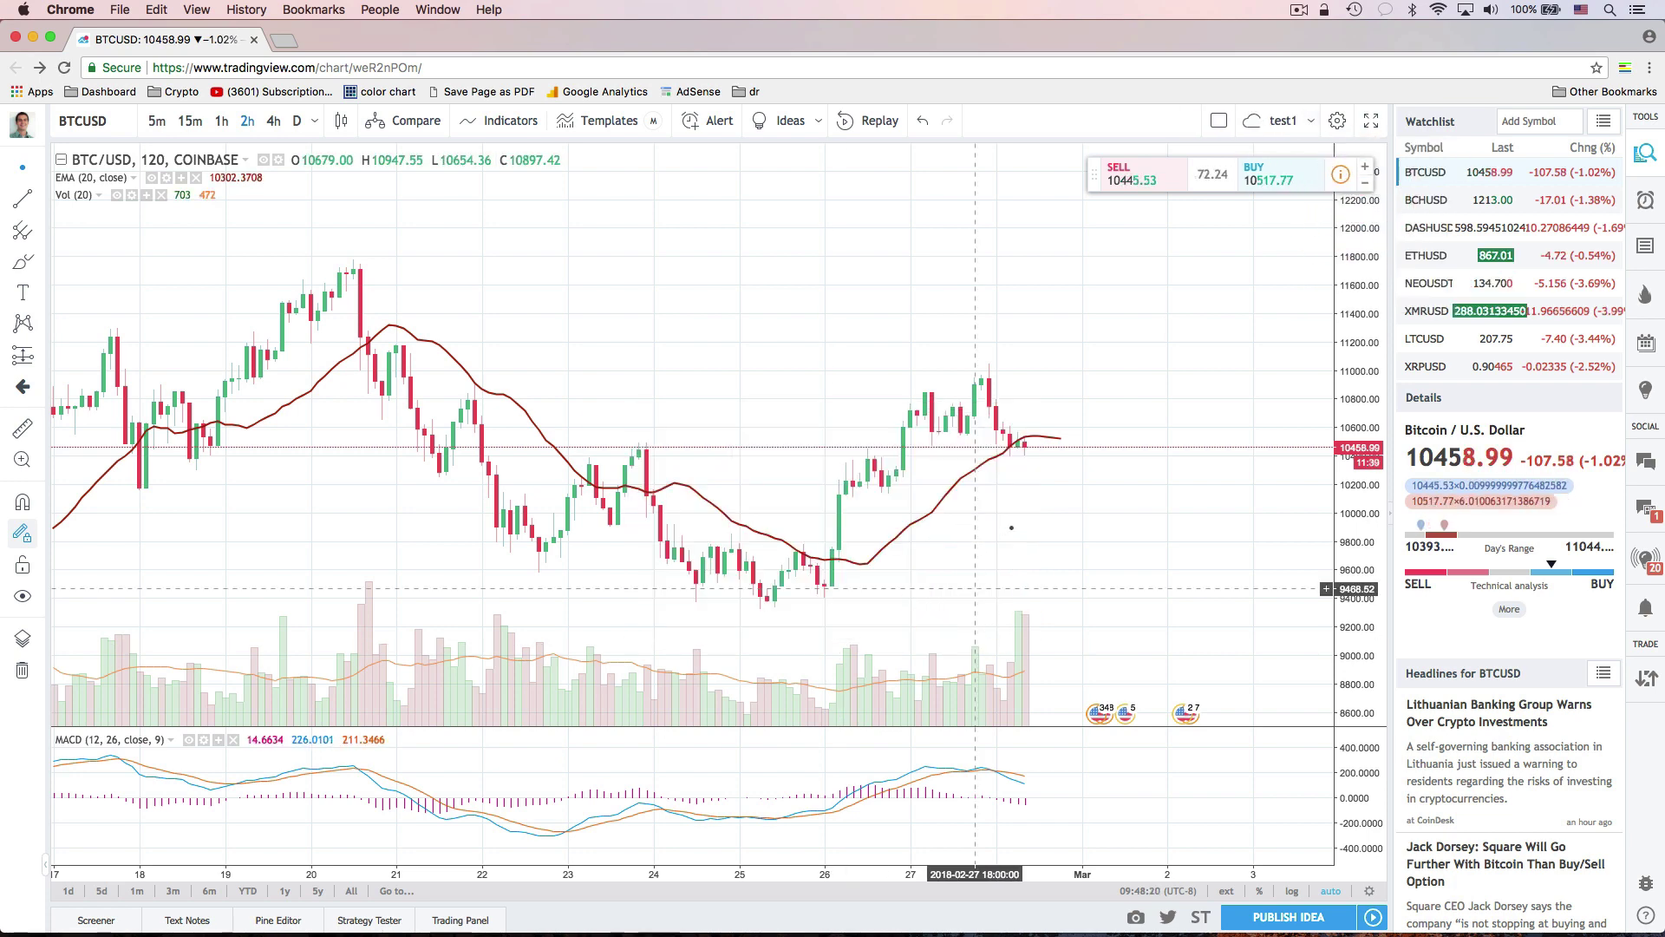
pyautogui.click(1312, 121)
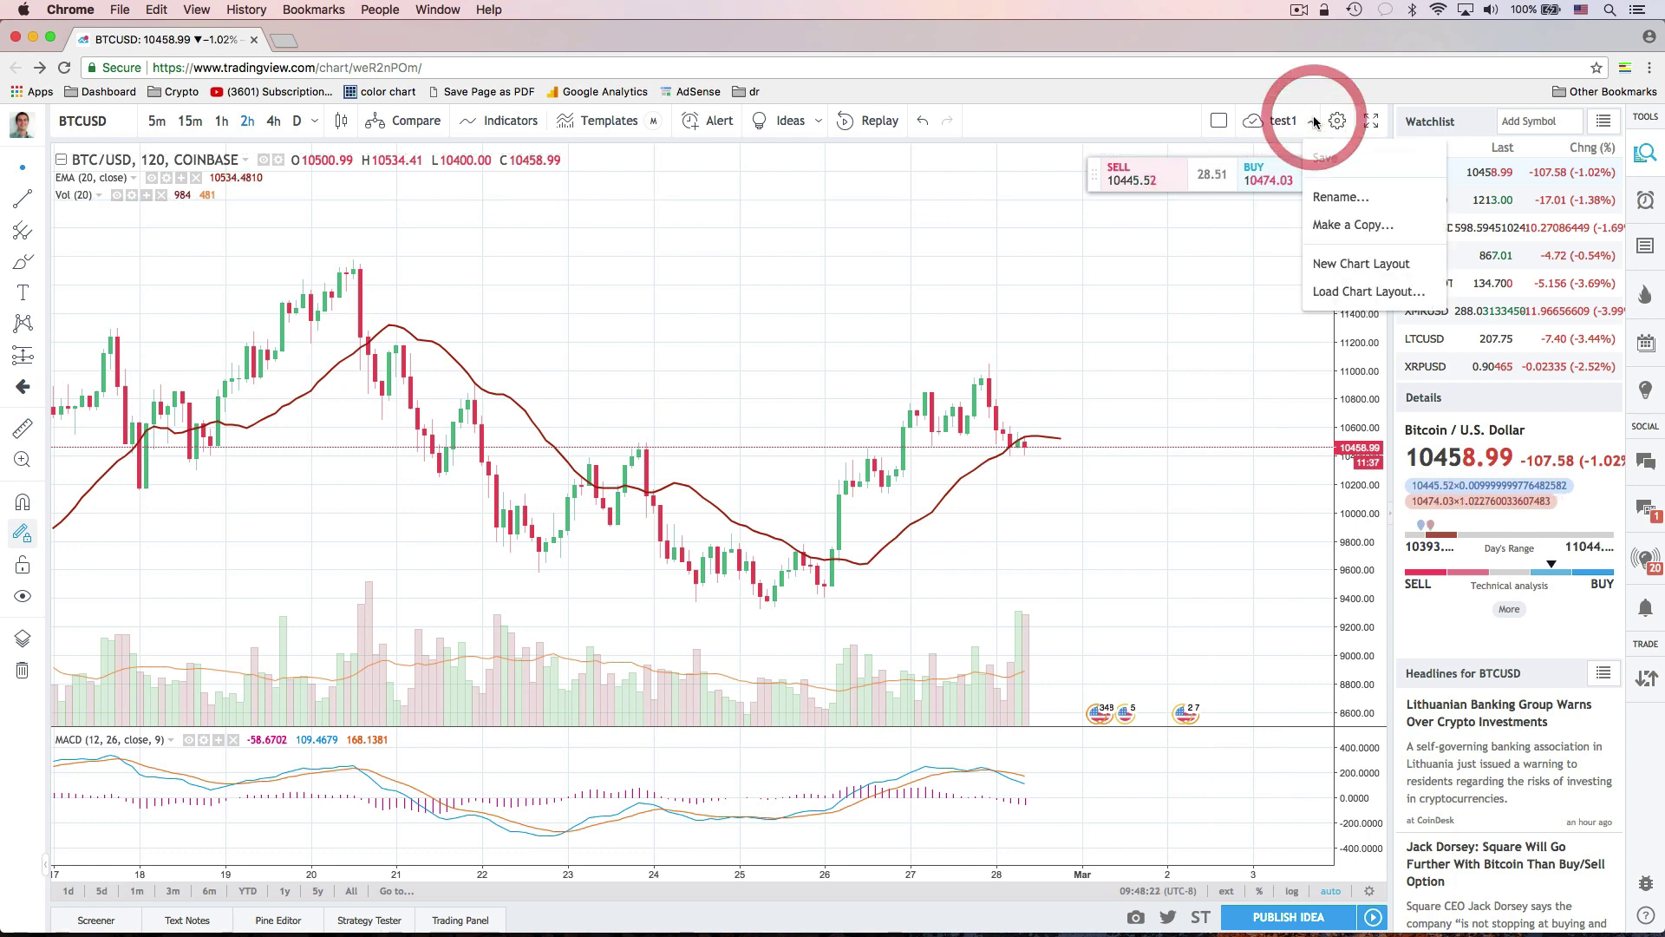
pyautogui.click(1075, 243)
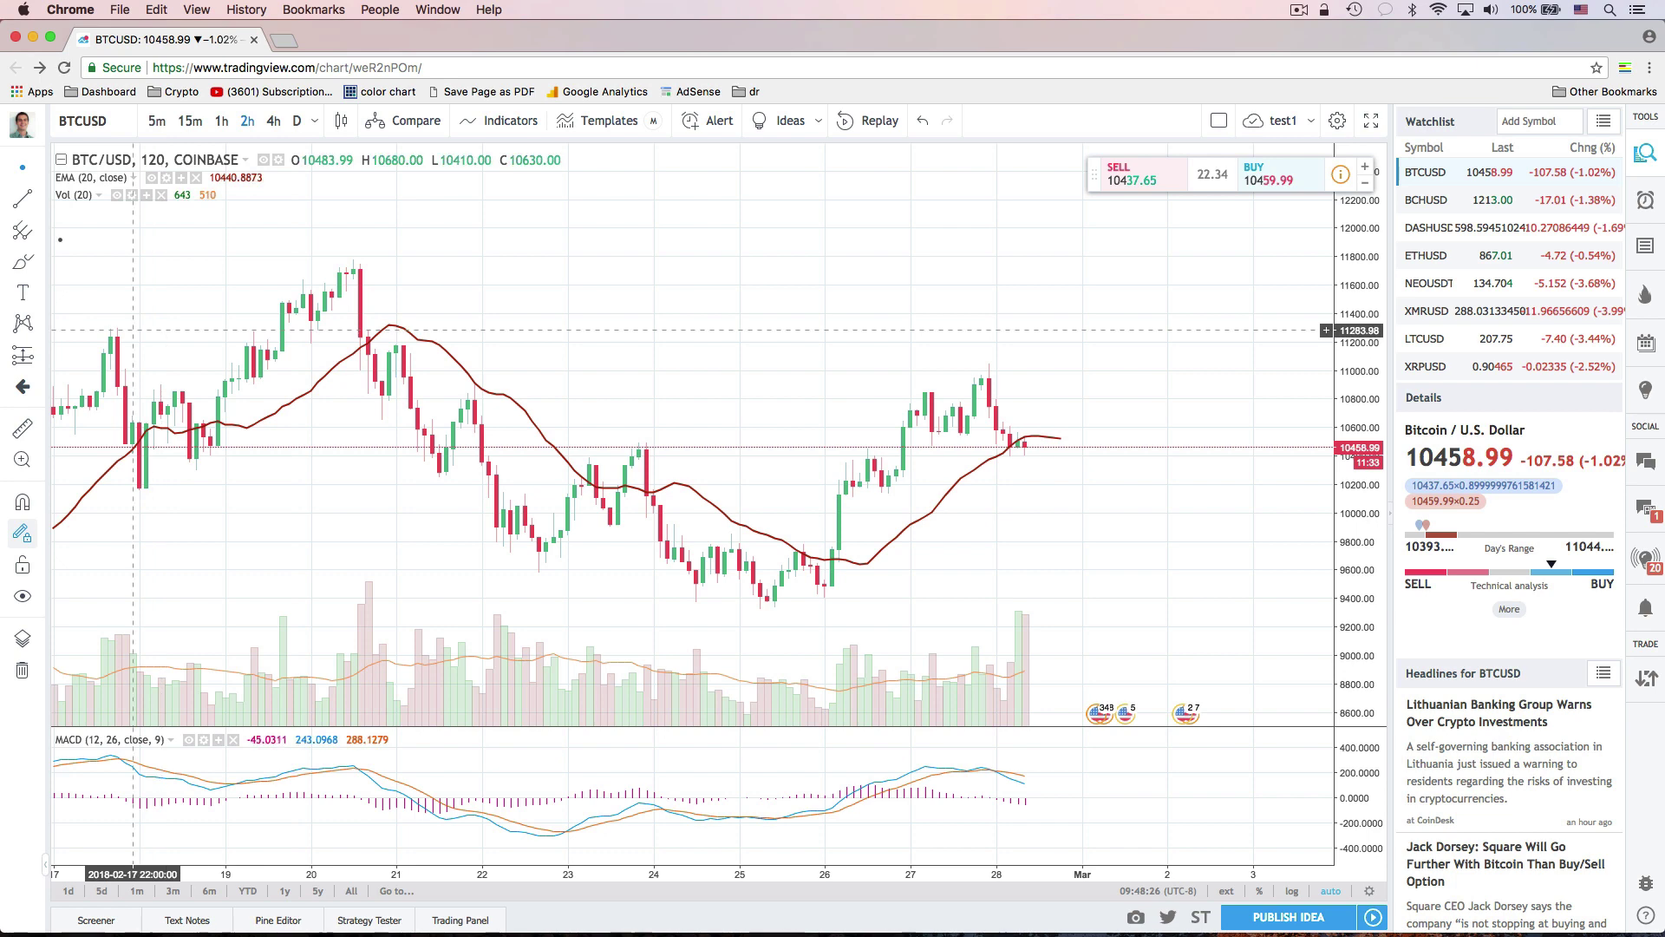
pyautogui.click(24, 529)
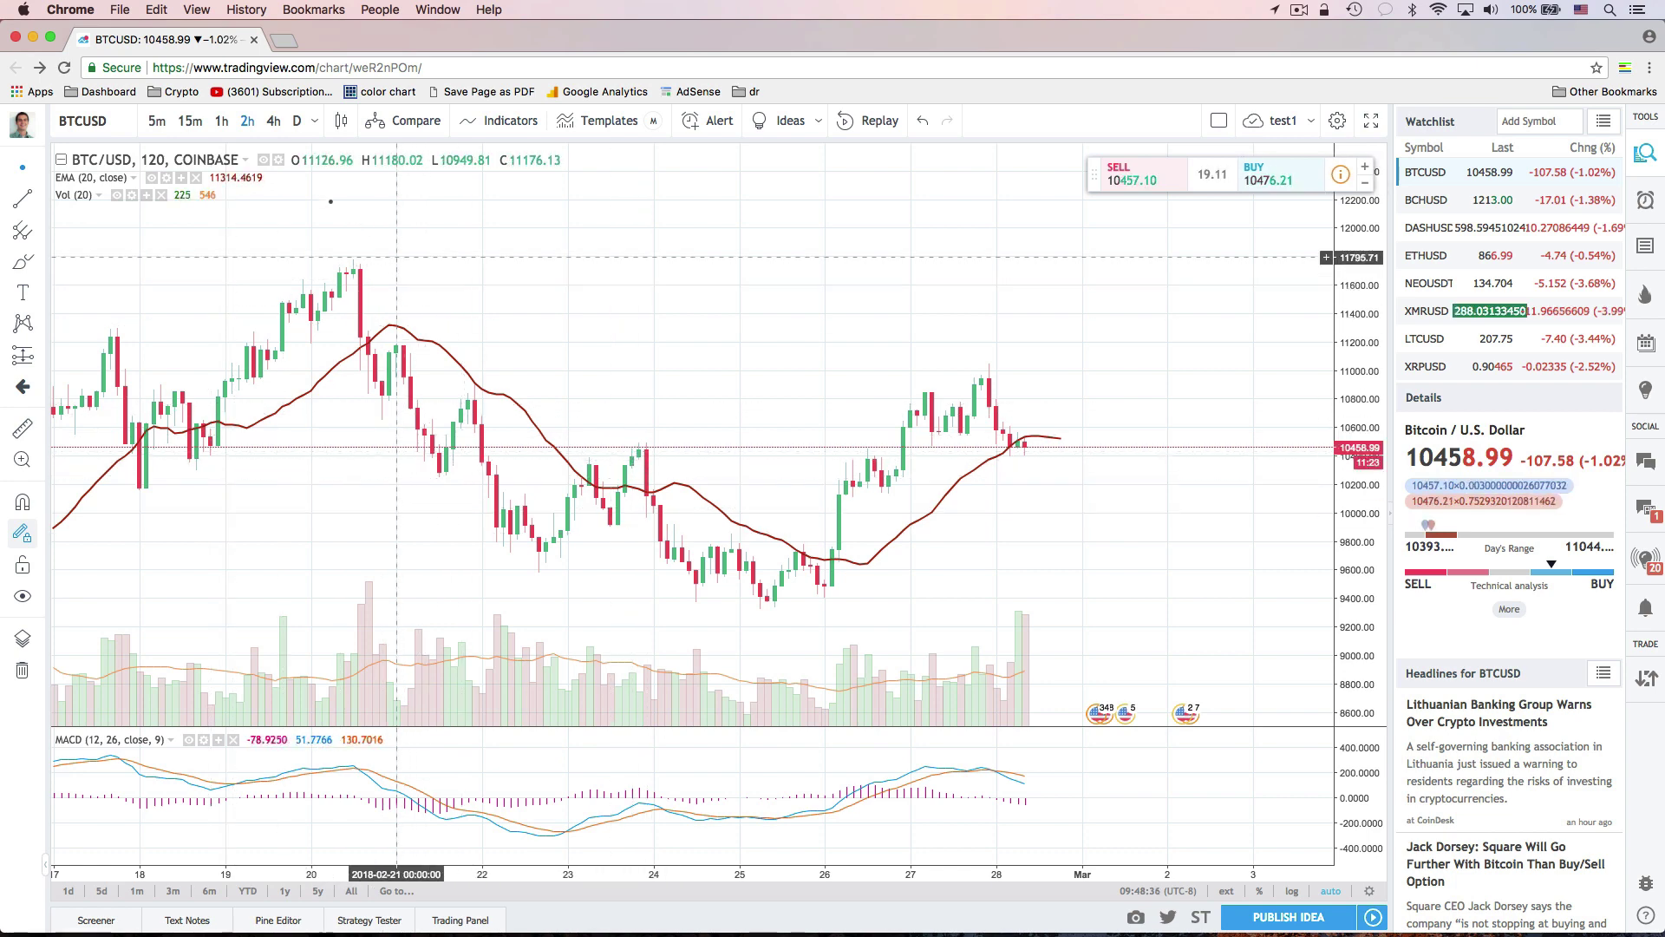
# Switch BTCUSD to daily candles zoomed out to September and show the line drawing tools.
pyautogui.click(296, 123)
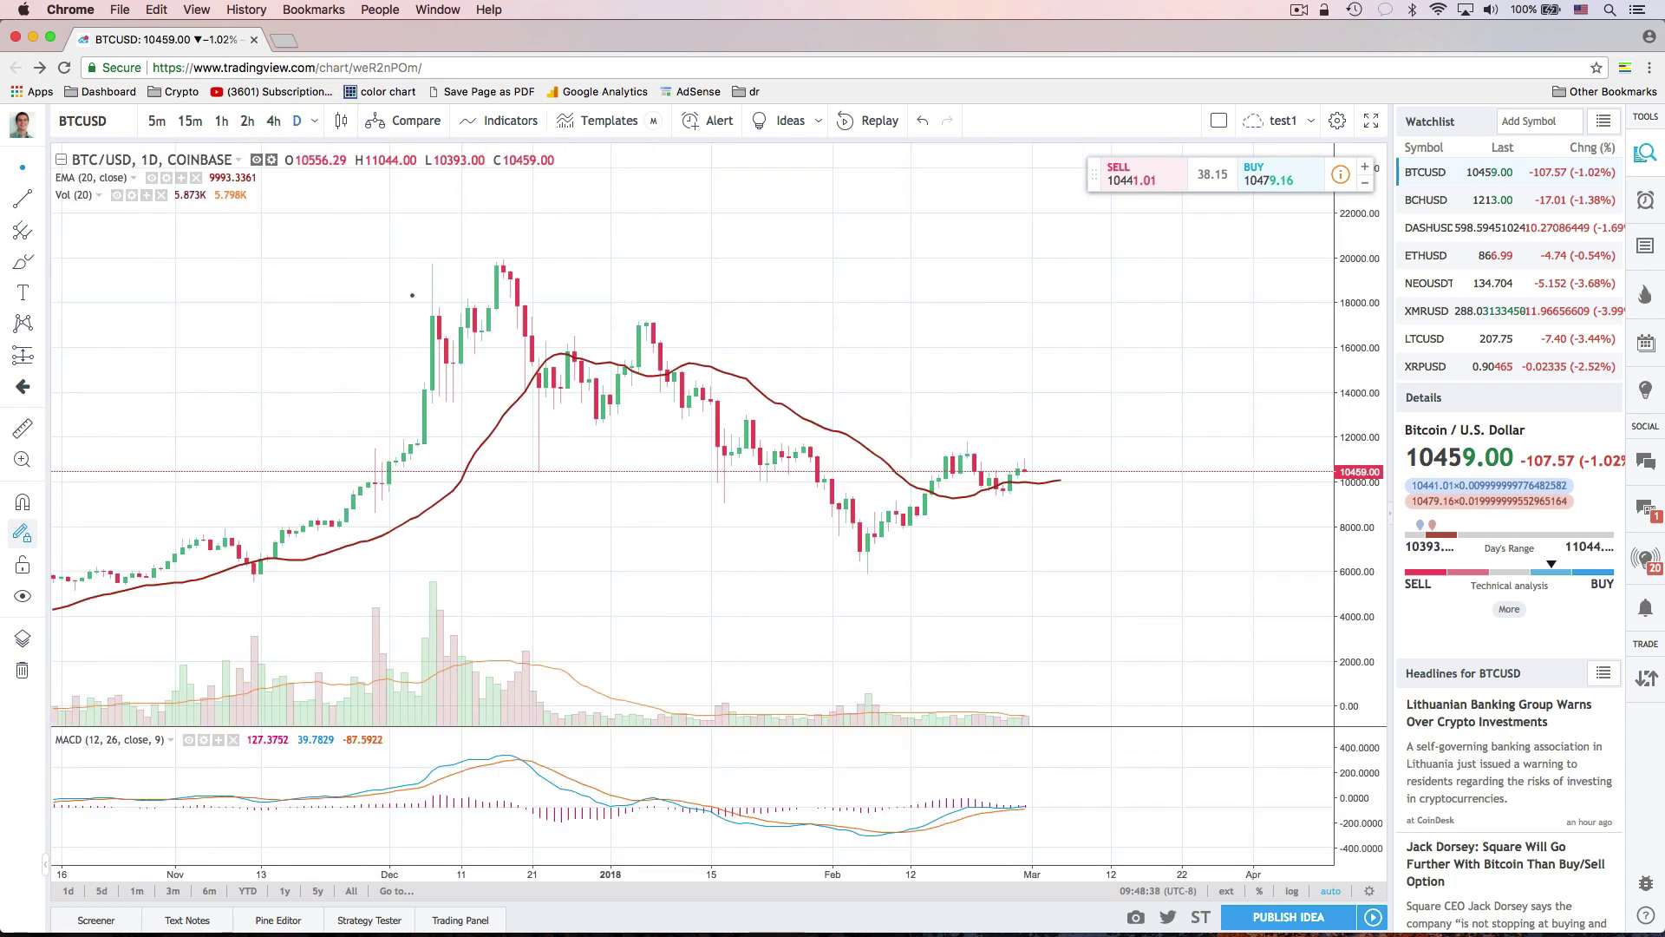
pyautogui.scroll(-1, 423, 346)
pyautogui.scroll(-1, 422, 346)
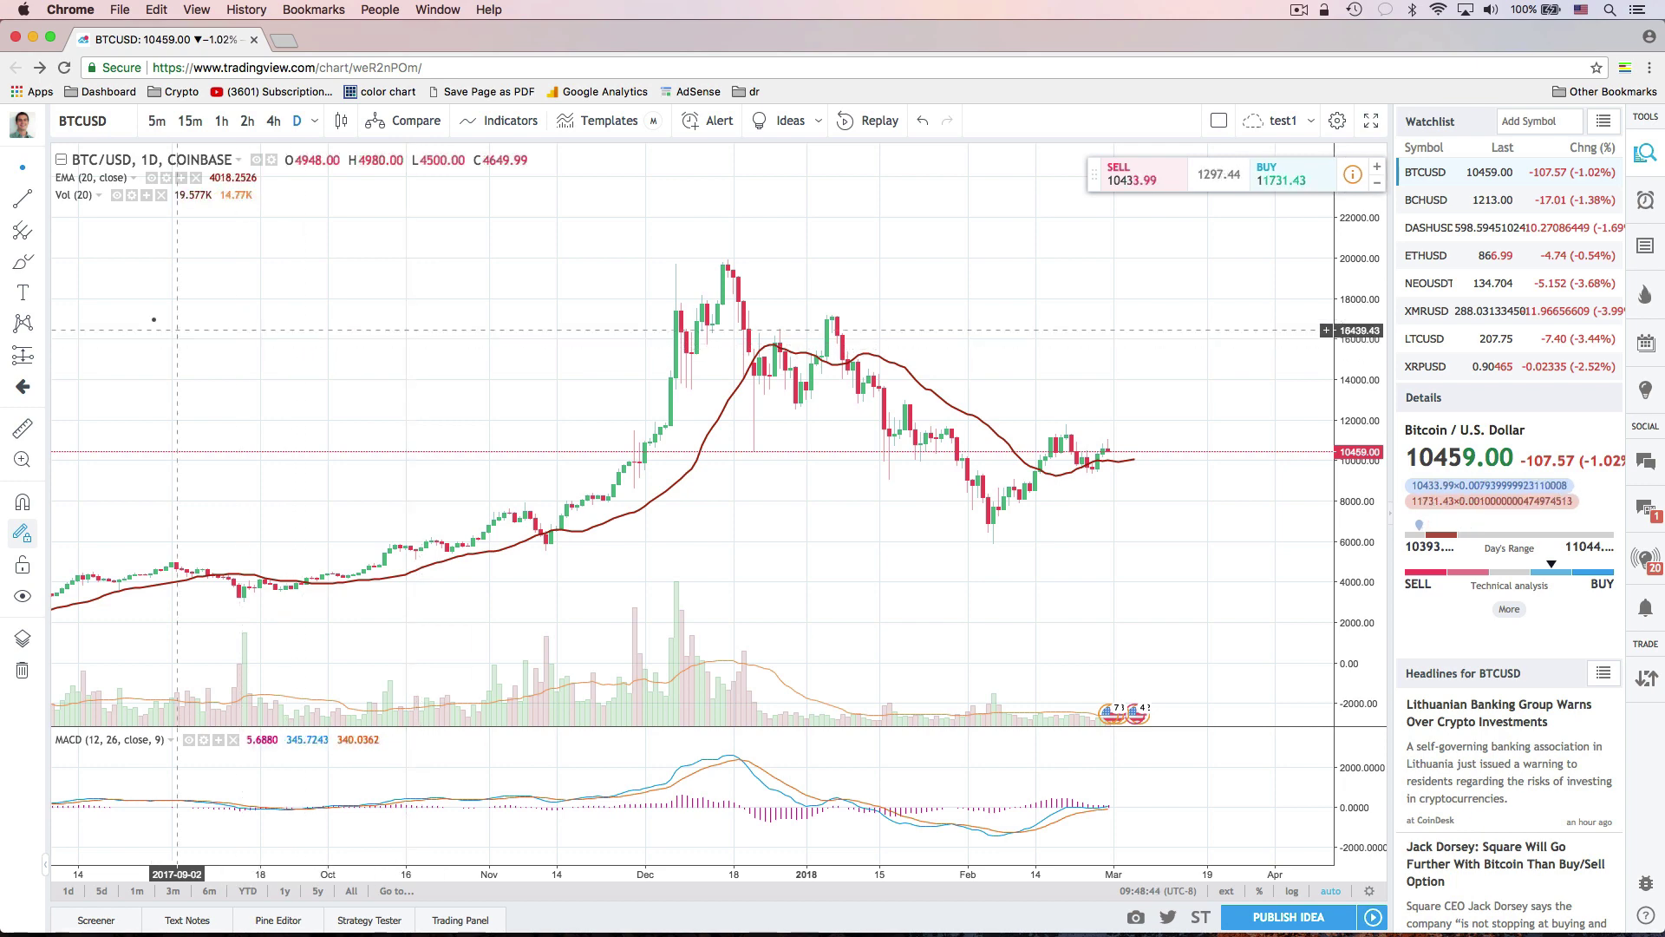
pyautogui.click(39, 202)
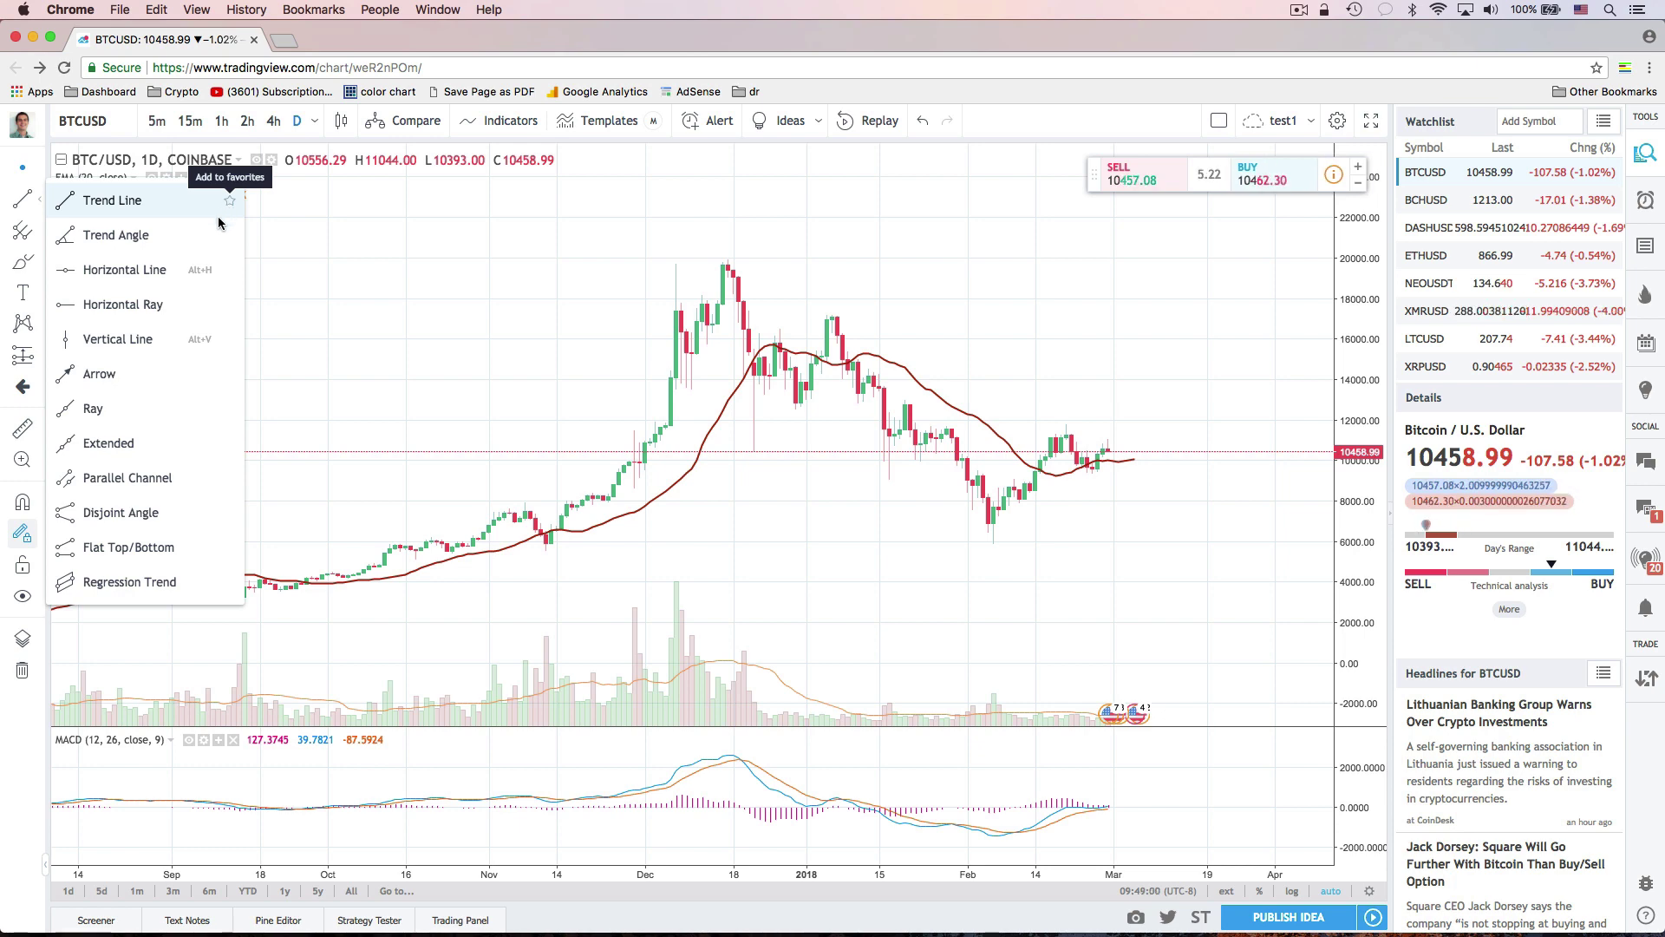
# Draw an extended trend line from the early-January high to the late-February high.
pyautogui.click(135, 444)
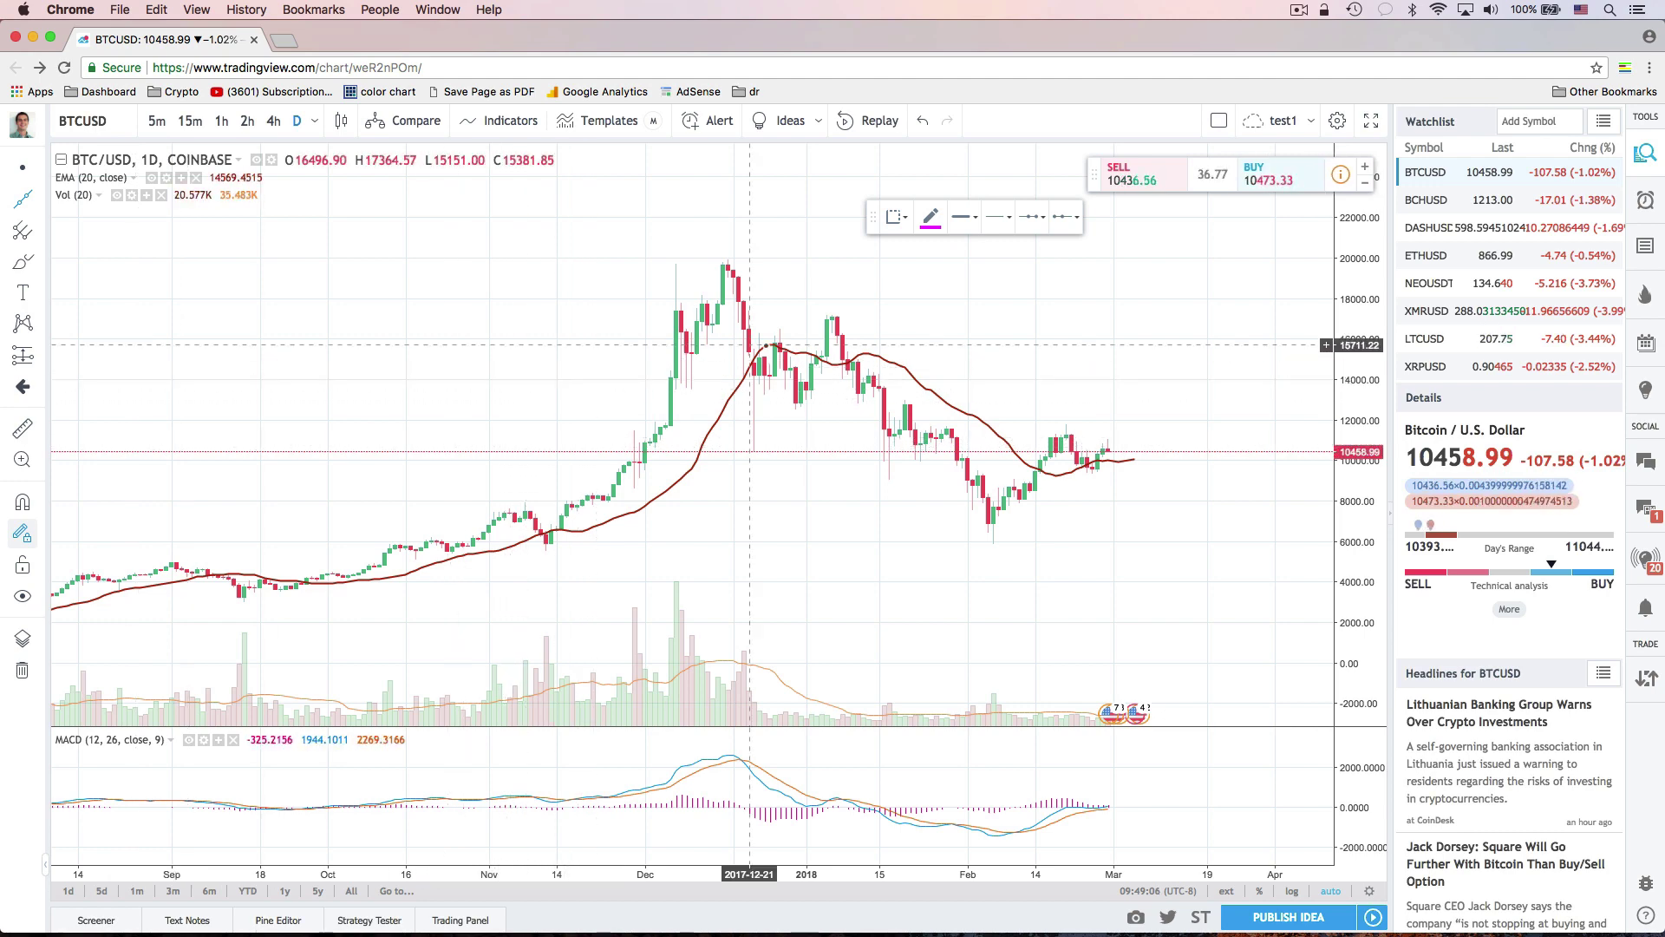
pyautogui.scroll(2, 854, 418)
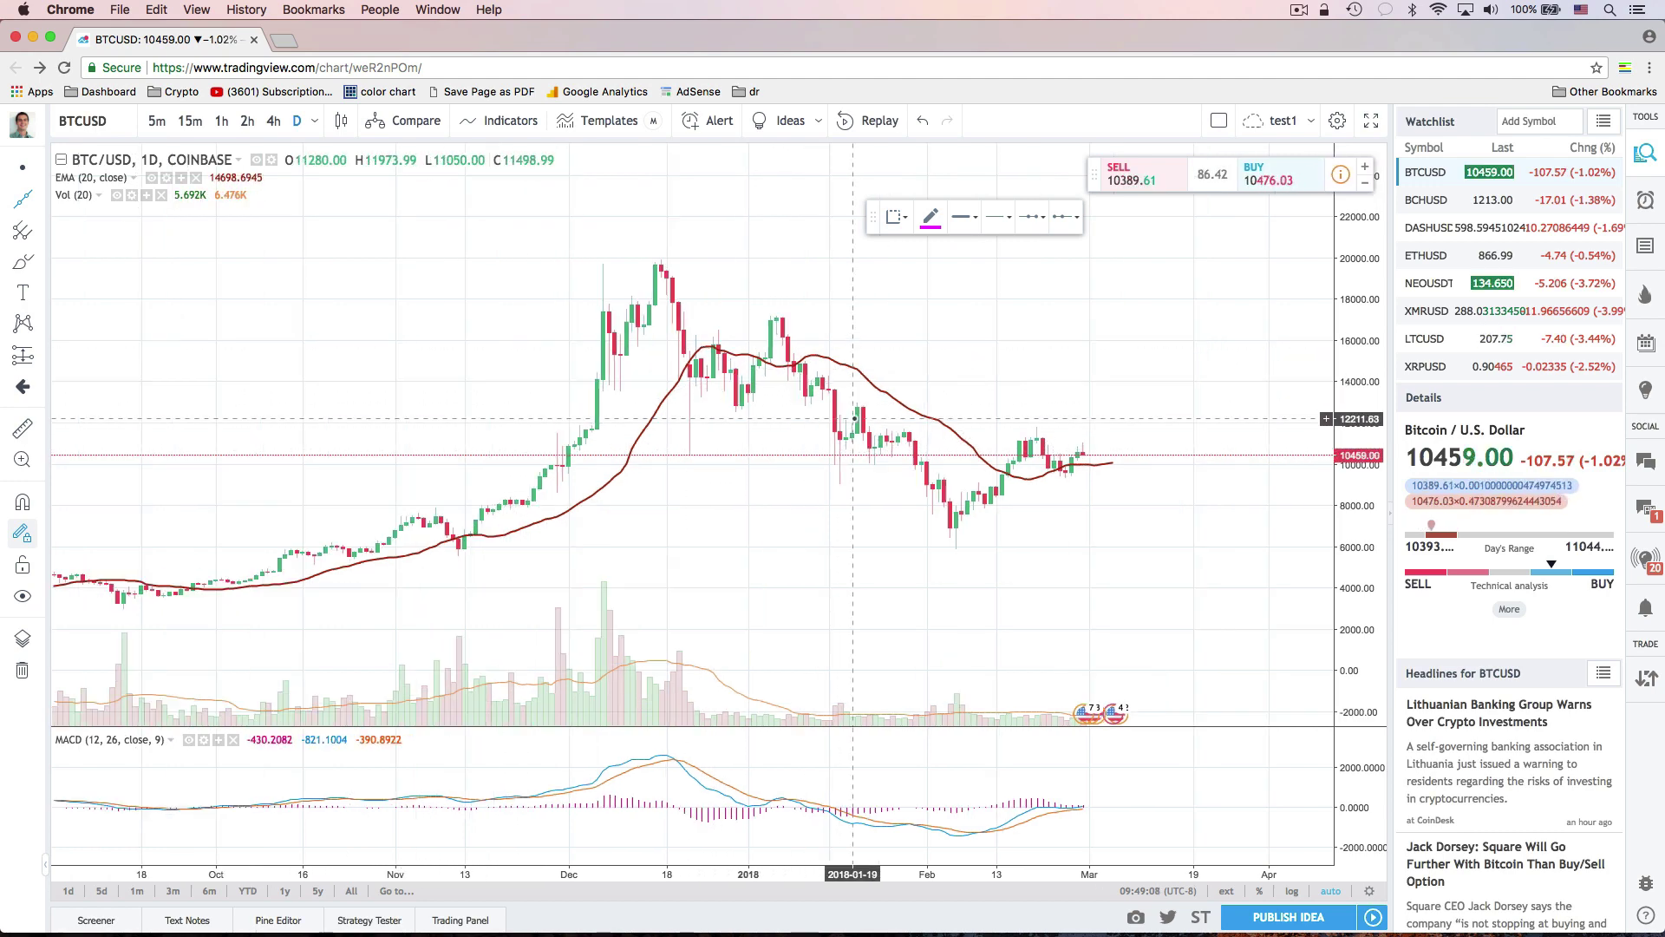
pyautogui.click(1038, 425)
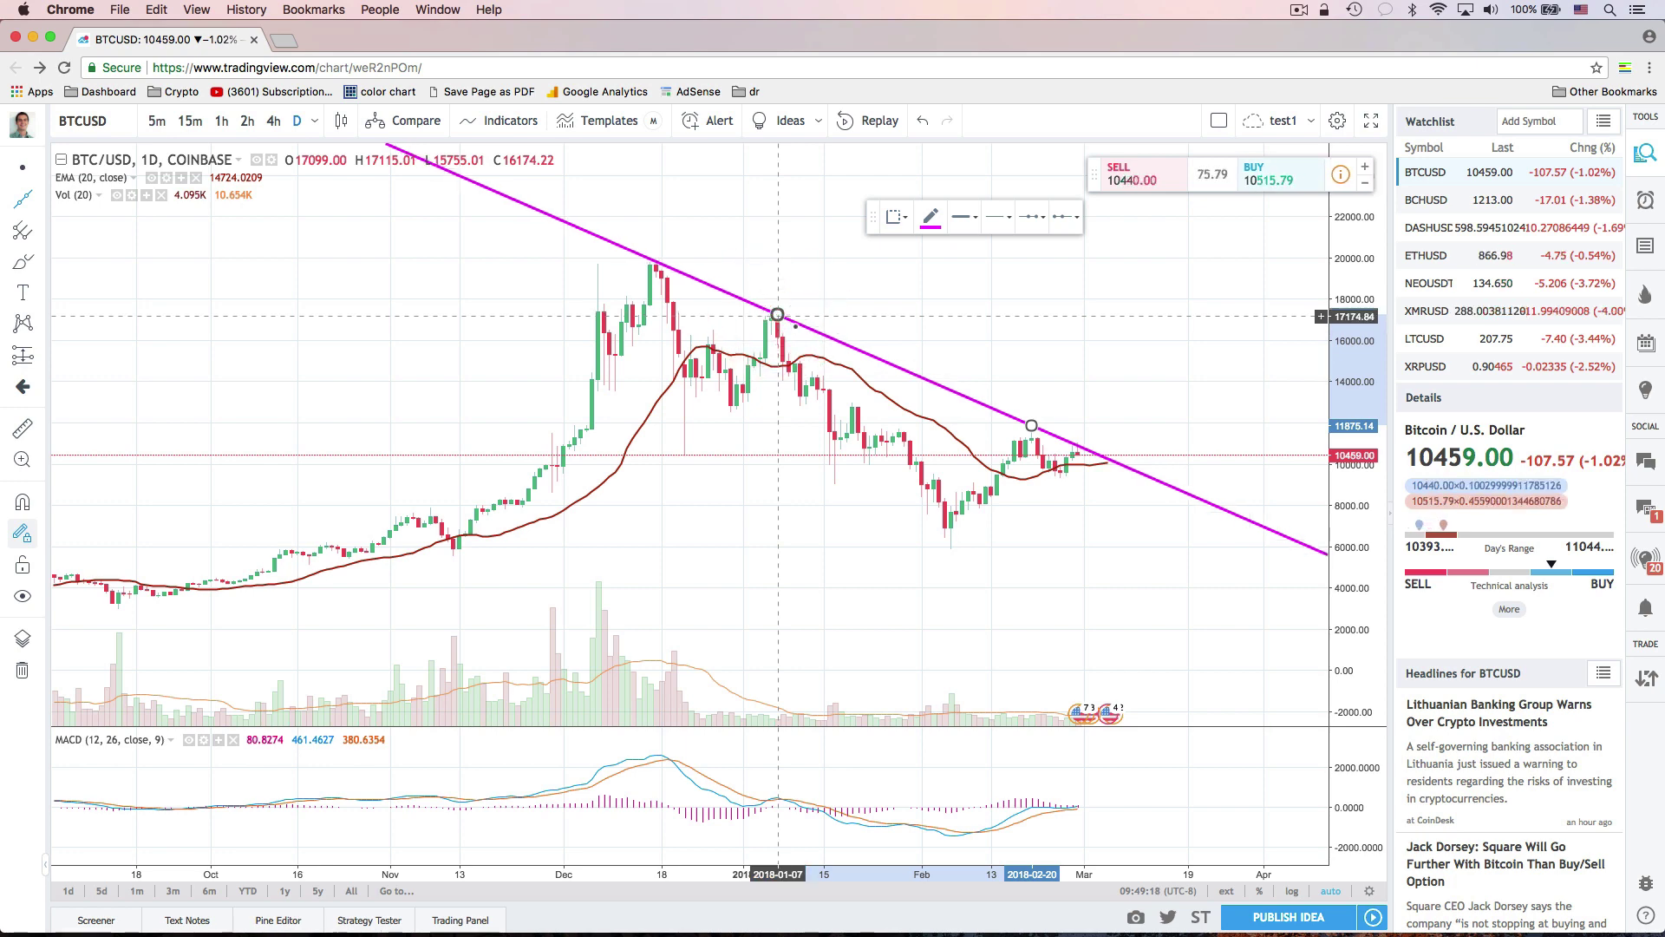
pyautogui.click(749, 512)
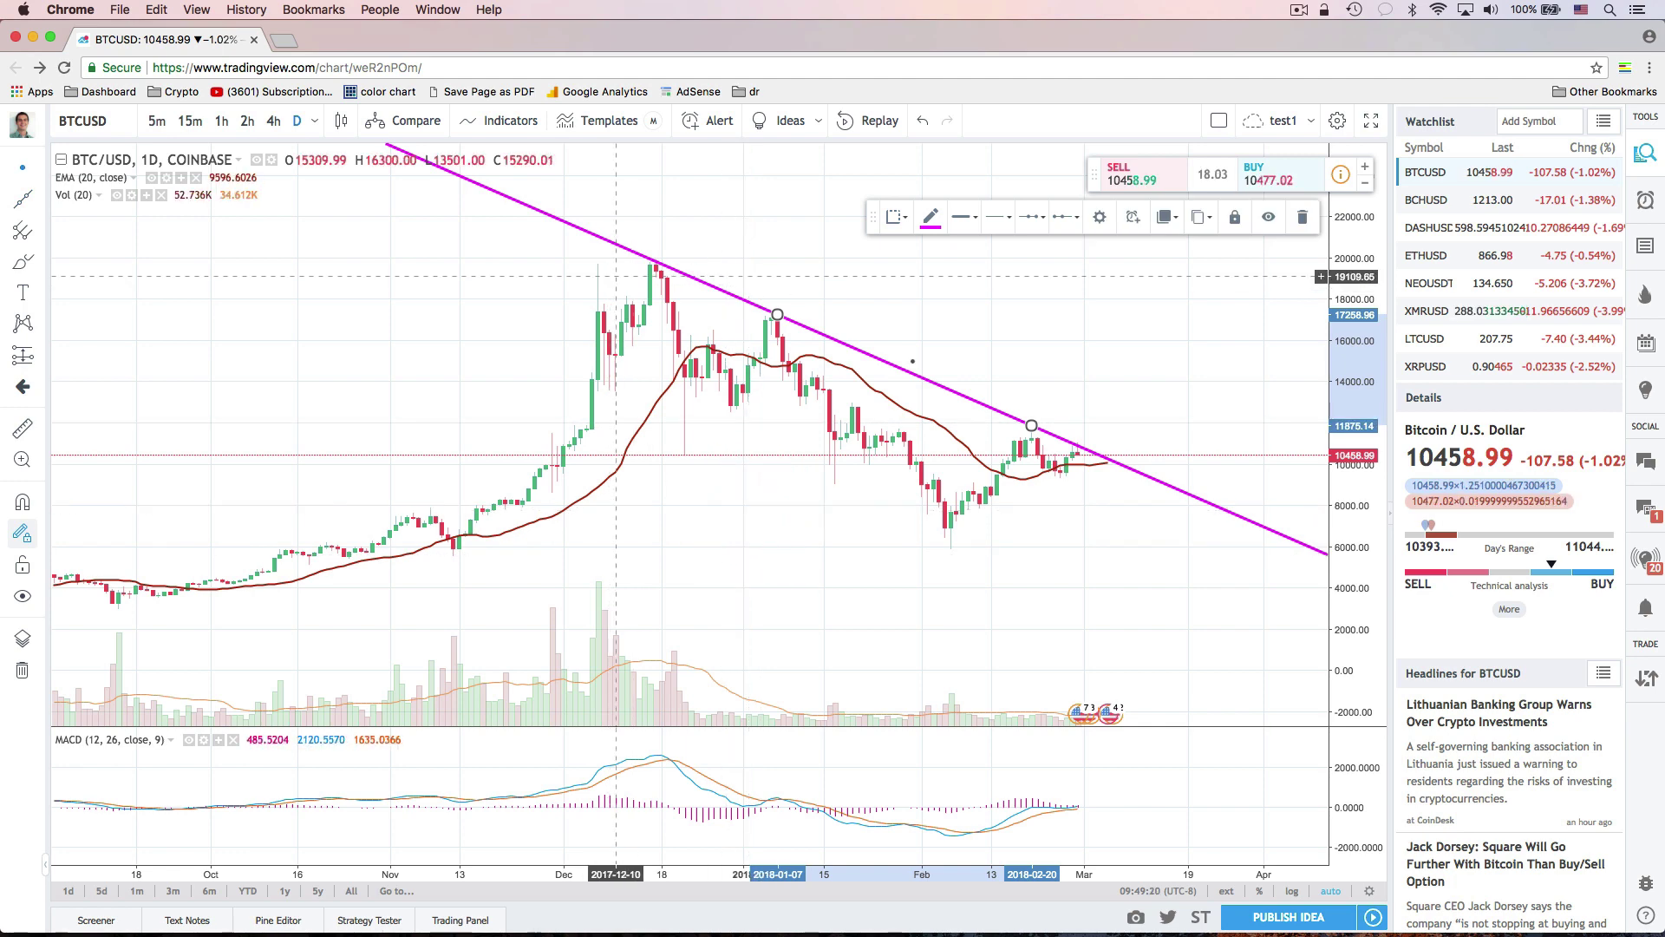
# Change the trend line's colour to red, leaving its width unchanged.
pyautogui.click(825, 338)
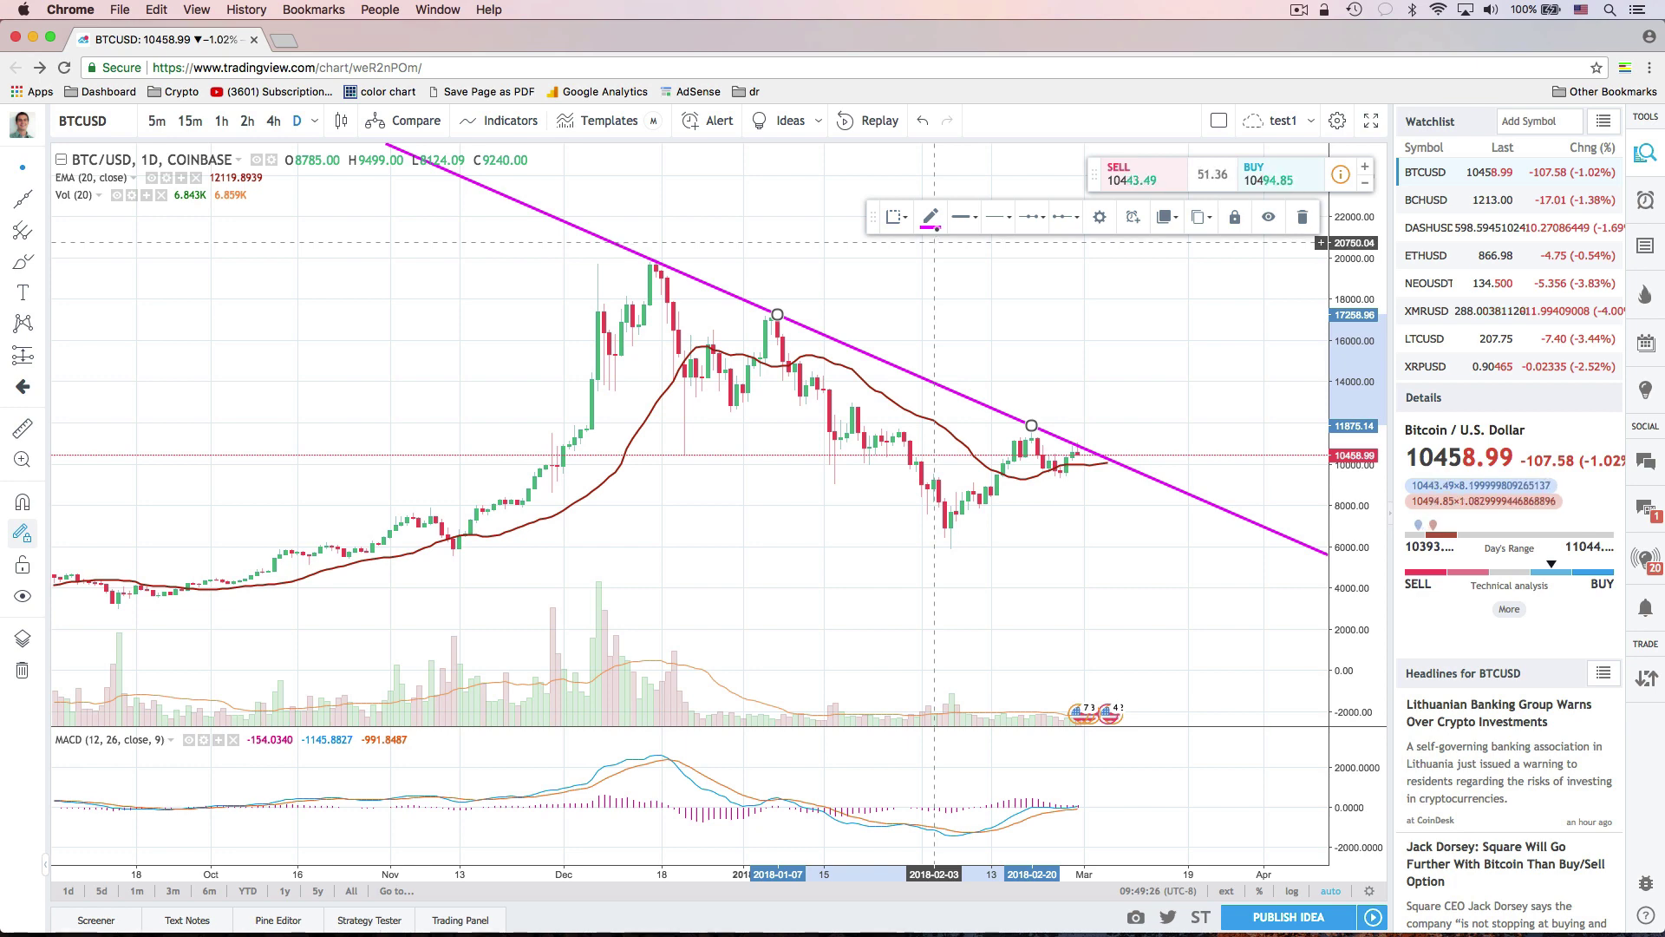
pyautogui.click(931, 218)
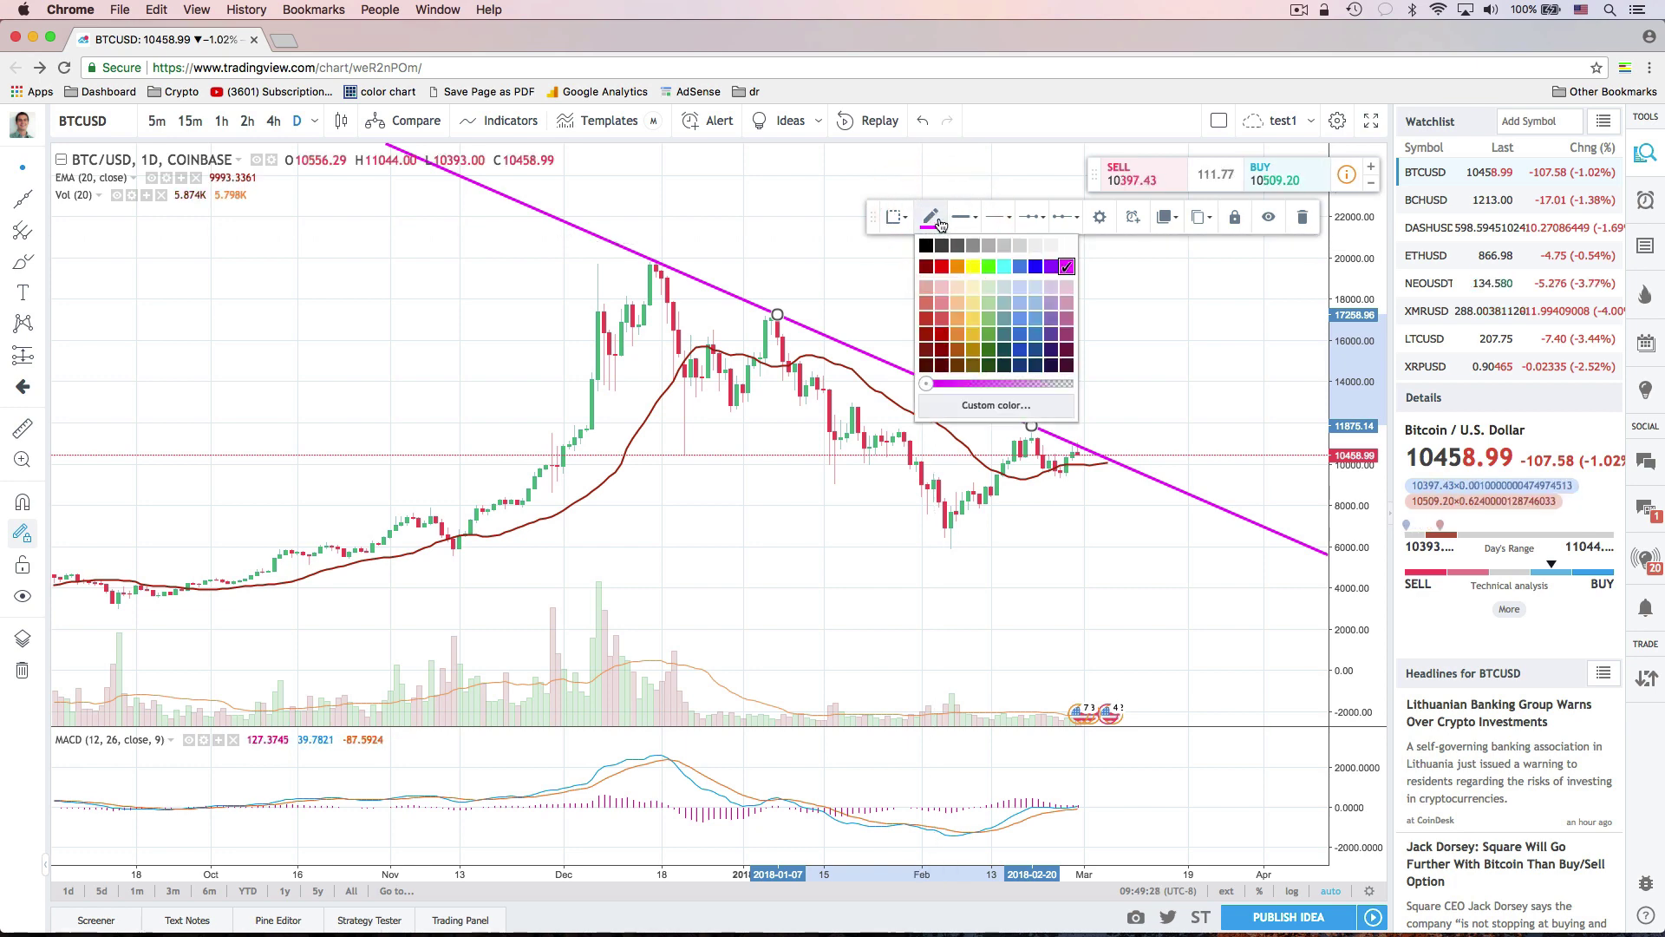
pyautogui.click(942, 266)
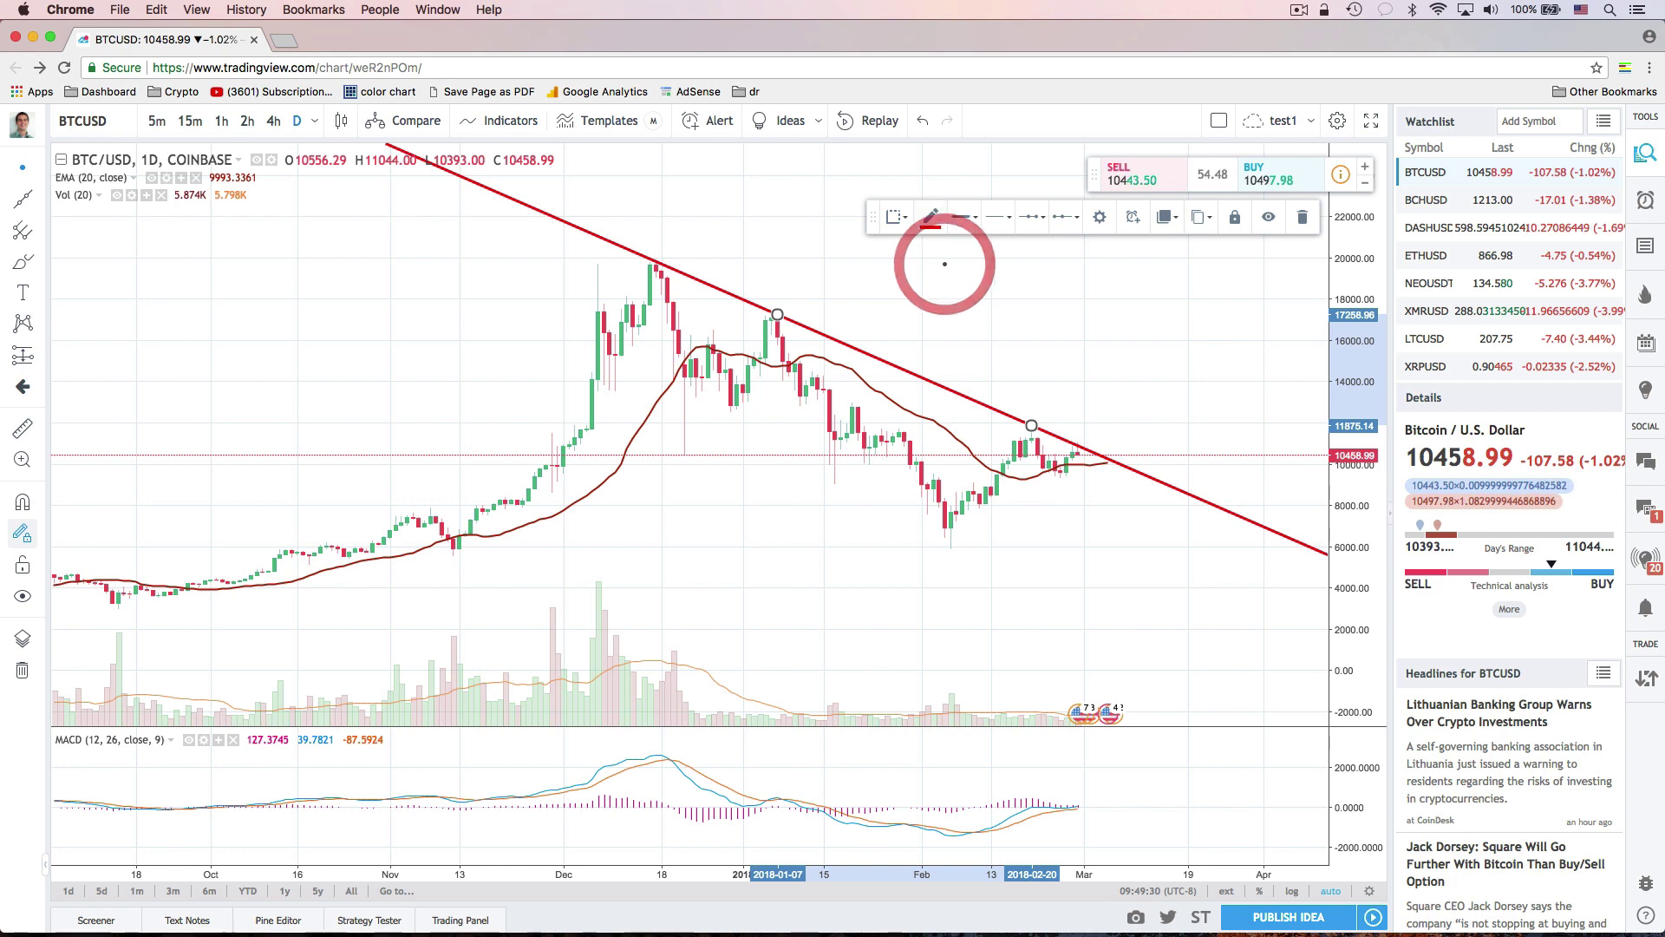
pyautogui.click(973, 222)
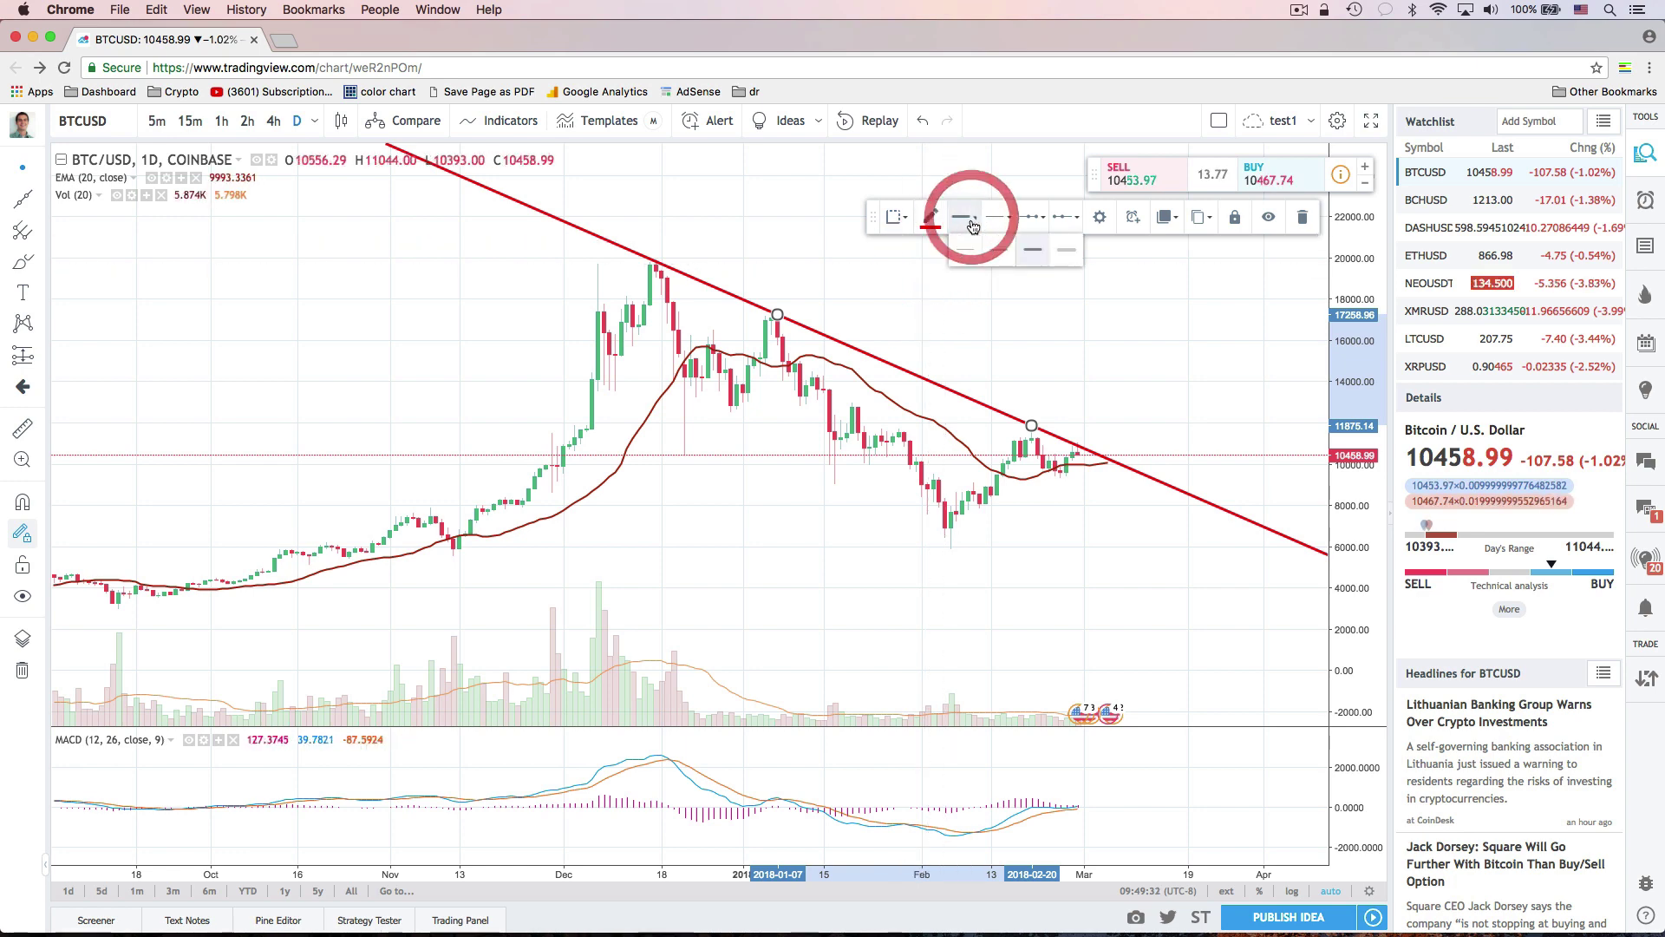
pyautogui.click(967, 217)
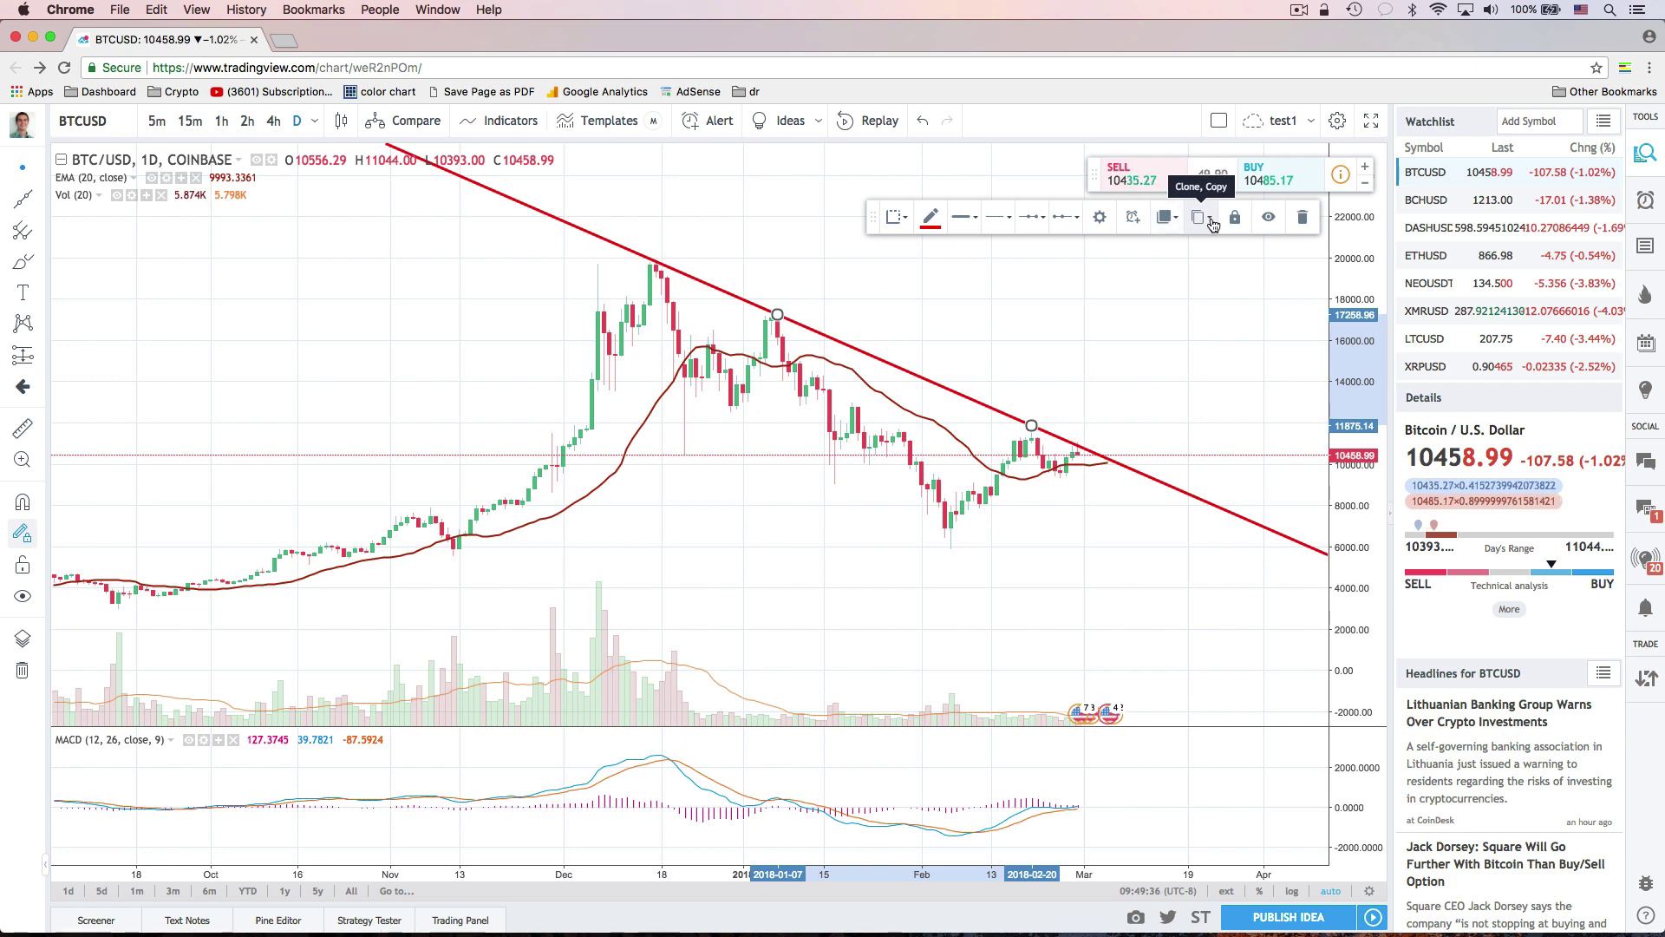
# Clone the red line and move the copy beneath the February lows to form a channel.
pyautogui.click(1210, 224)
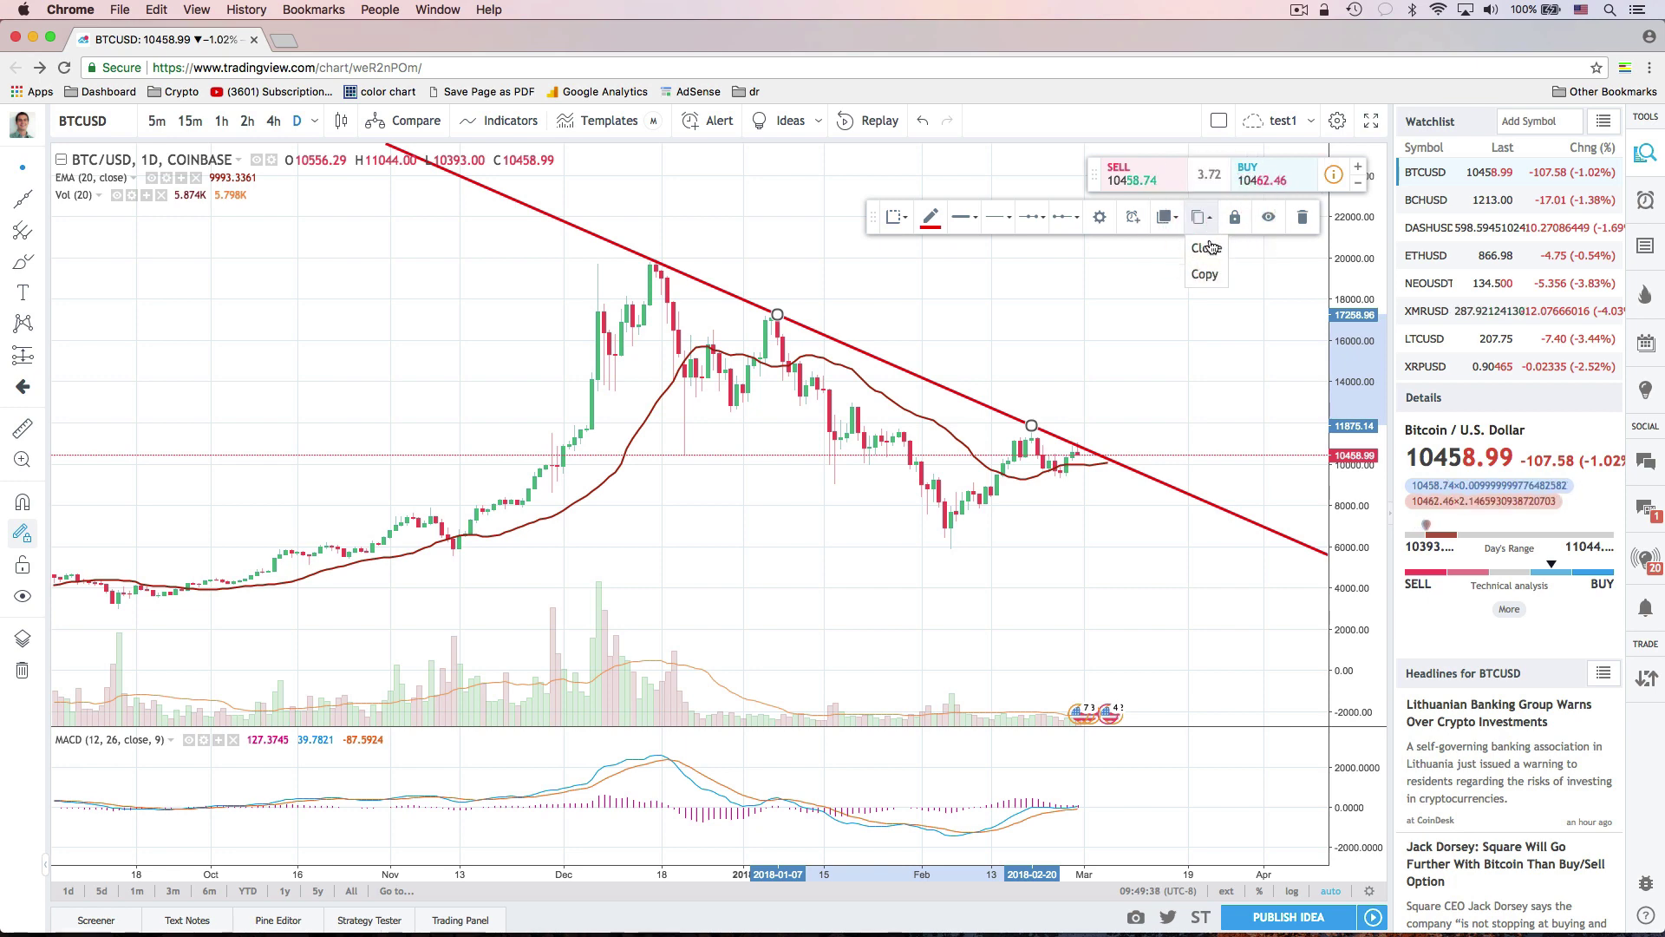
pyautogui.click(1210, 247)
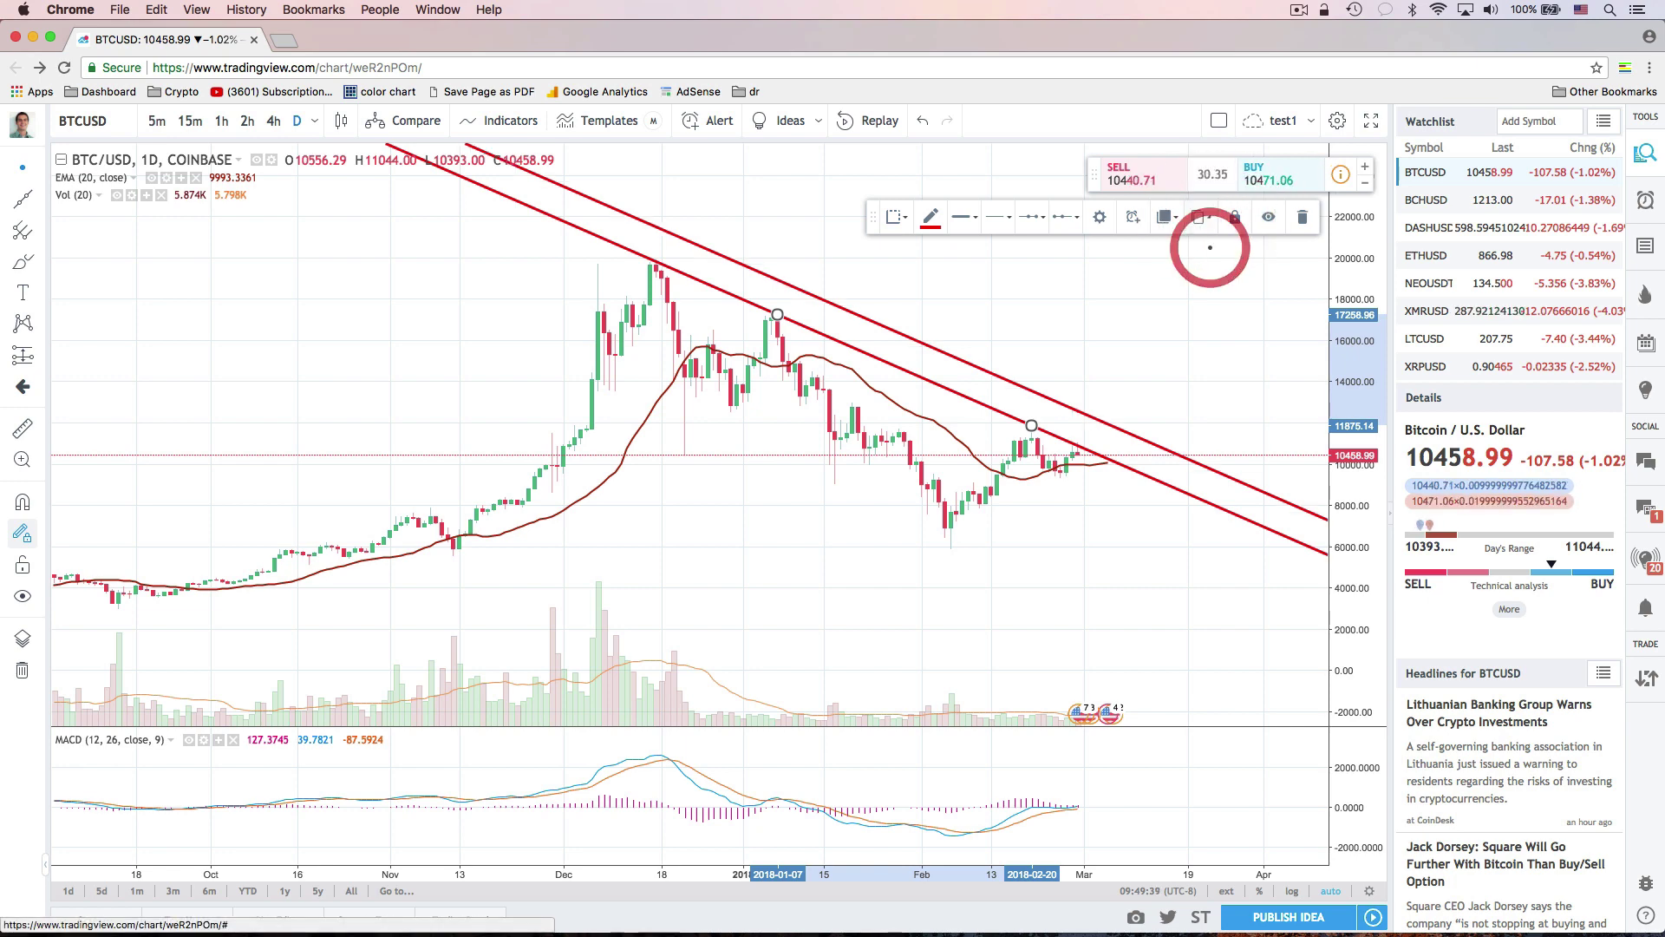
pyautogui.click(975, 368)
pyautogui.moveTo(975, 368); pyautogui.dragTo(876, 515)
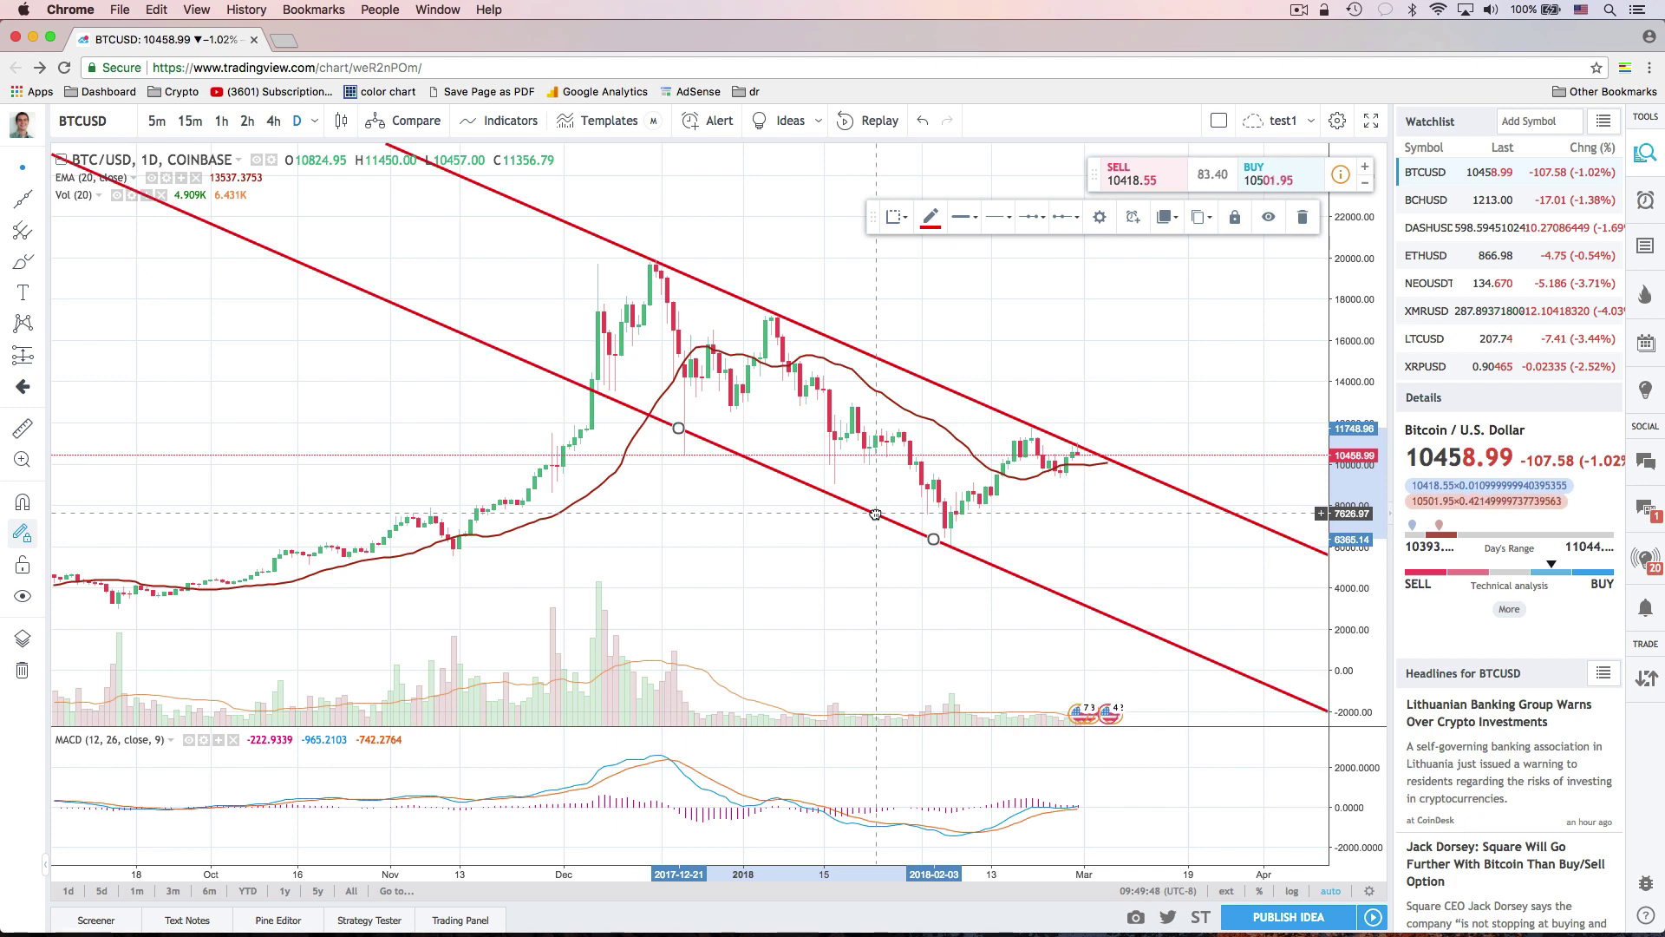
pyautogui.moveTo(876, 514); pyautogui.dragTo(876, 514)
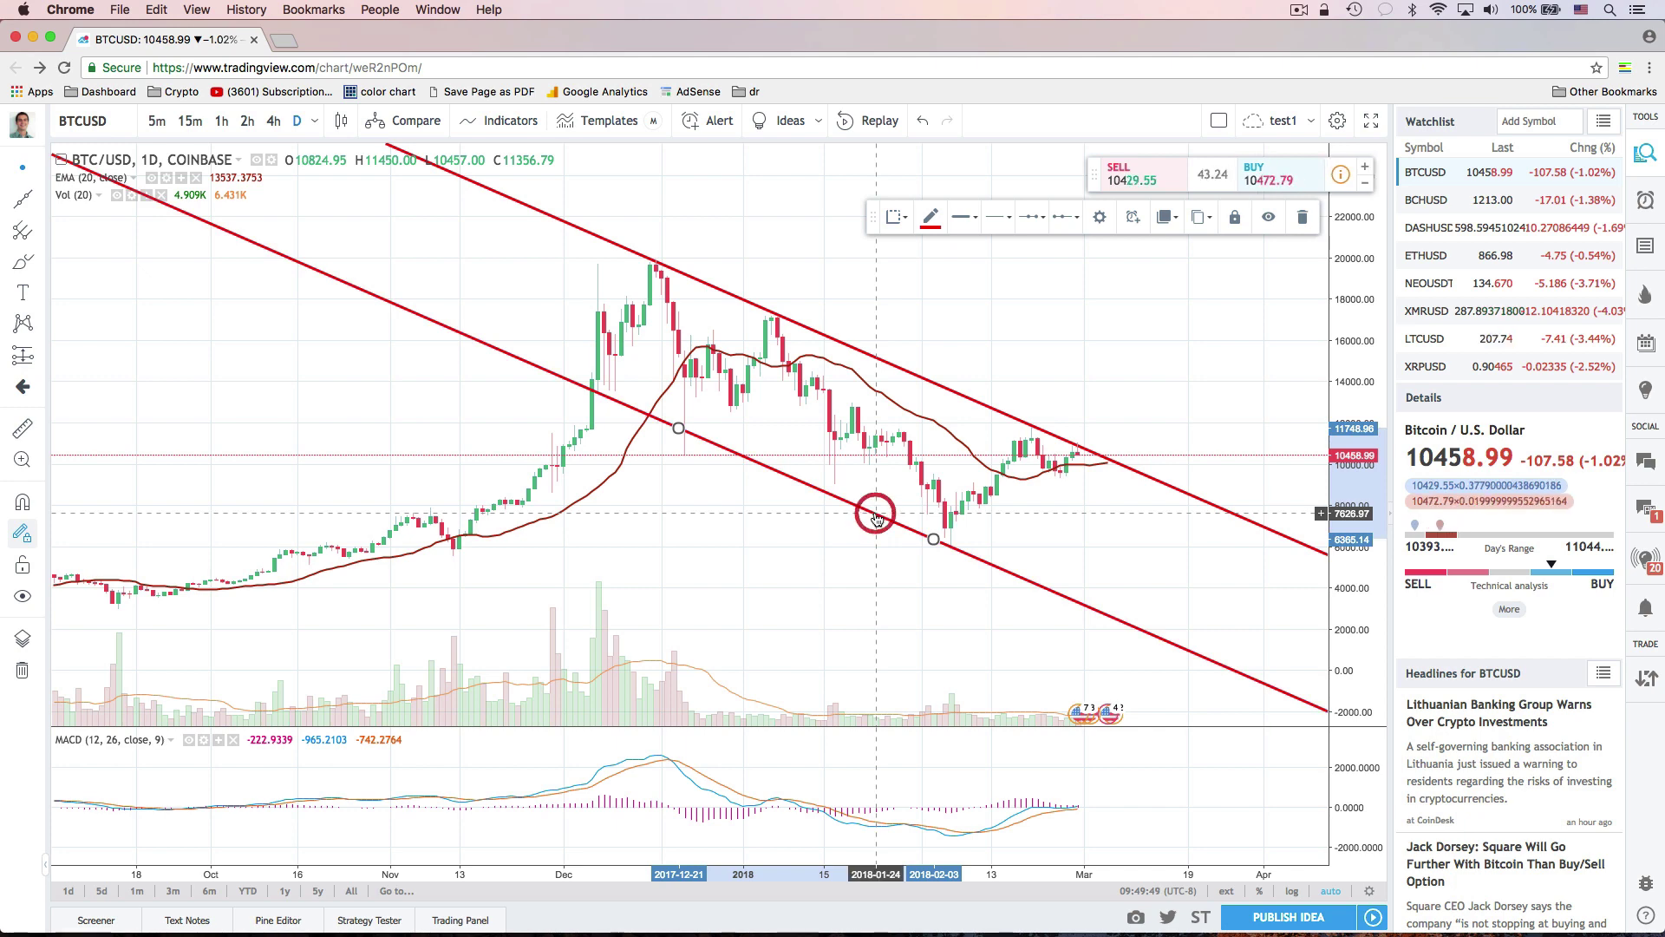
pyautogui.click(795, 525)
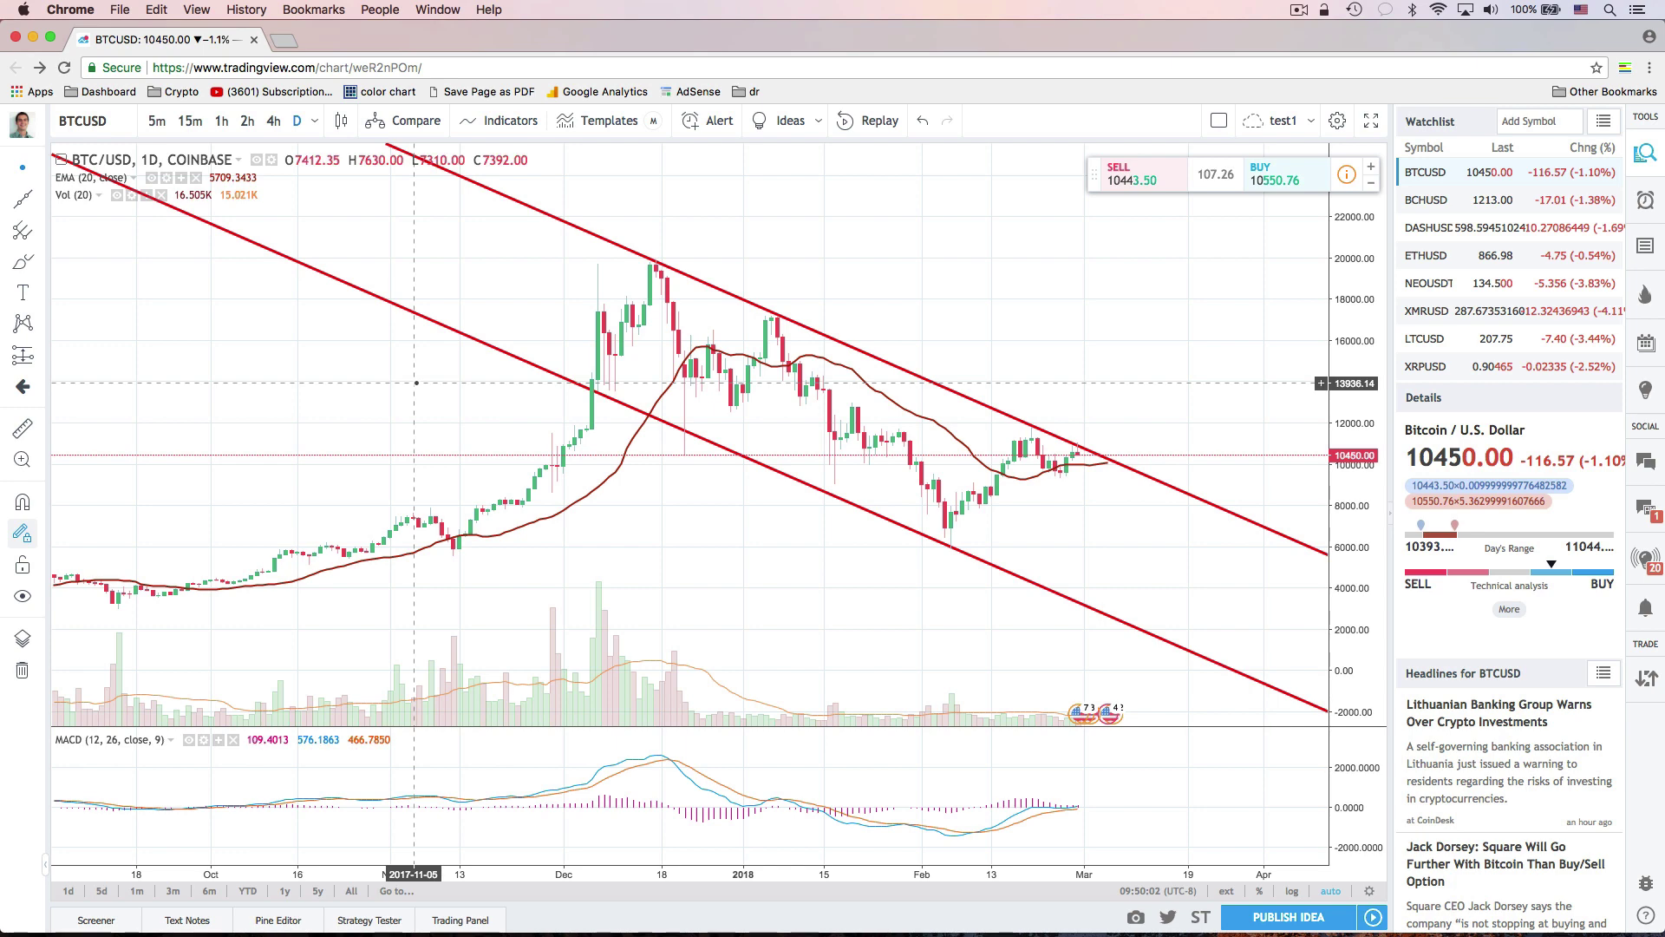
# Draw a Fib Retracement from the 5513.09 November low to the 19868.07 December high.
pyautogui.click(40, 235)
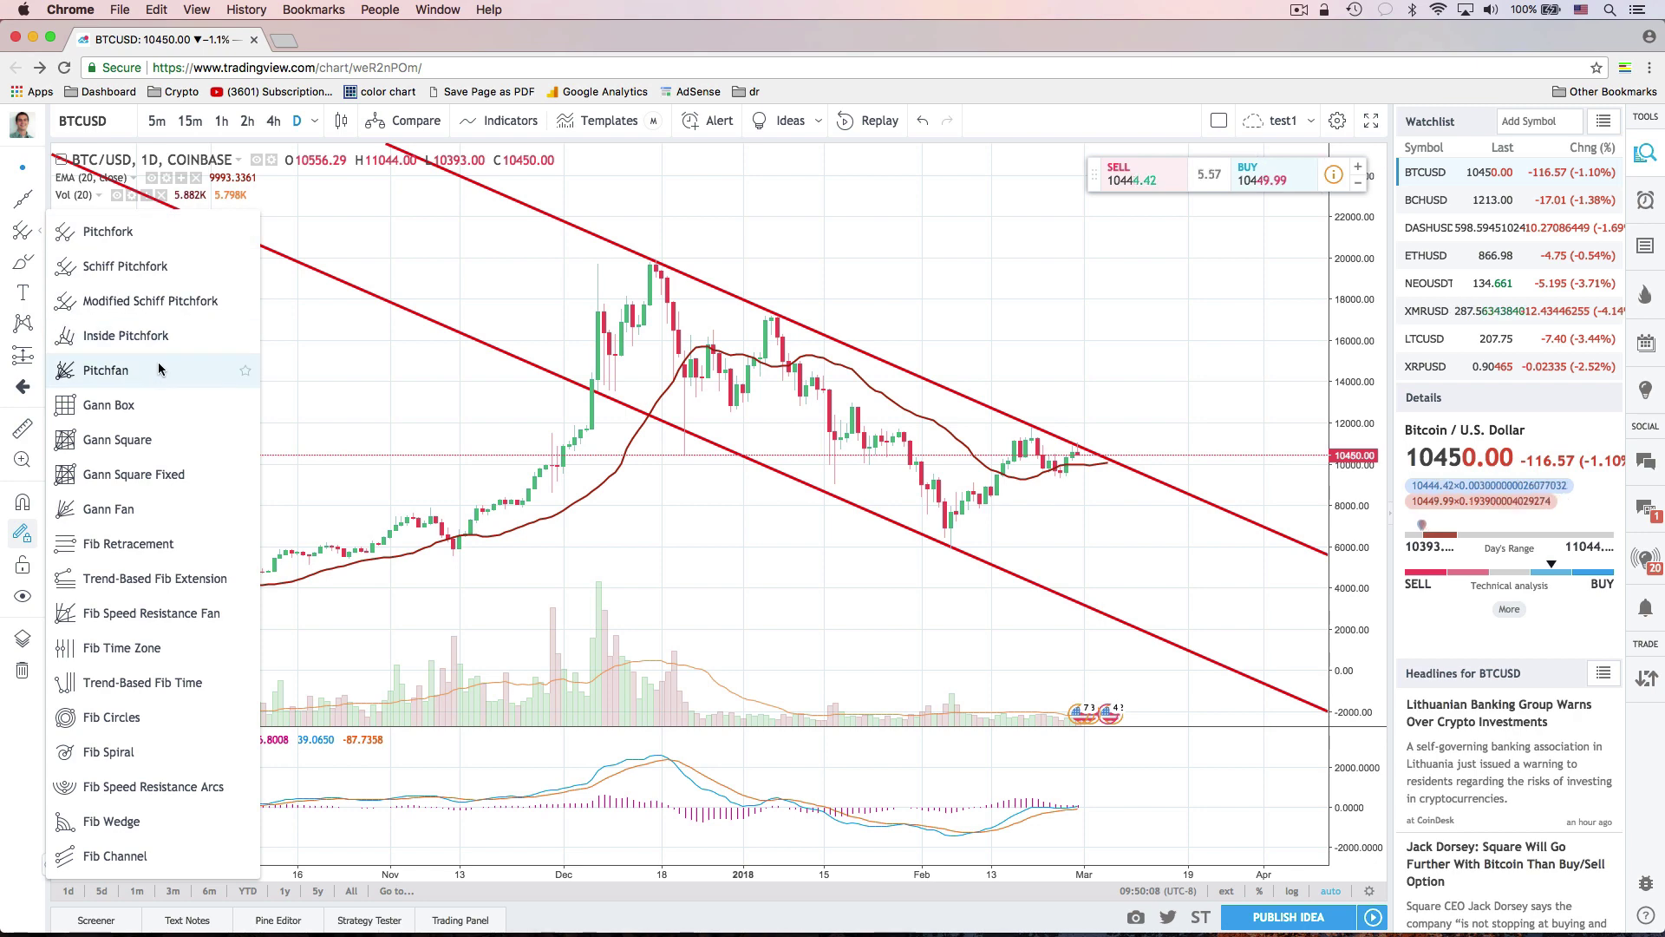
pyautogui.click(147, 544)
pyautogui.scroll(2, 434, 499)
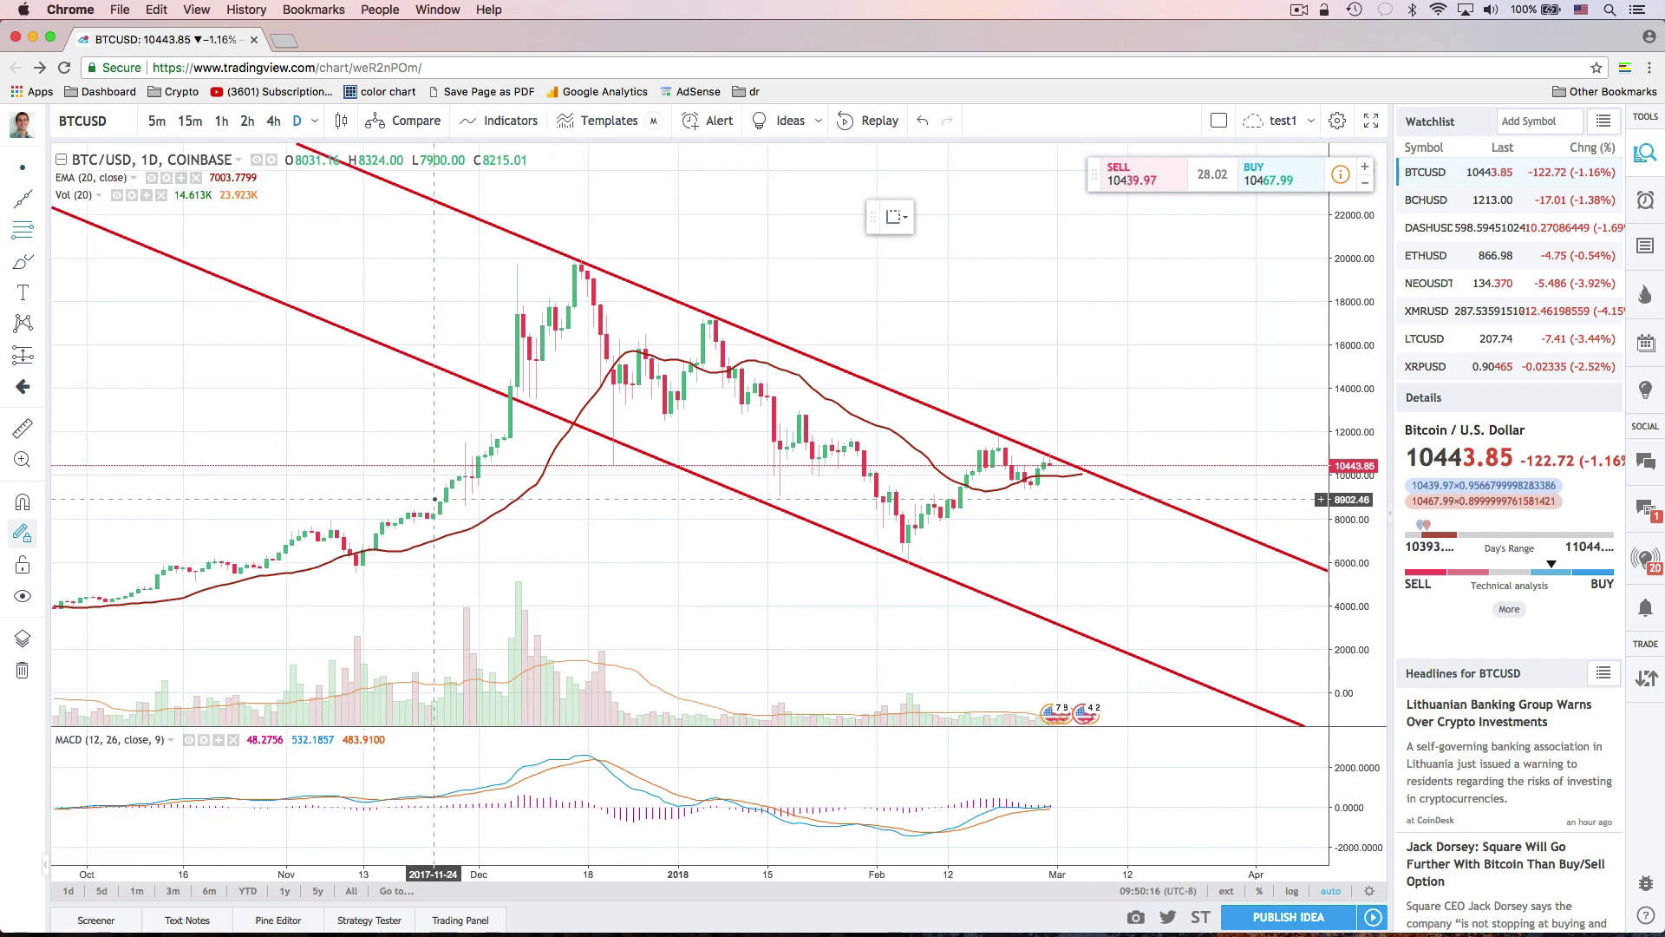
pyautogui.click(357, 573)
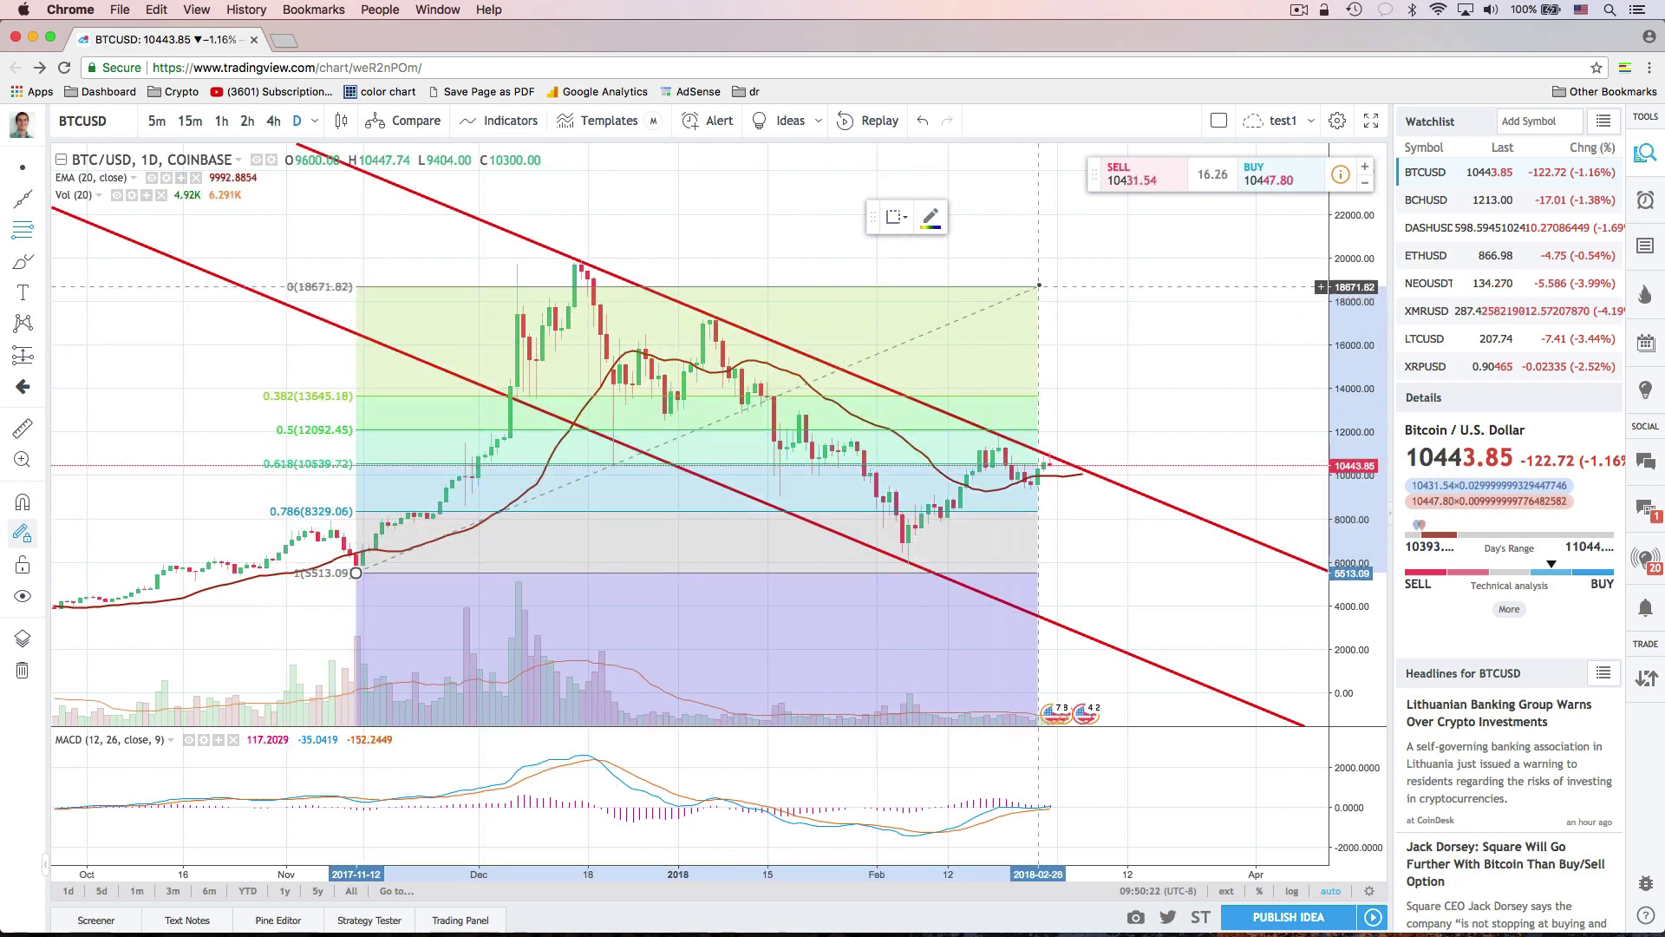
pyautogui.moveTo(1089, 263); pyautogui.dragTo(1094, 260)
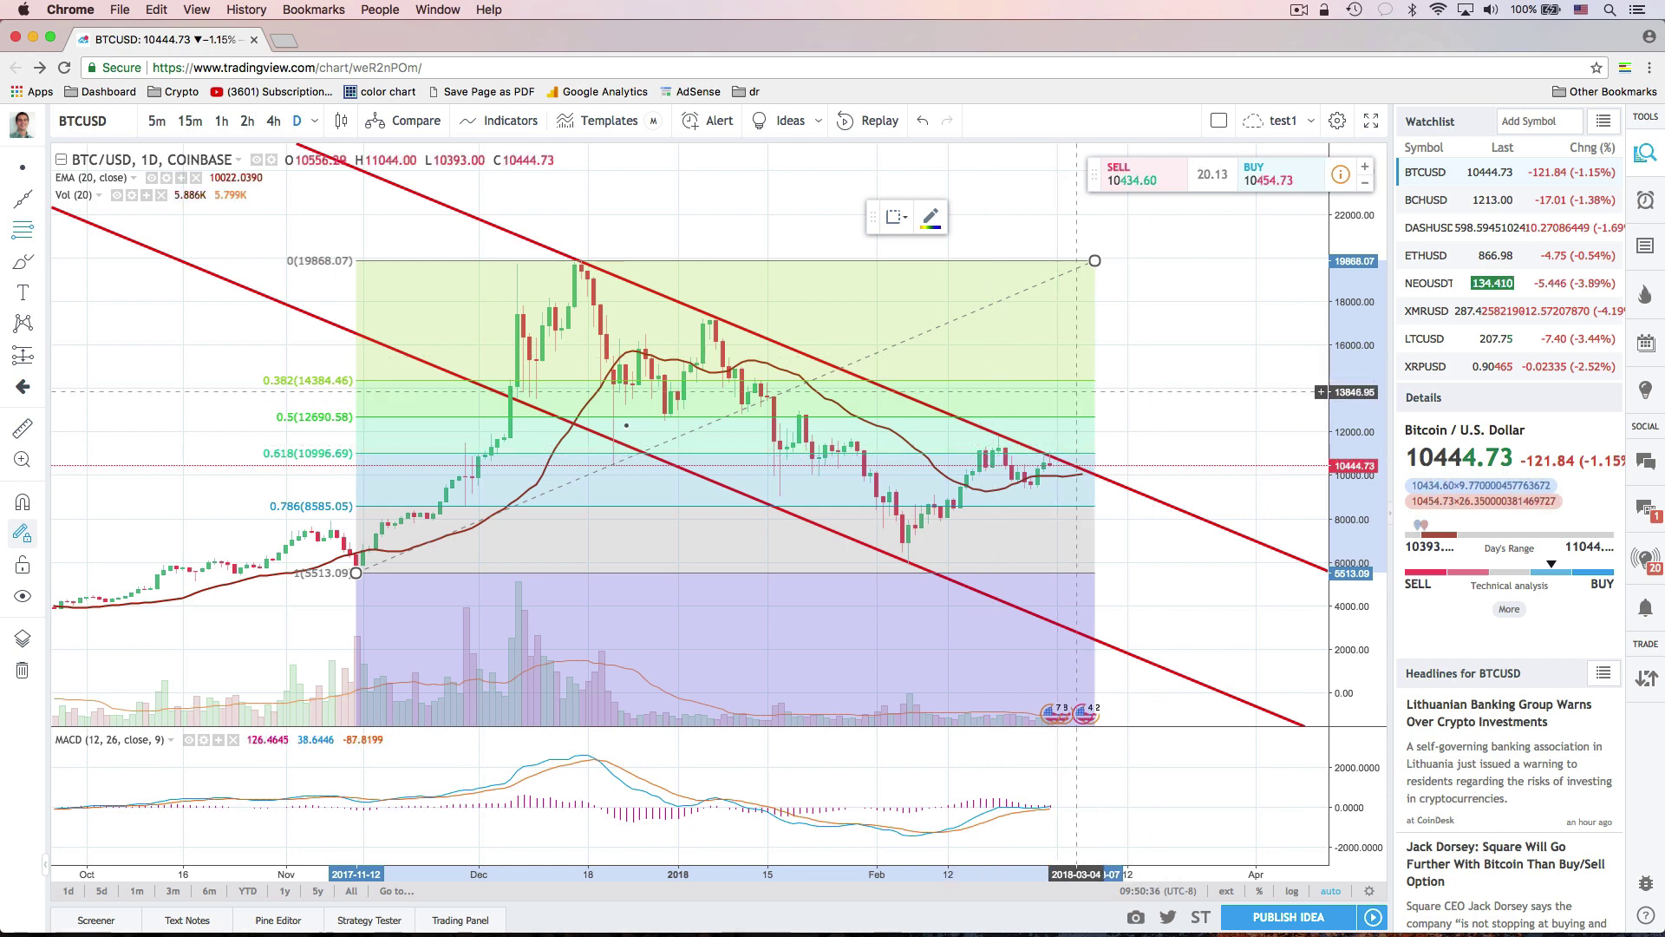
pyautogui.click(40, 233)
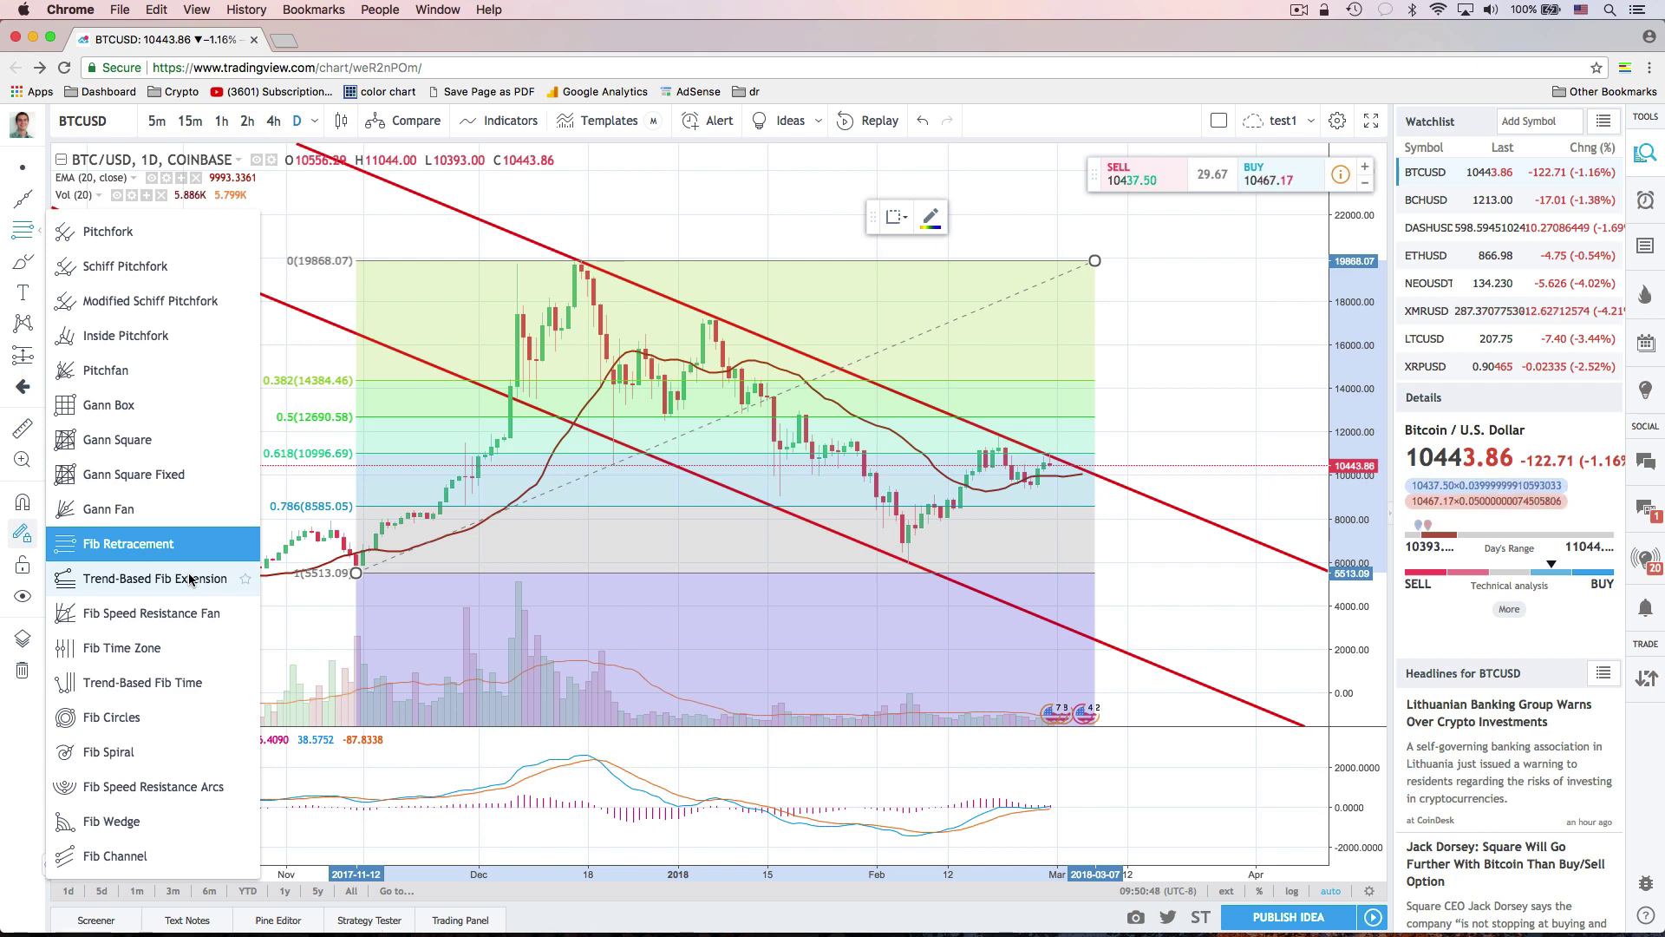
# Draw a black freehand Brush stroke curving over the November–December rally.
pyautogui.click(35, 264)
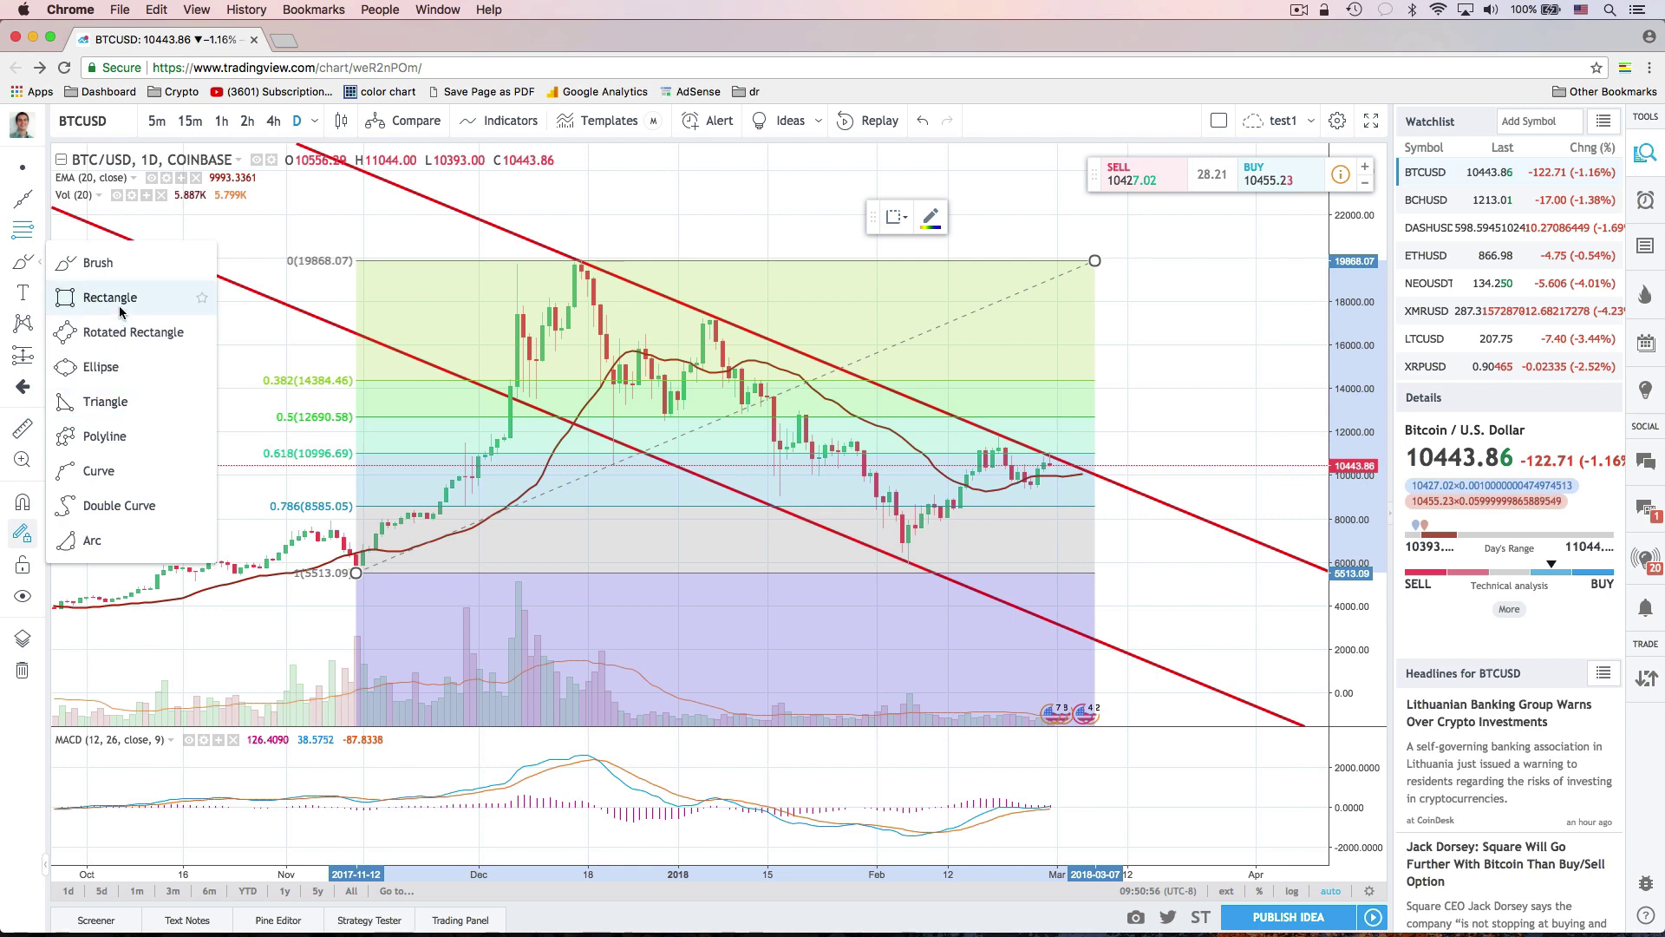
pyautogui.click(97, 267)
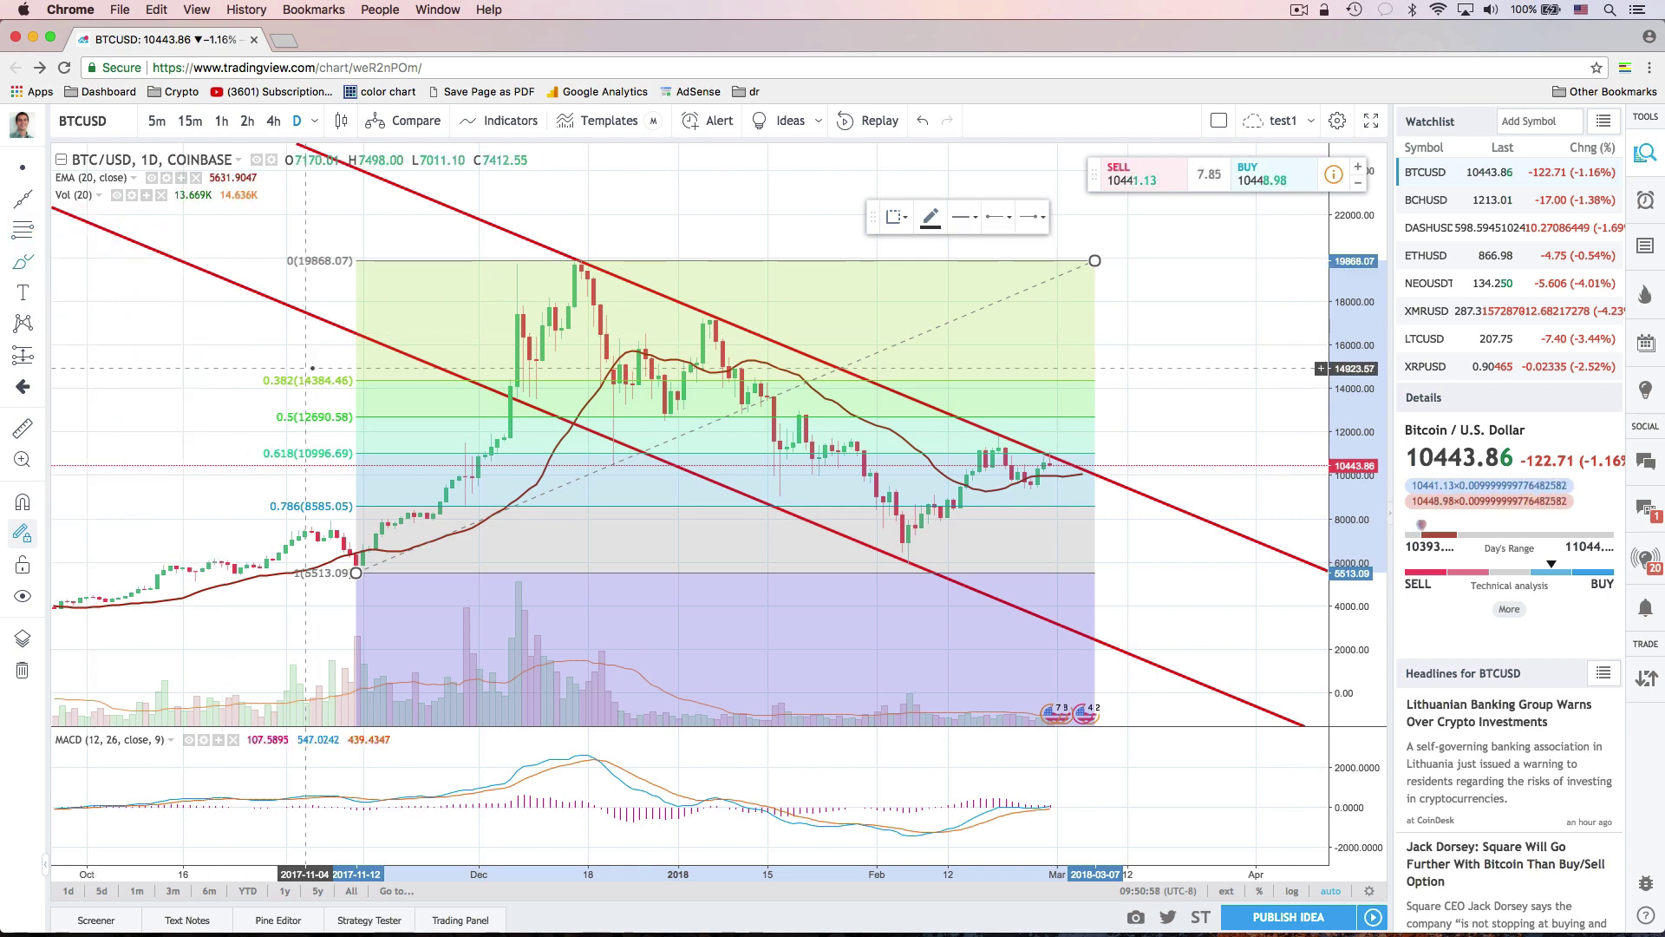
pyautogui.moveTo(318, 356); pyautogui.dragTo(433, 440)
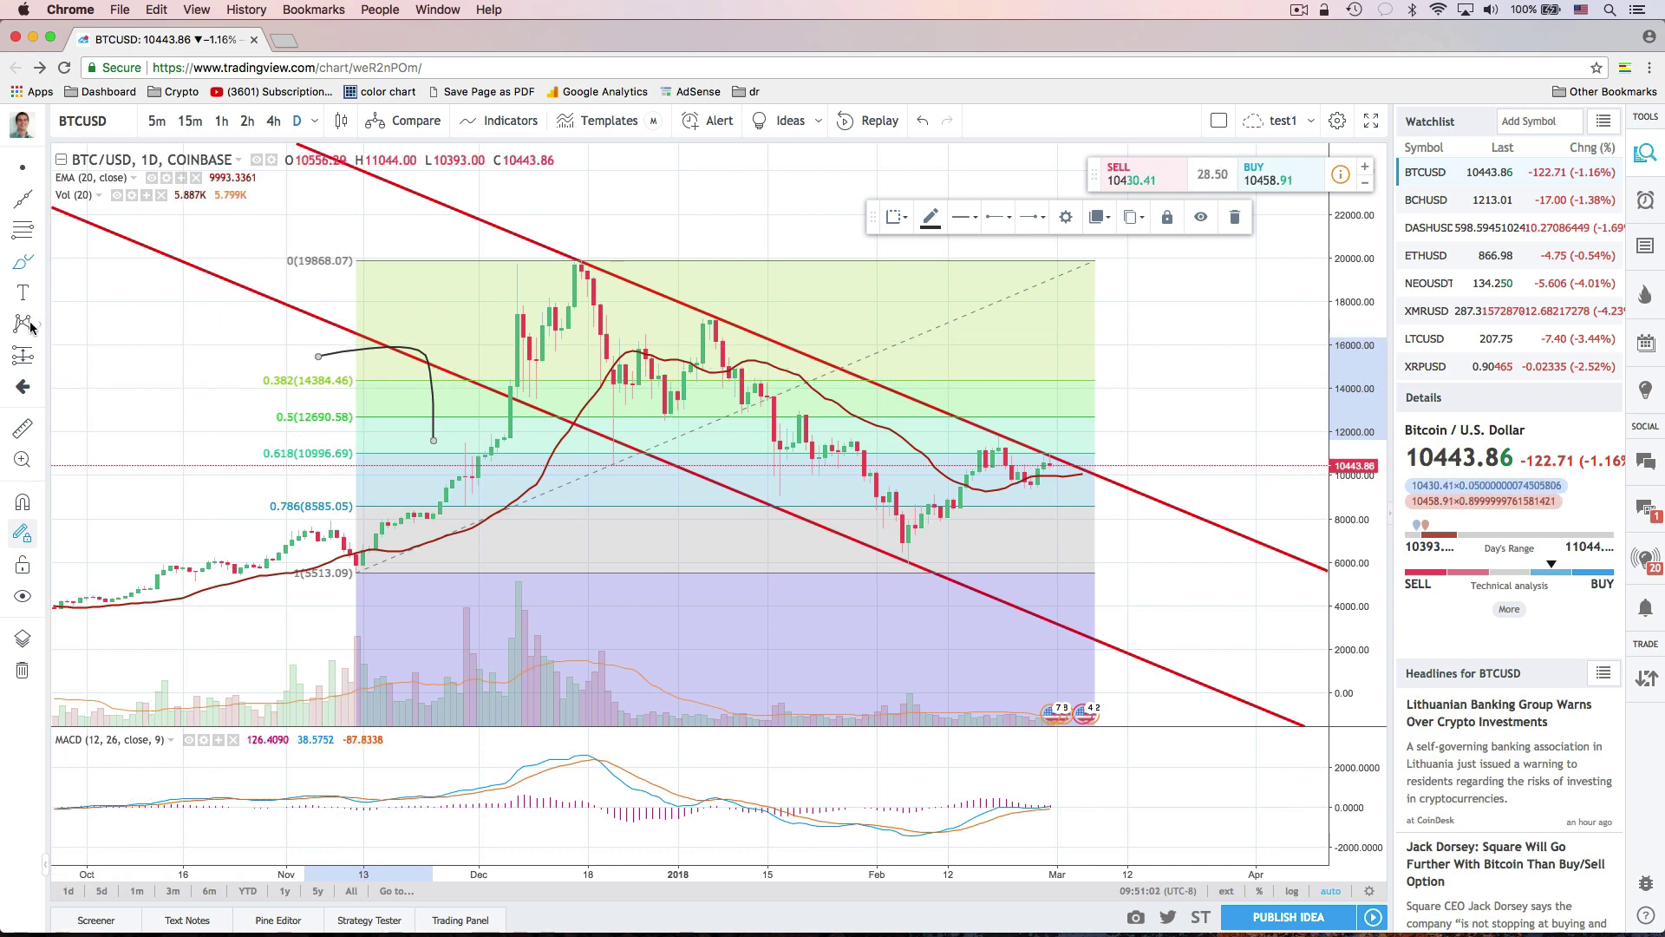
pyautogui.click(36, 326)
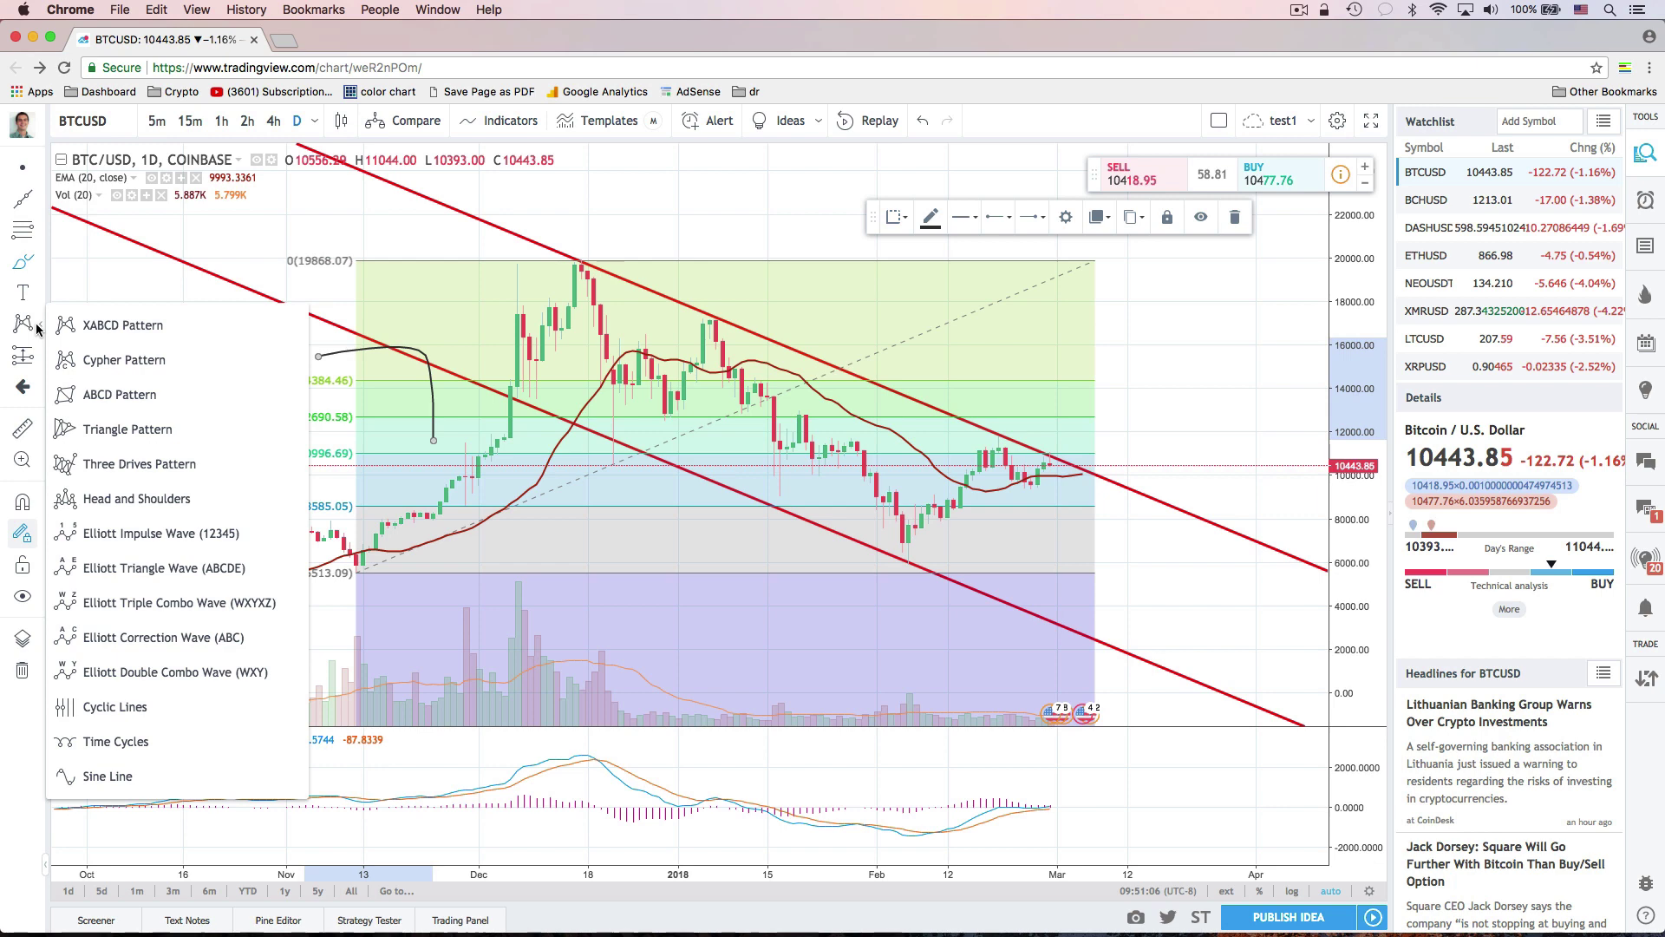
# Mark an Elliott impulse wave (0)–(5) from the November low to the December peak.
pyautogui.click(175, 533)
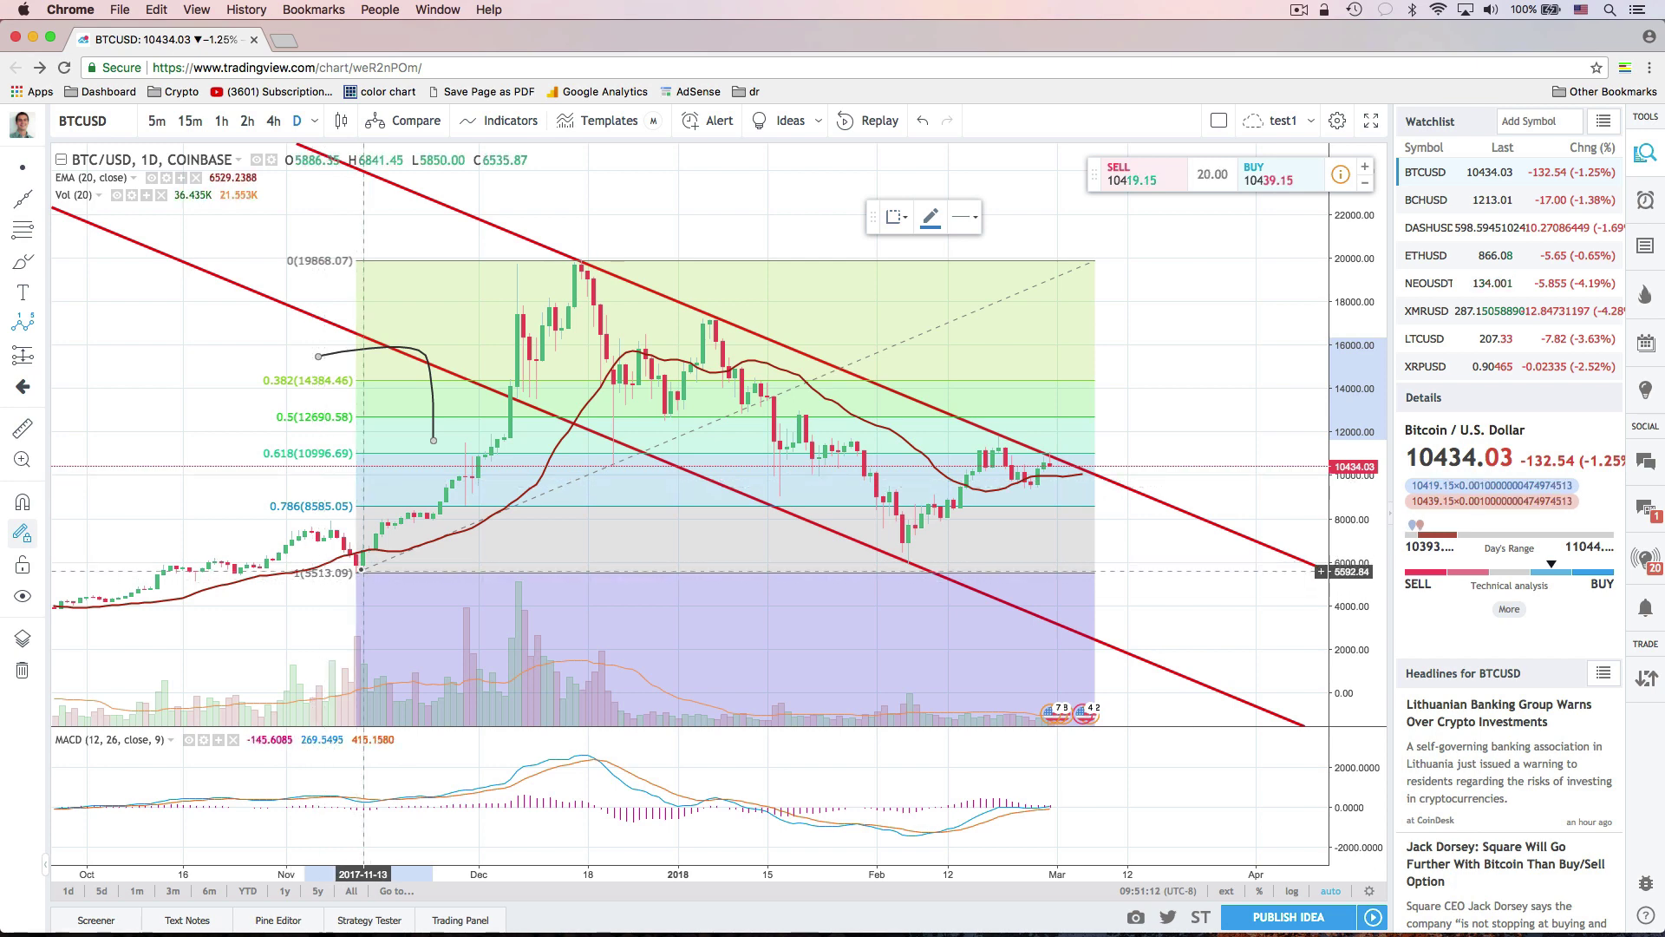
pyautogui.click(362, 568)
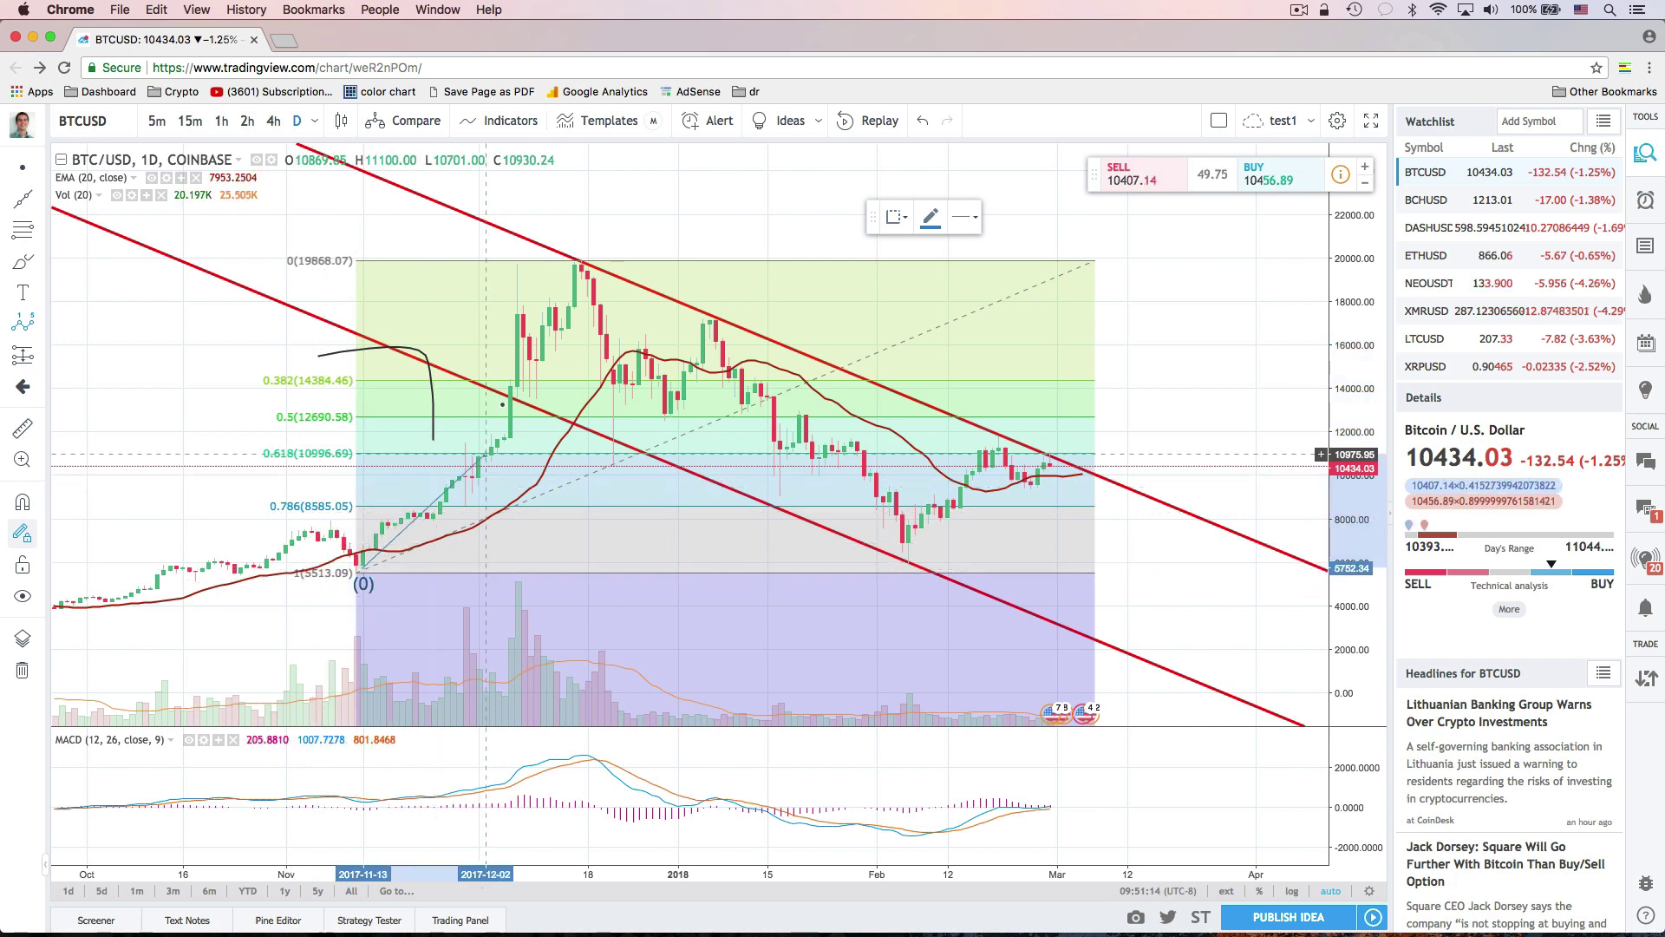
pyautogui.click(518, 306)
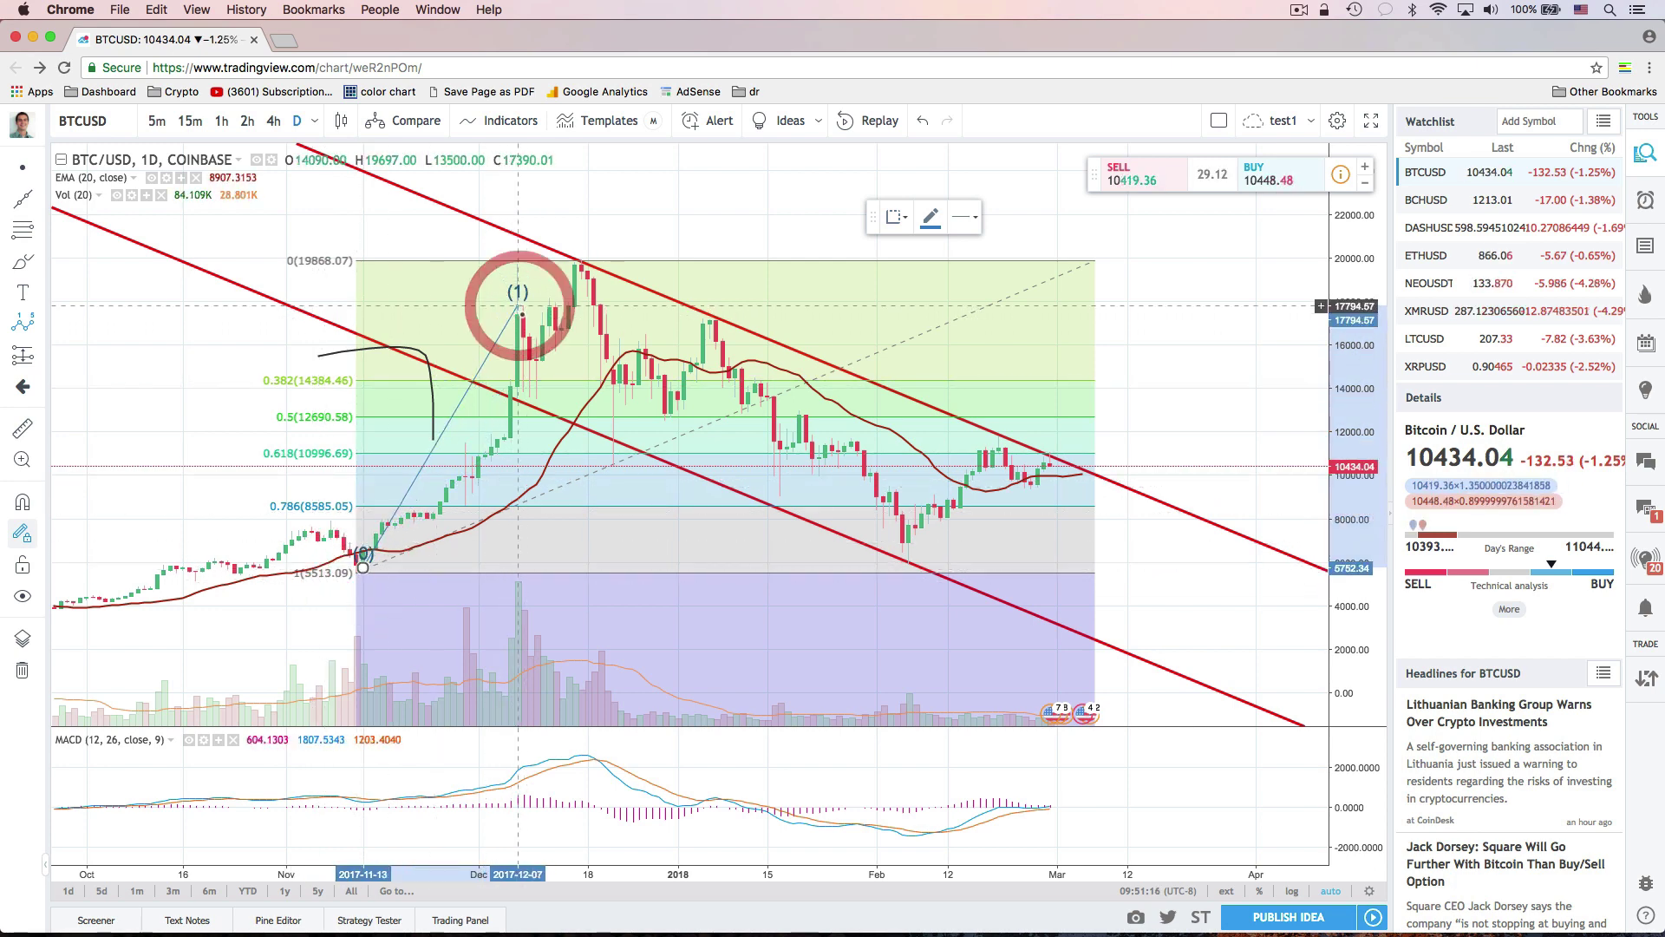
pyautogui.click(537, 363)
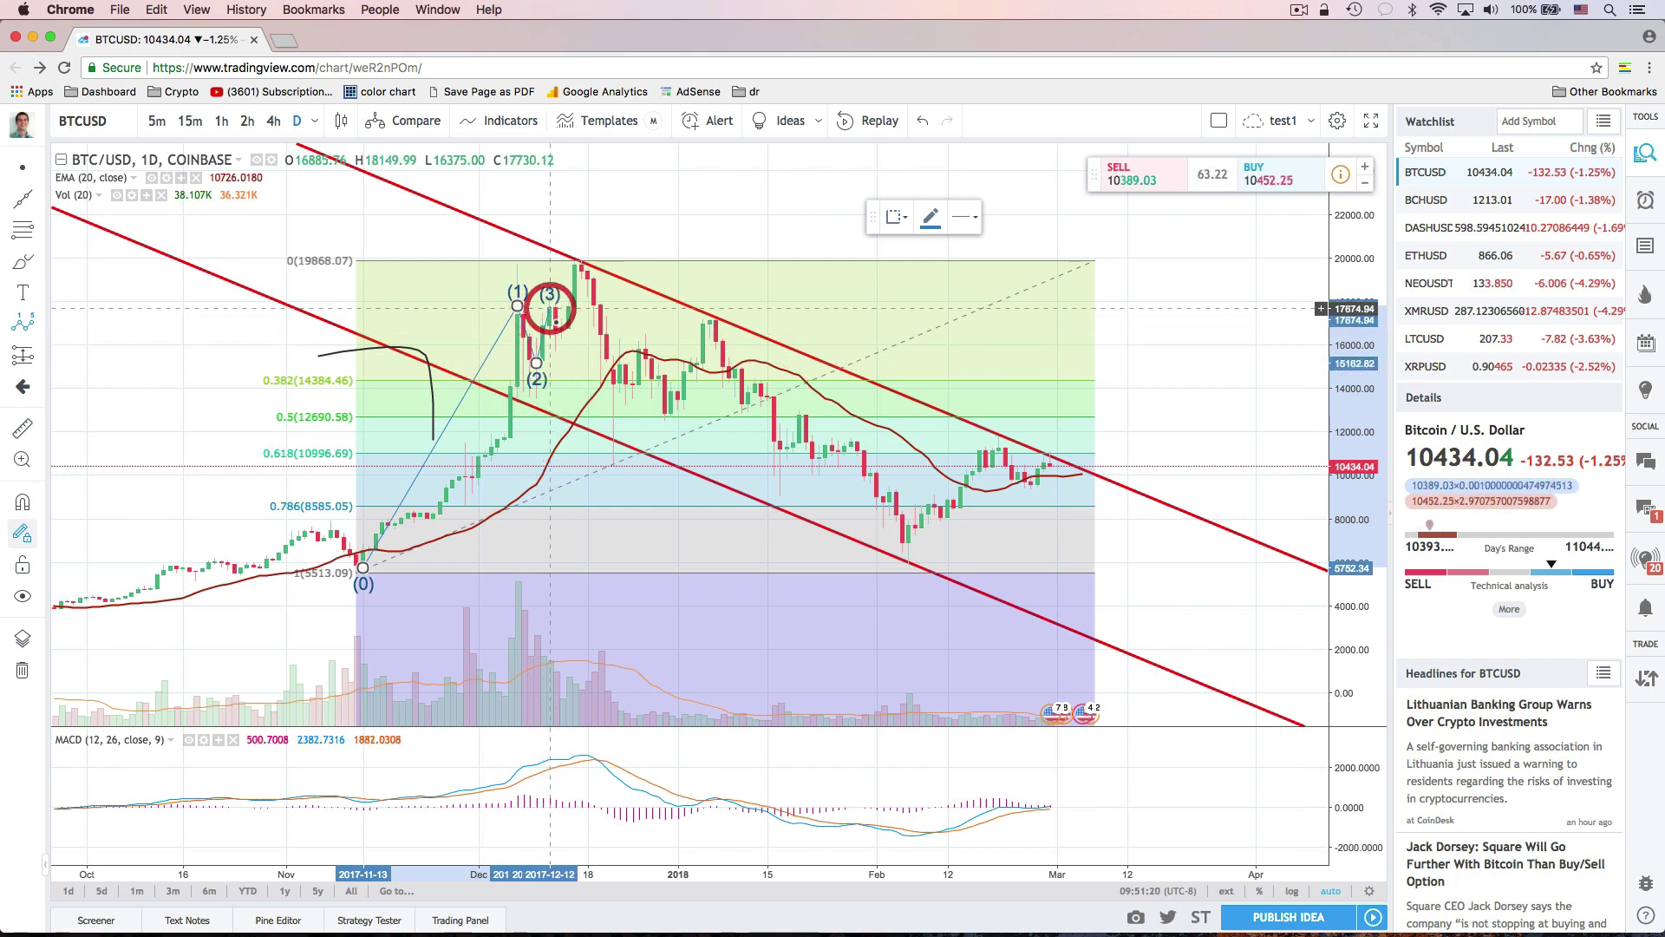
pyautogui.click(555, 353)
pyautogui.click(581, 258)
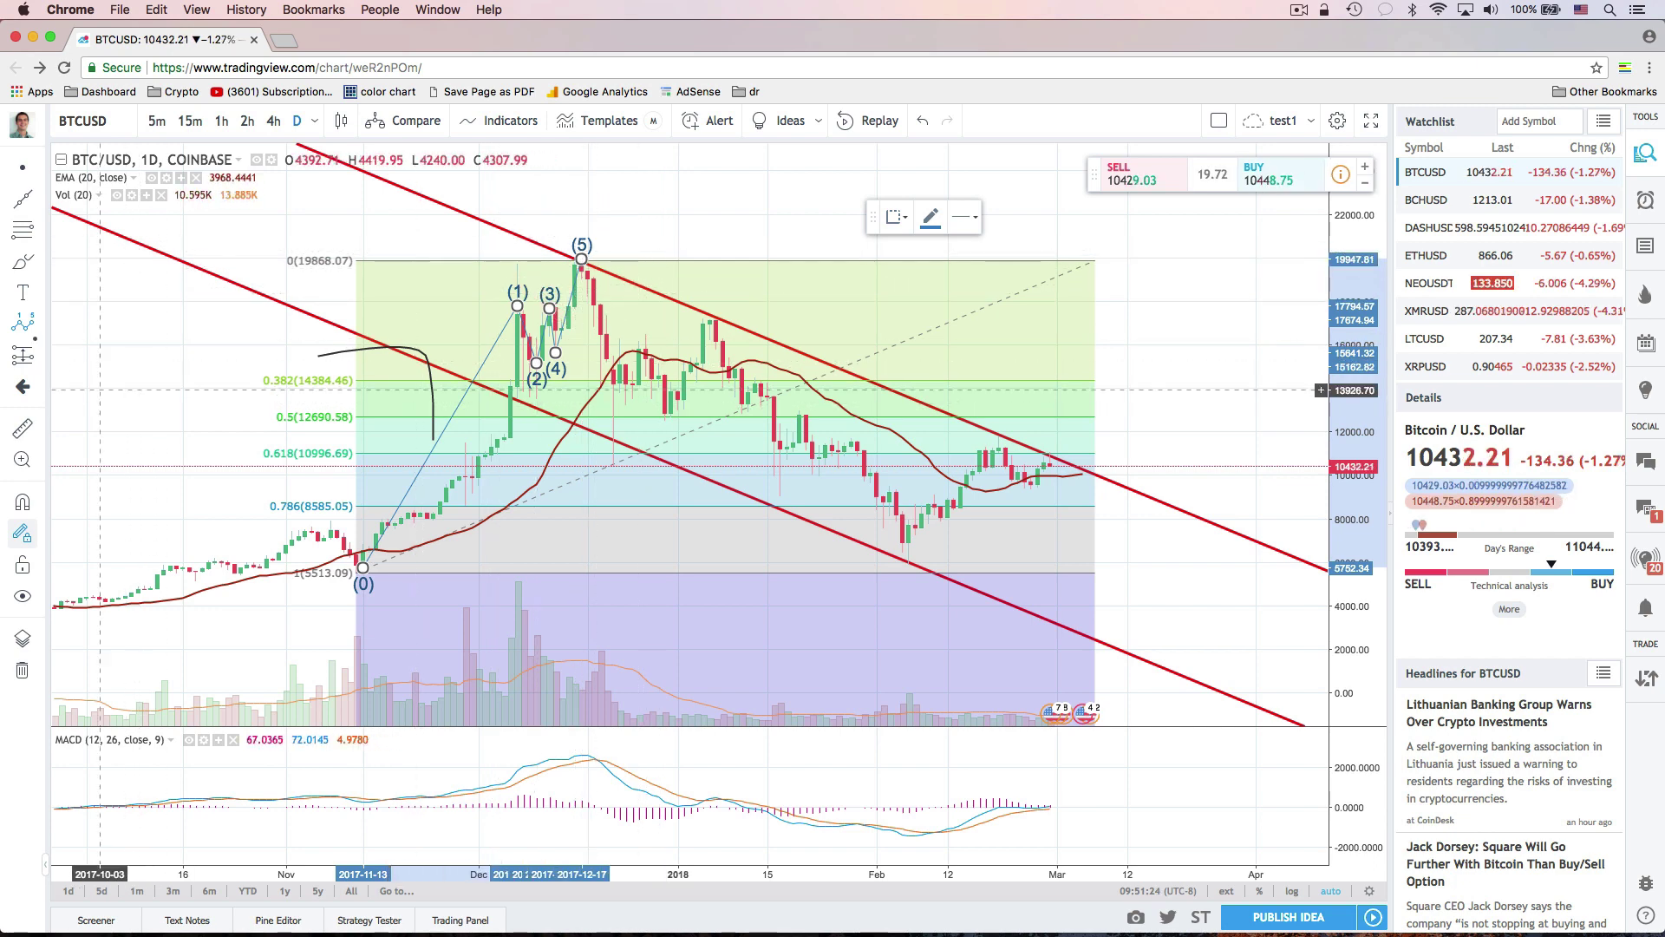
# Add an Elliott (A)(B)(C) correction wave starting from the (5) peak.
pyautogui.click(39, 328)
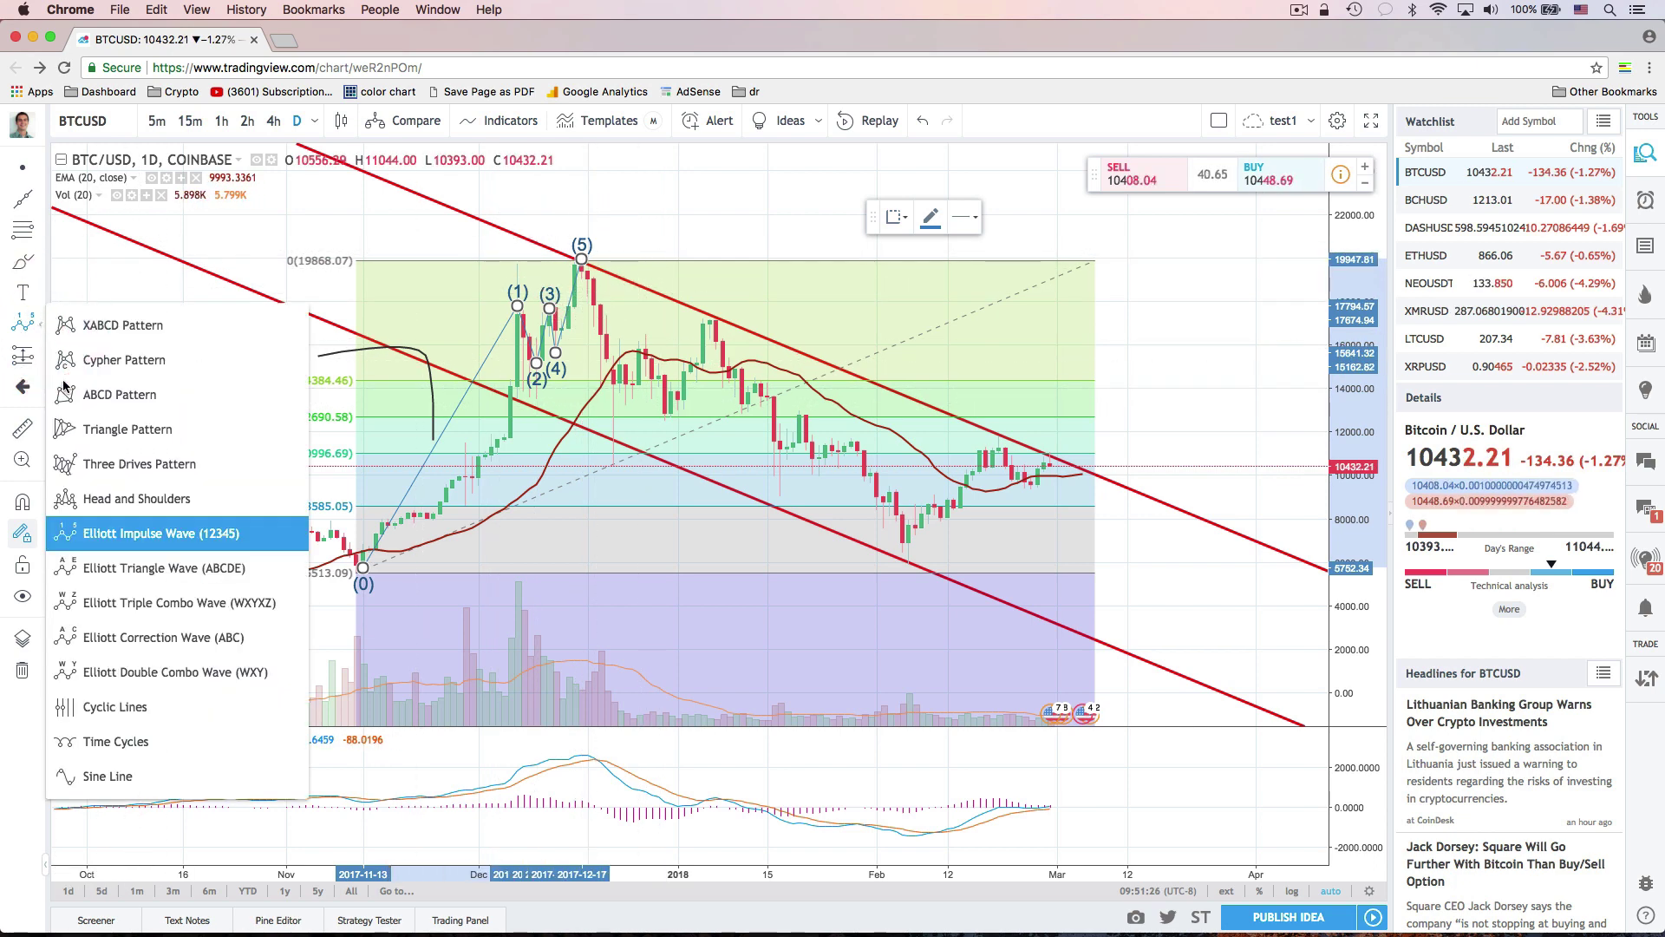
pyautogui.click(179, 636)
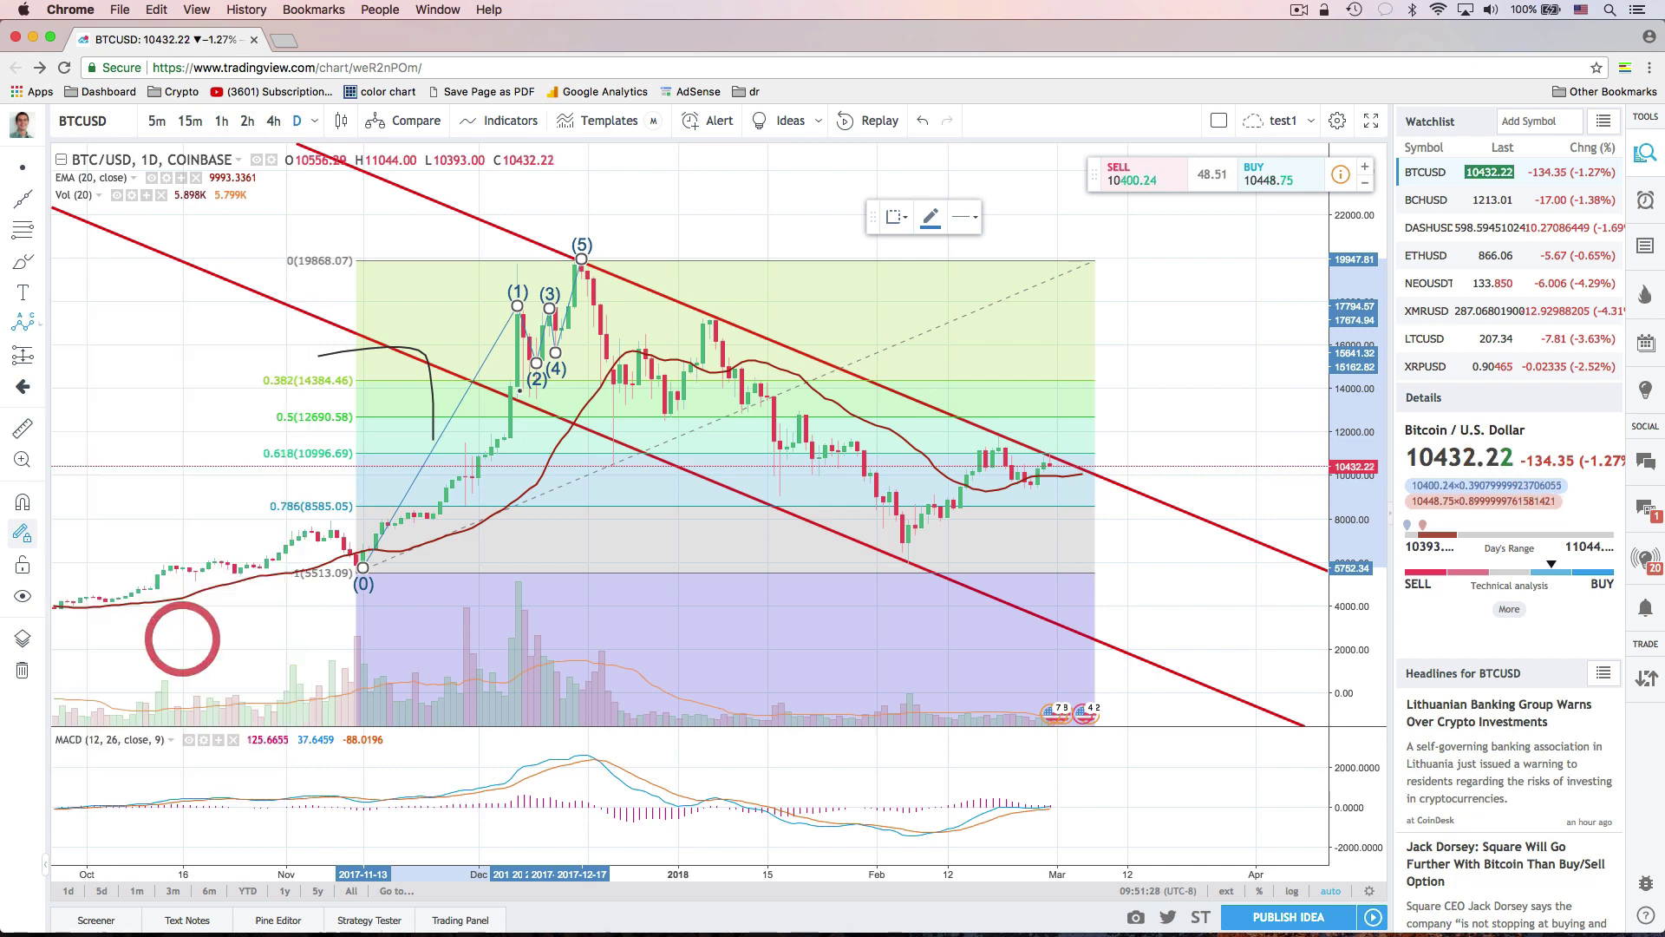
pyautogui.click(581, 267)
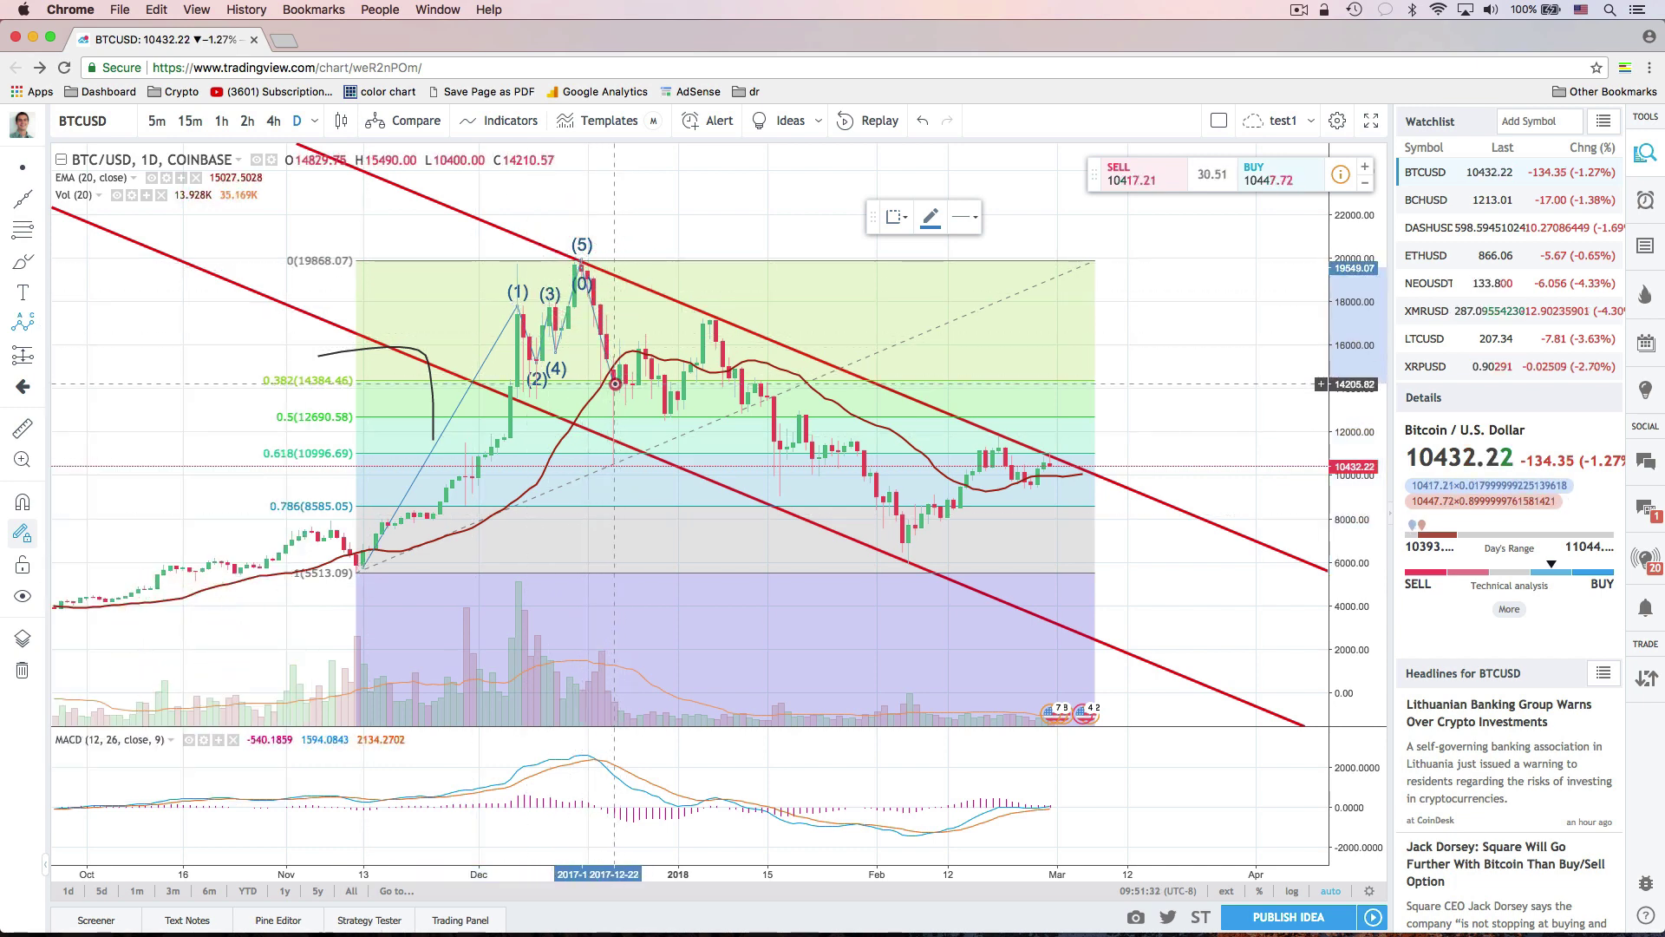
pyautogui.click(613, 383)
pyautogui.click(644, 348)
pyautogui.click(670, 409)
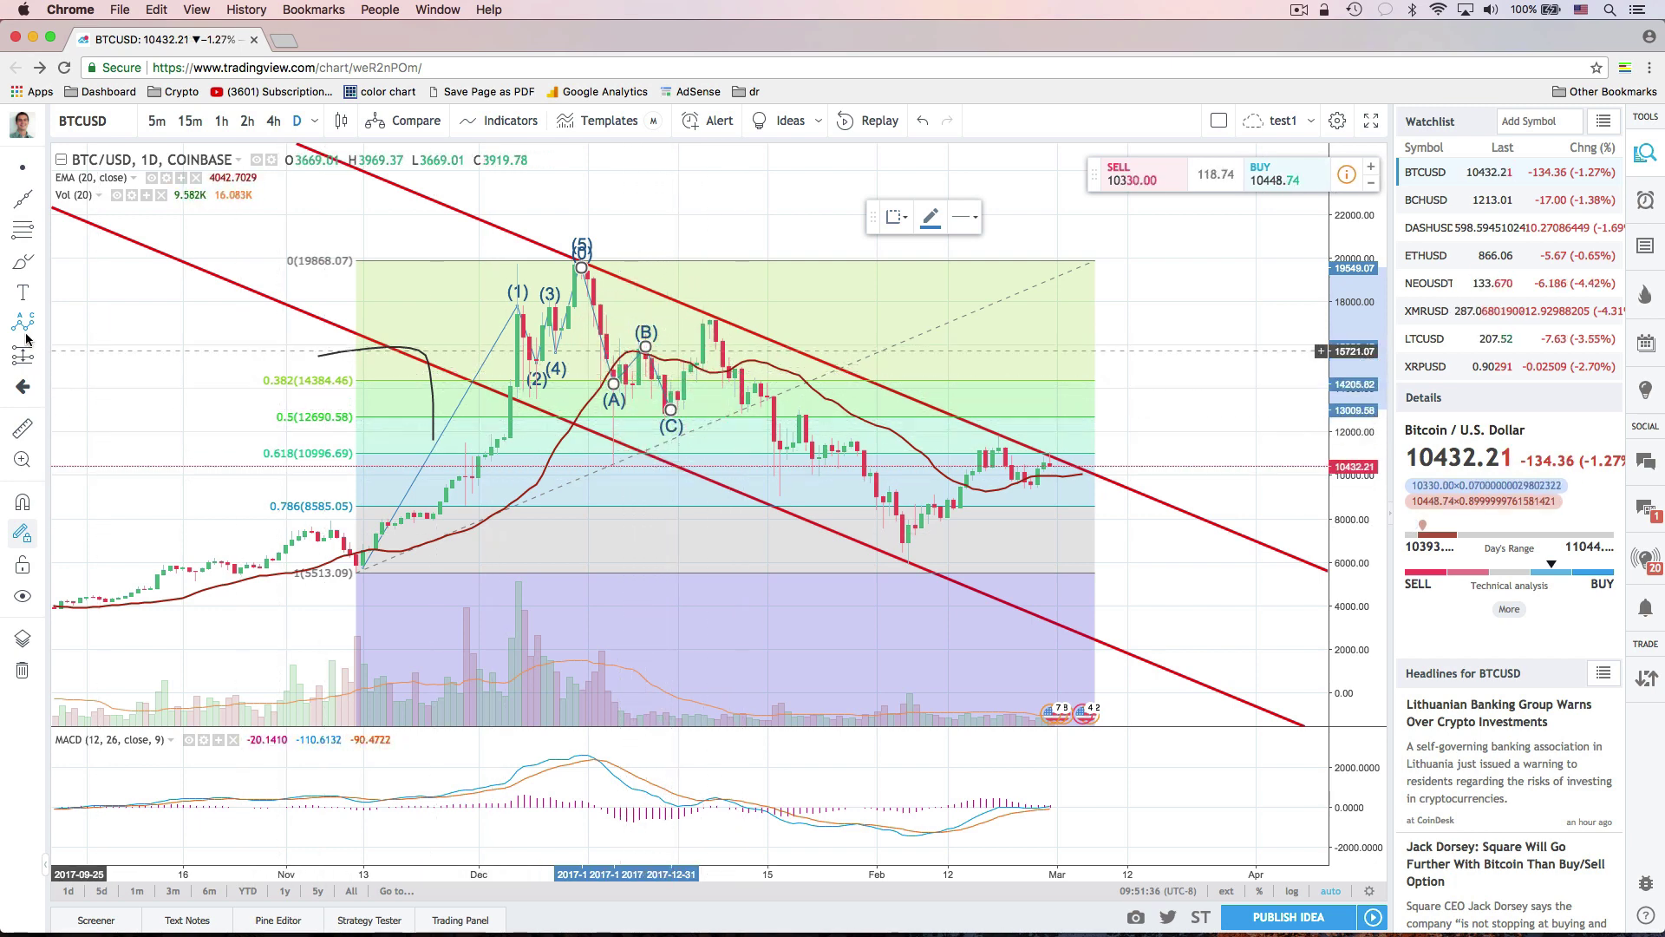
pyautogui.click(37, 358)
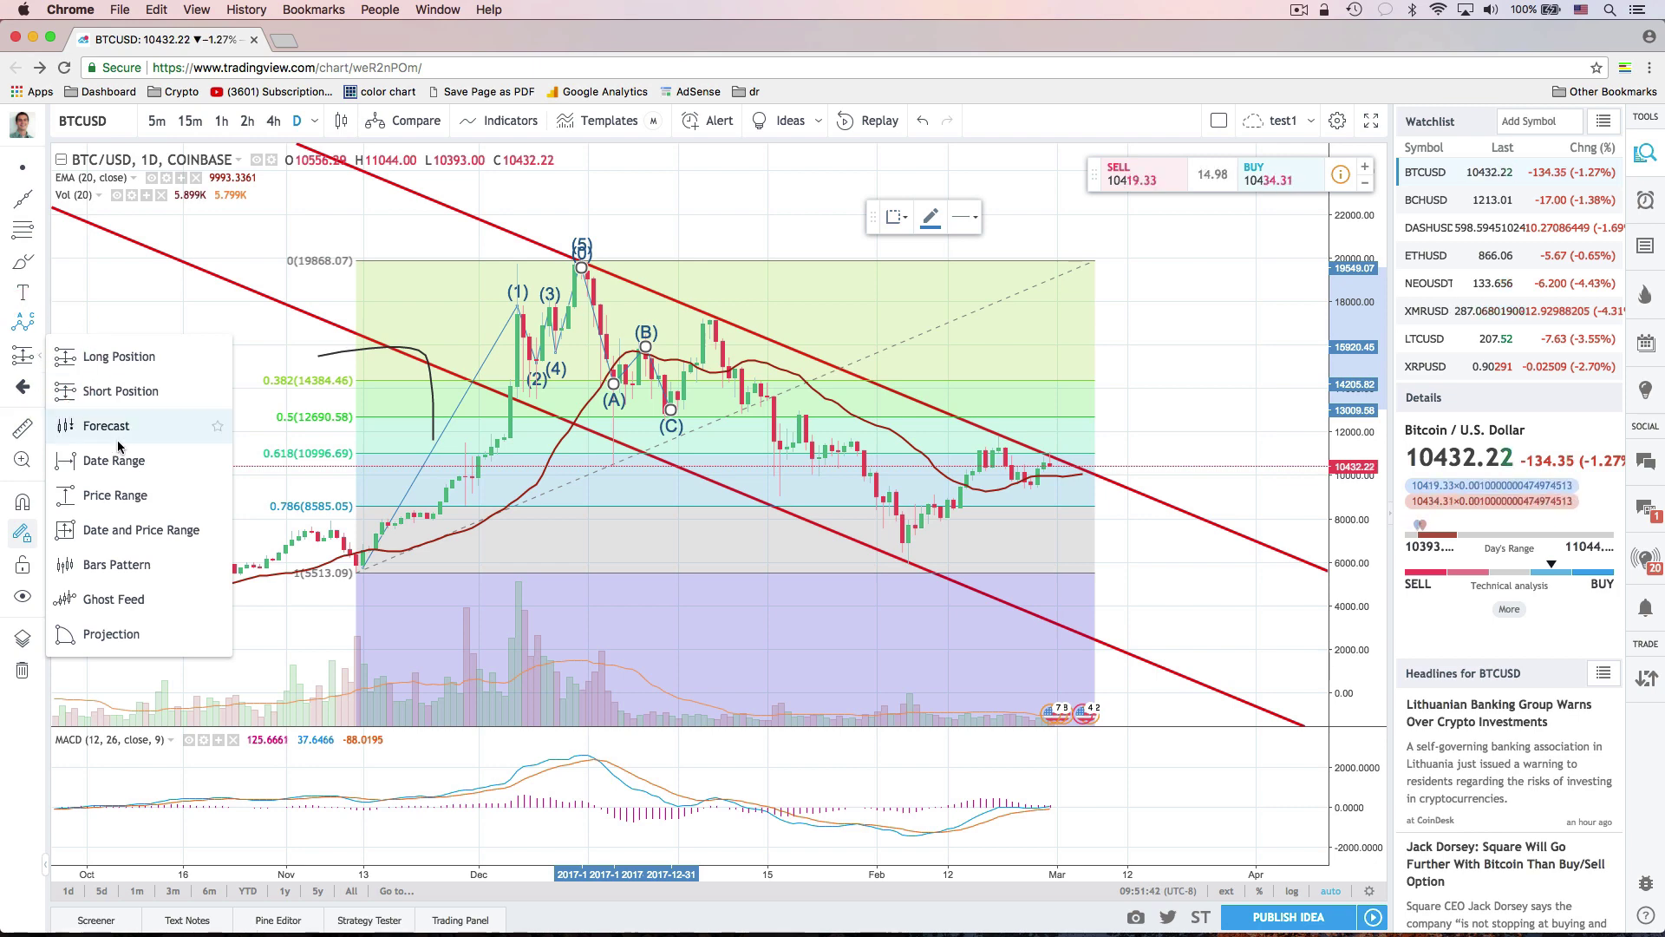
# Place a Long Position on the chart and adjust its entry and target levels.
pyautogui.click(145, 367)
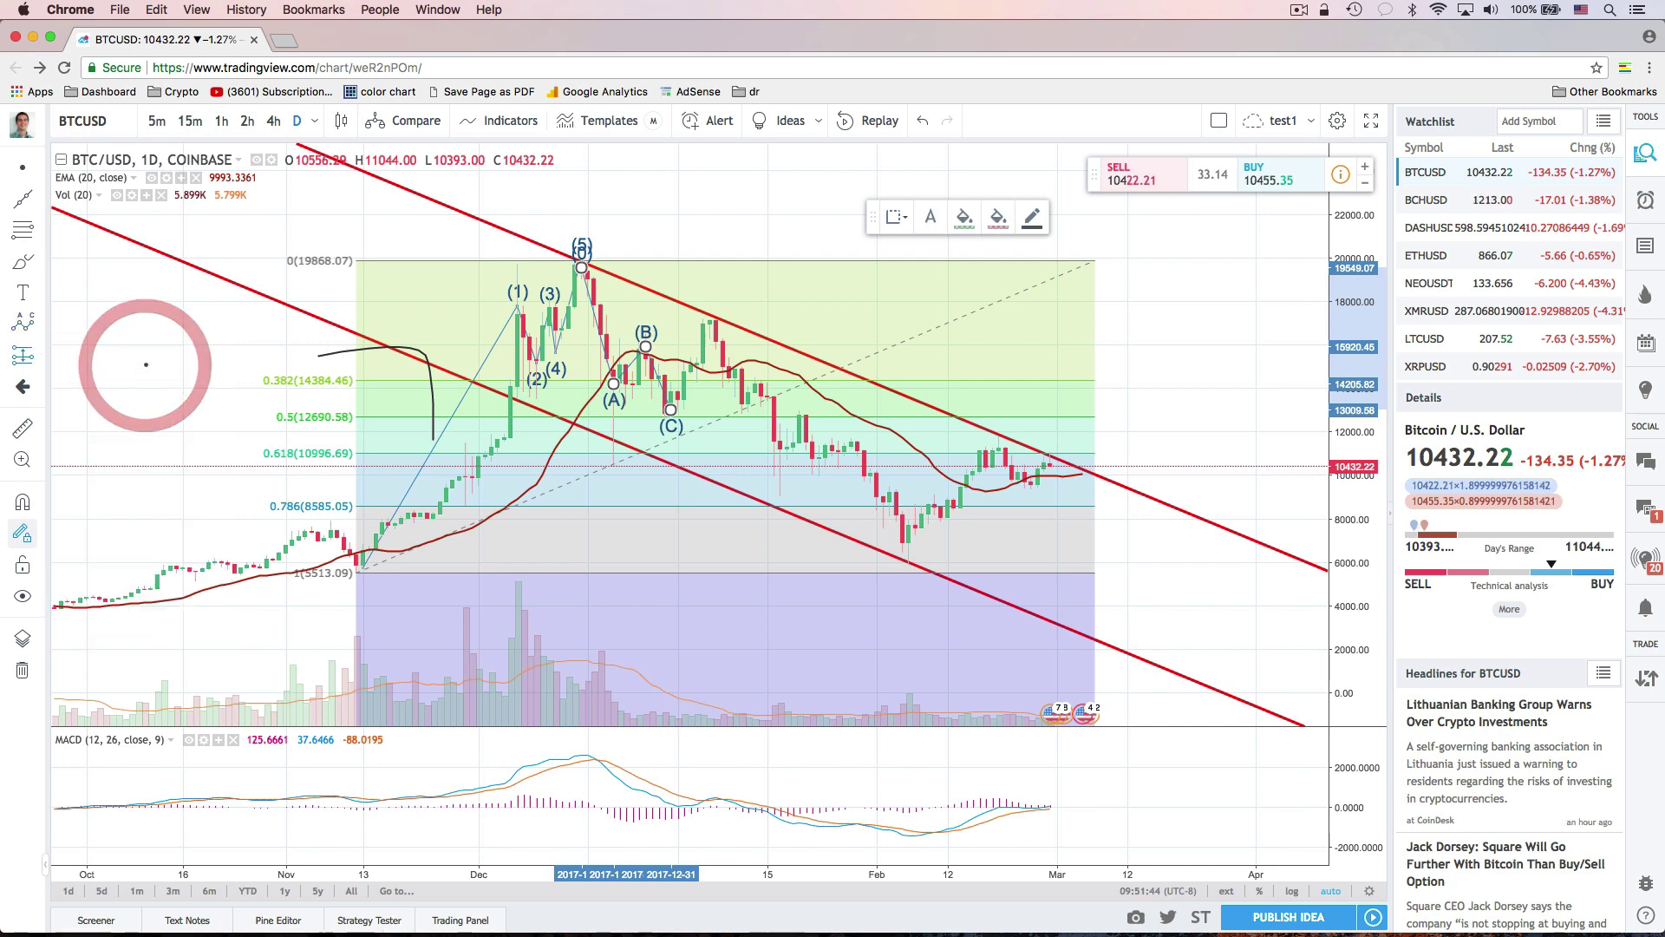
pyautogui.click(908, 564)
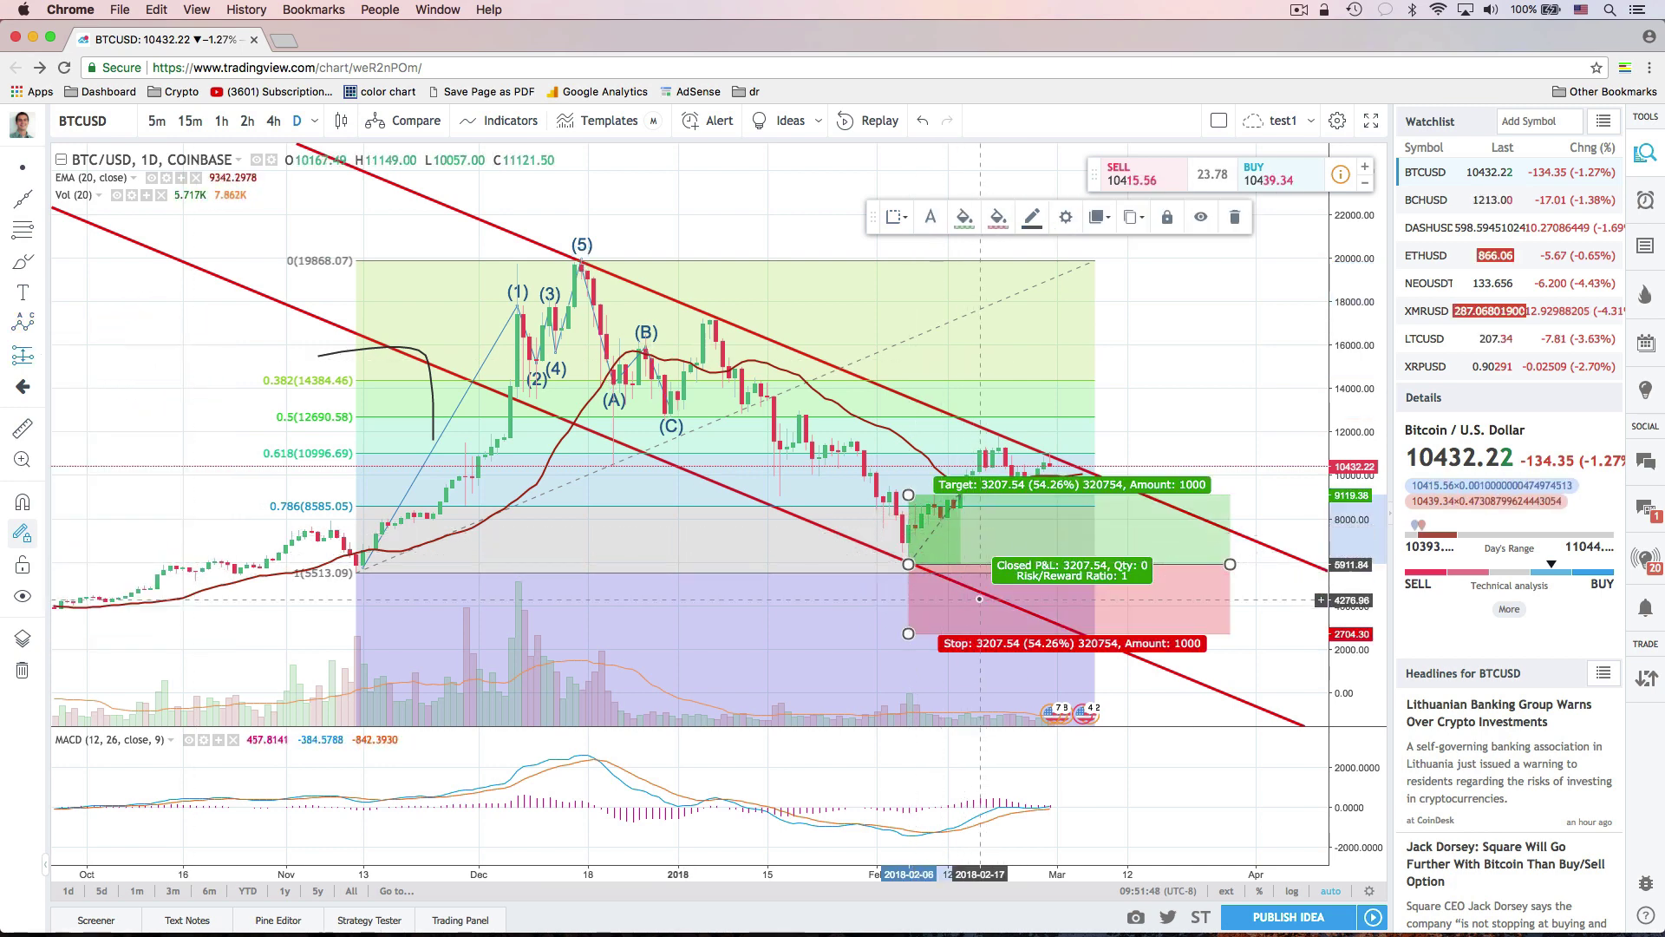
pyautogui.moveTo(908, 565); pyautogui.dragTo(909, 558)
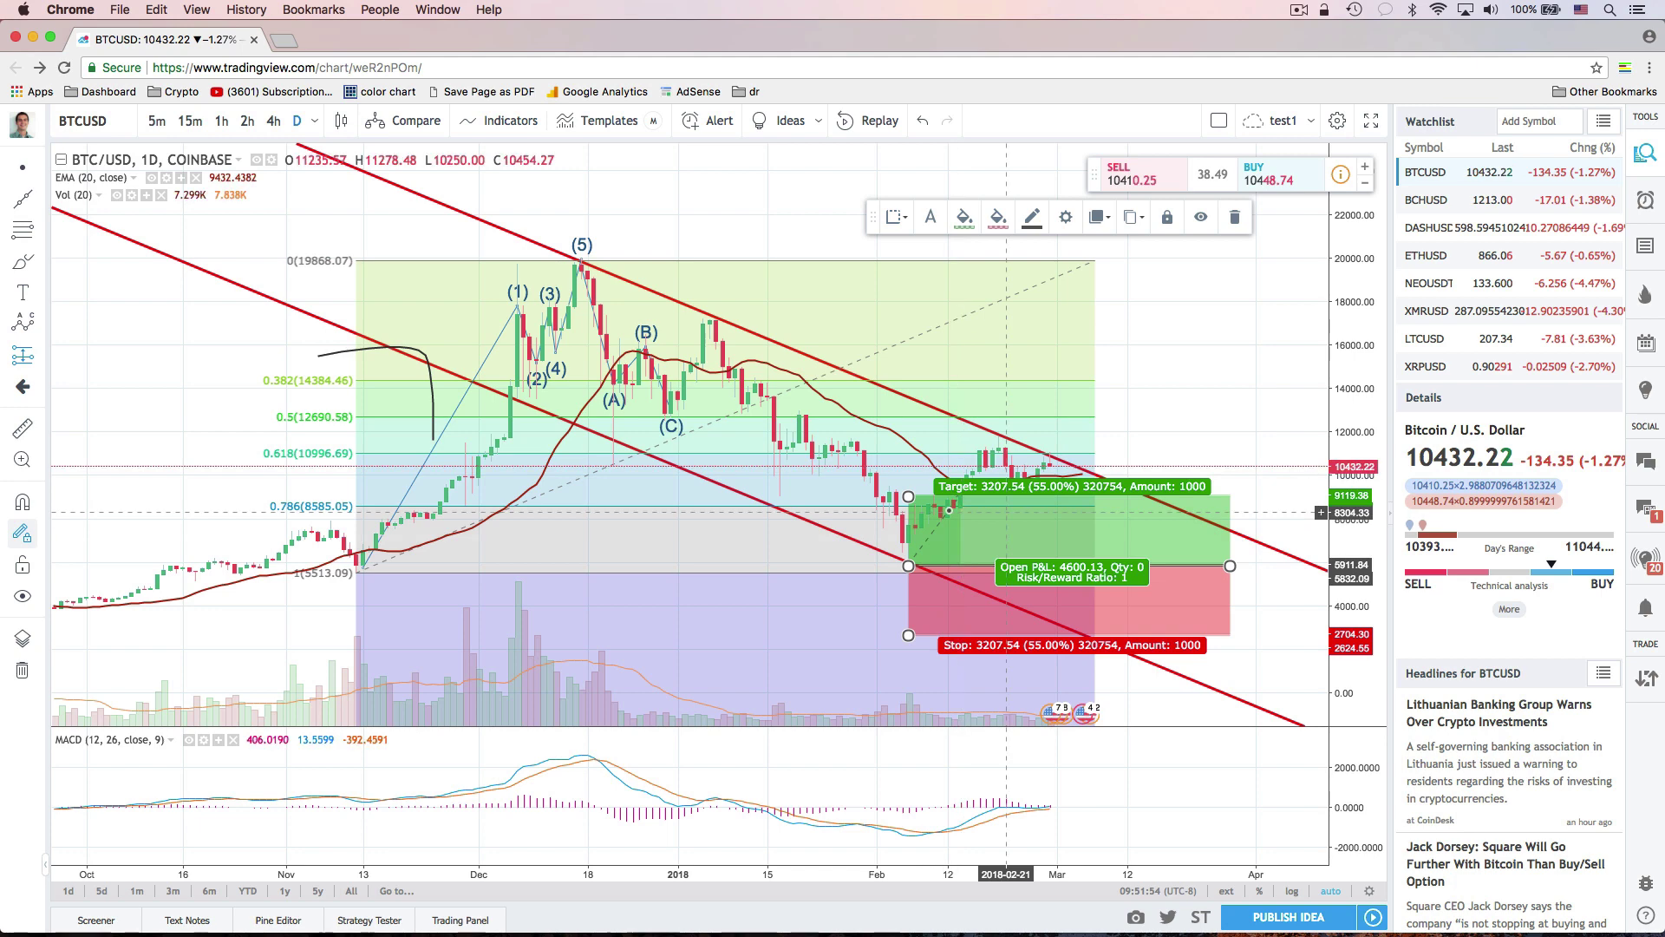
pyautogui.moveTo(1151, 490); pyautogui.dragTo(1133, 440)
pyautogui.click(1230, 415)
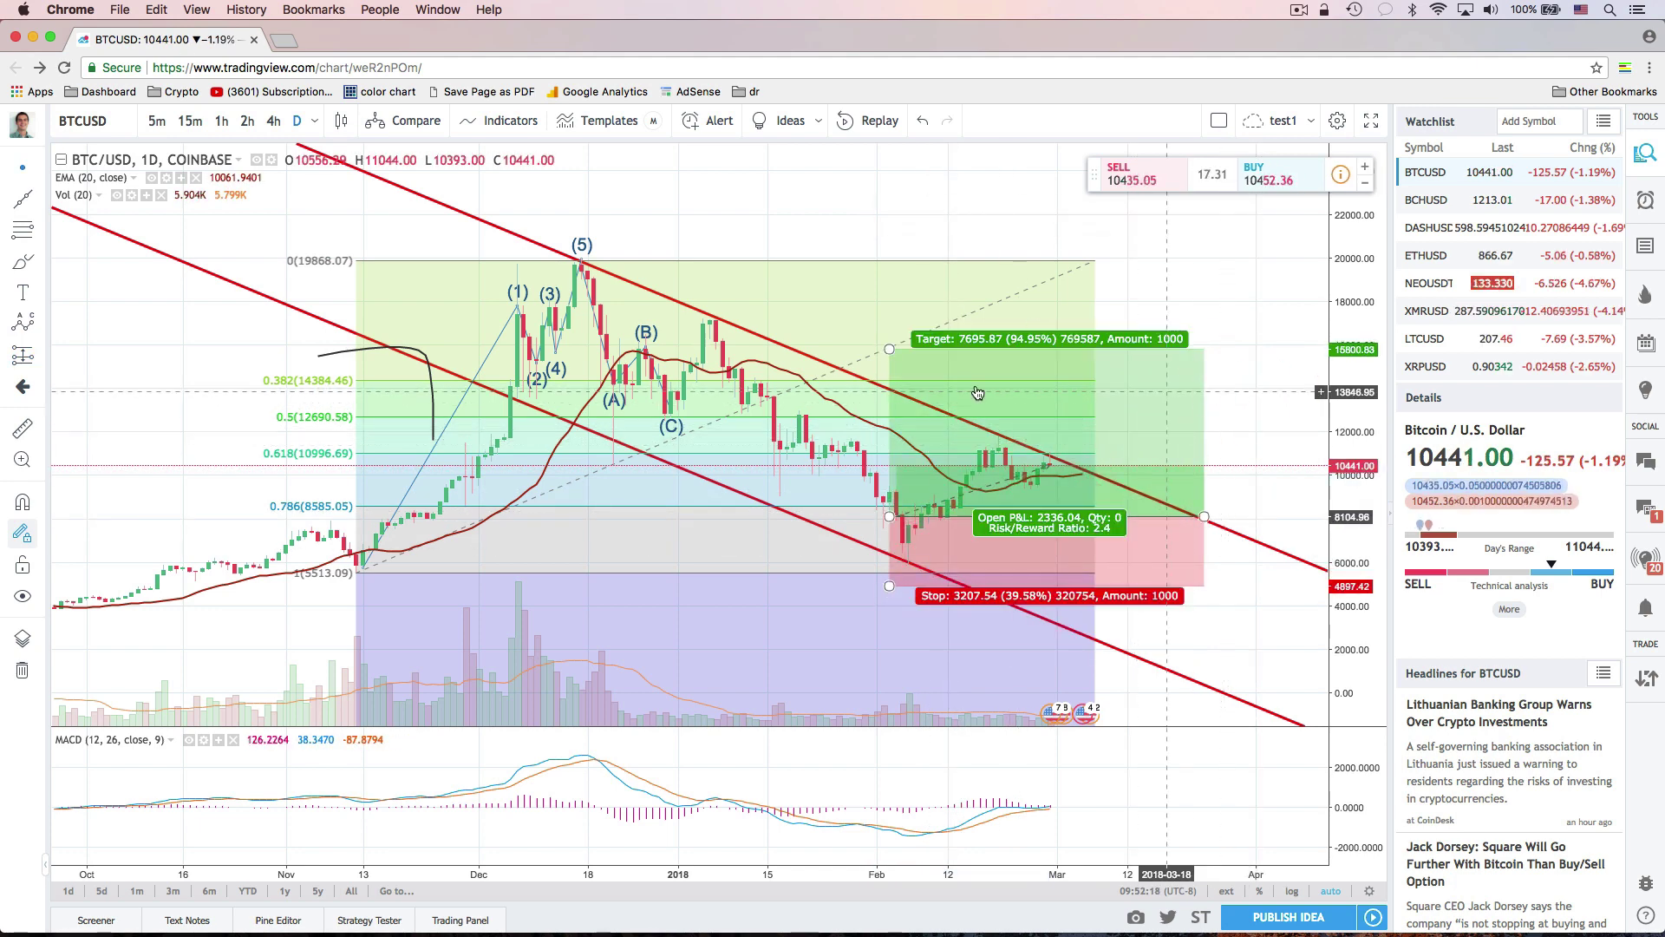
pyautogui.moveTo(890, 517)
pyautogui.mouseDown()
pyautogui.moveTo(892, 457)
pyautogui.moveTo(889, 479)
pyautogui.mouseUp()
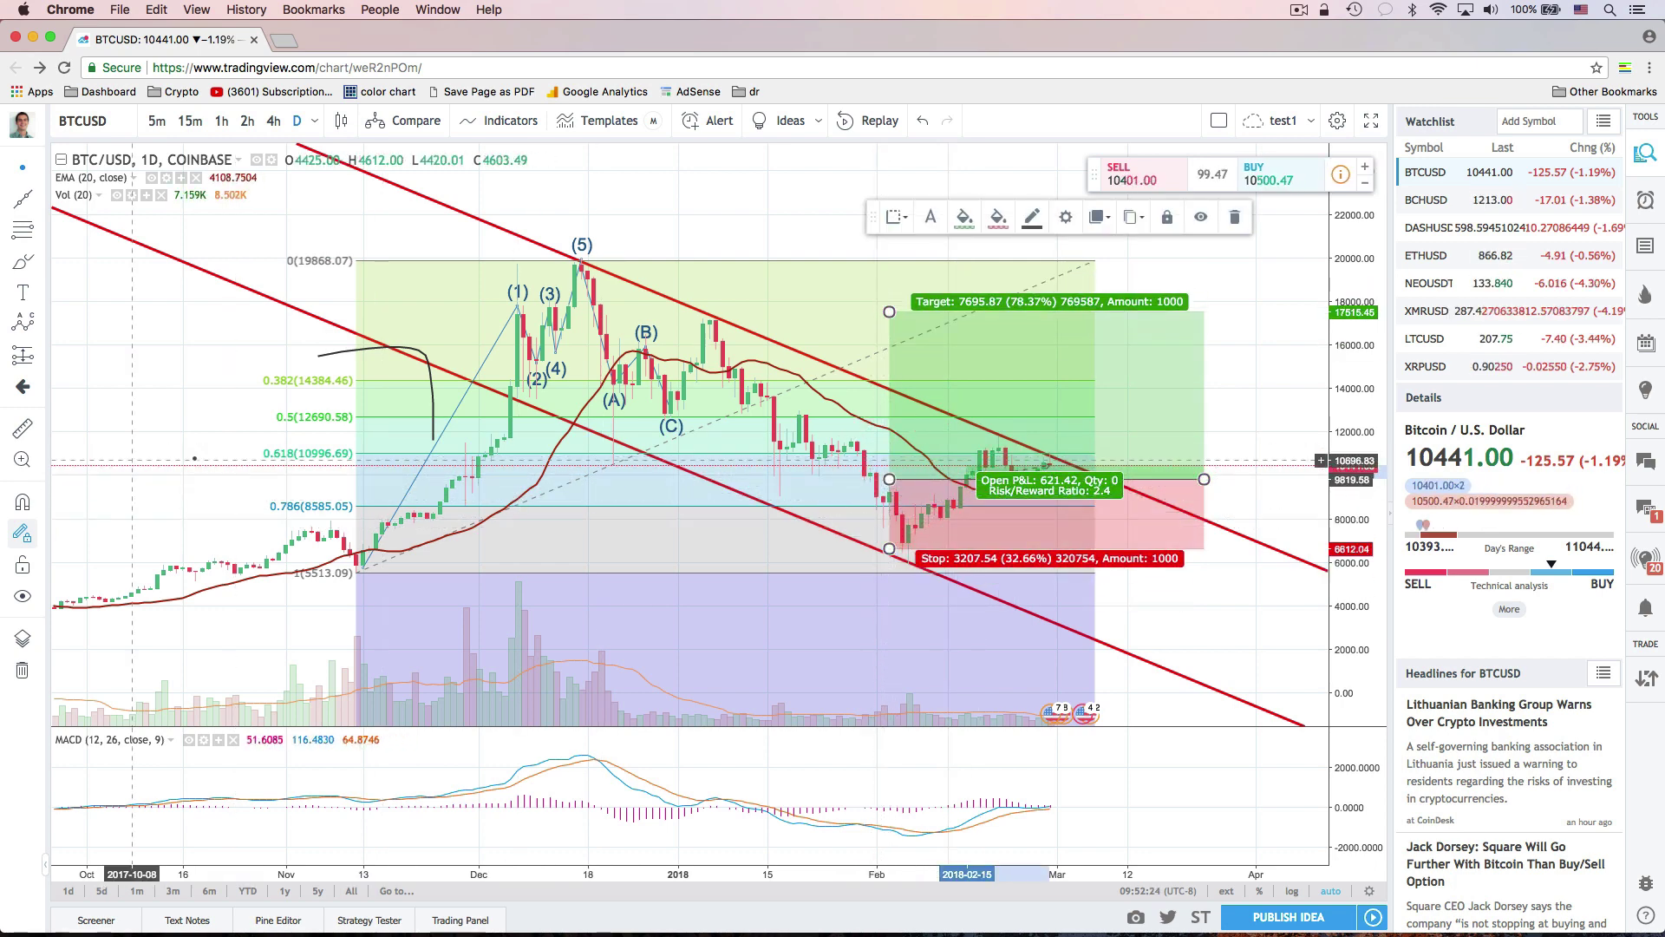
# Briefly hide and reshow all drawings, then delete the long-position drawing.
pyautogui.click(23, 597)
pyautogui.click(24, 597)
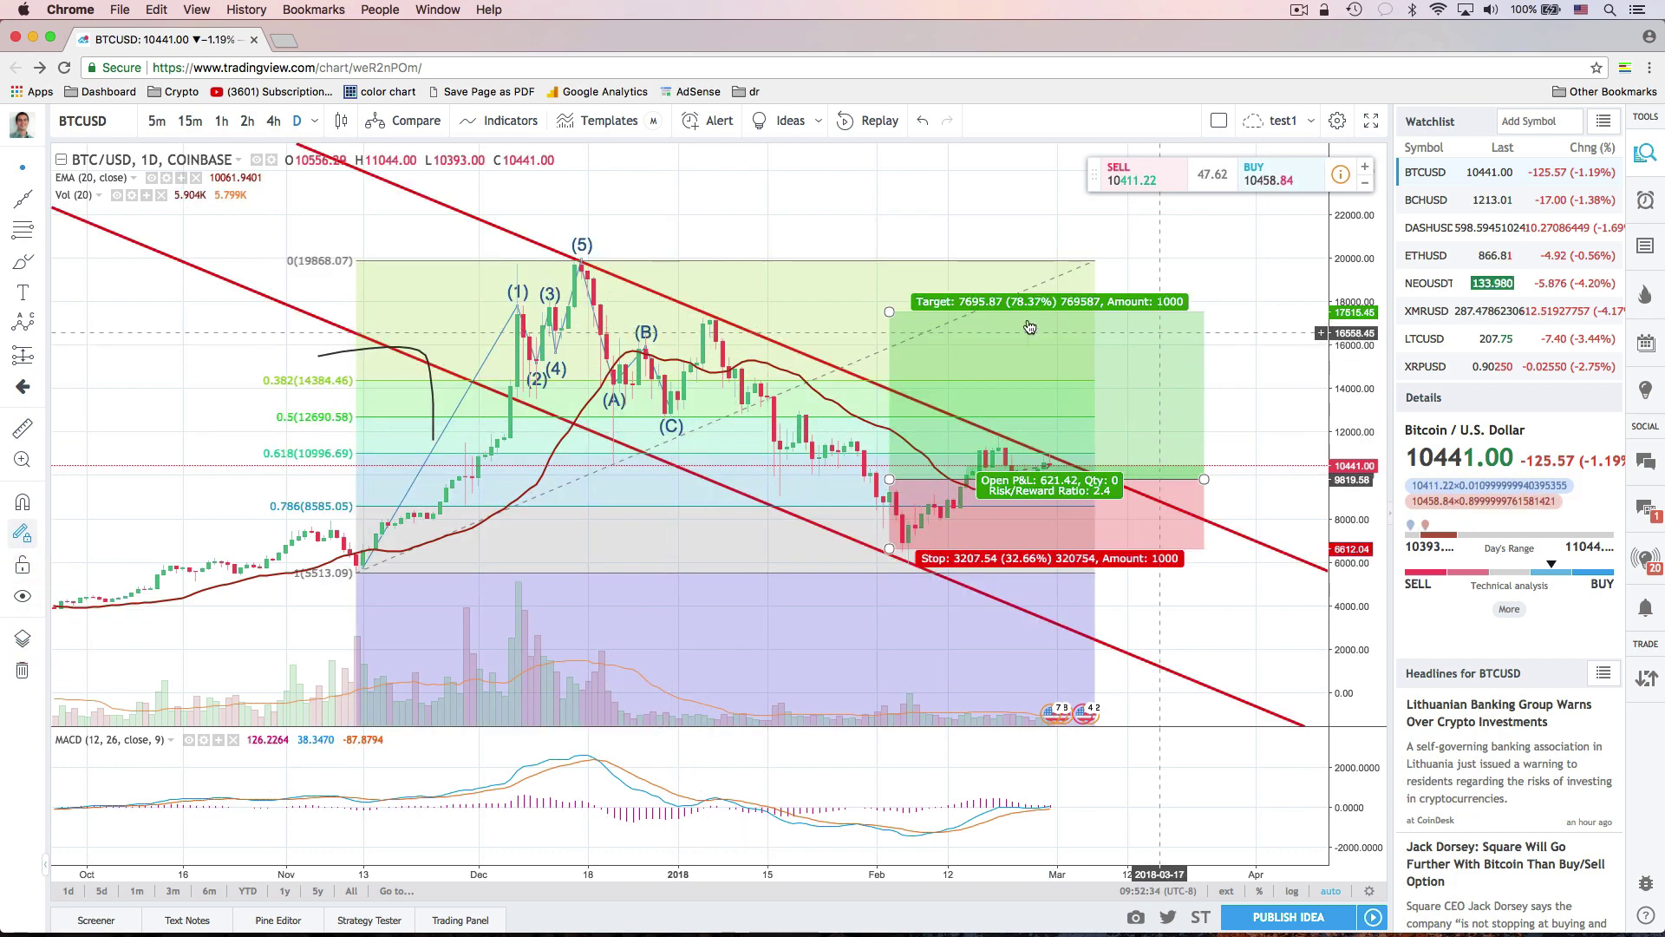
pyautogui.click(889, 312)
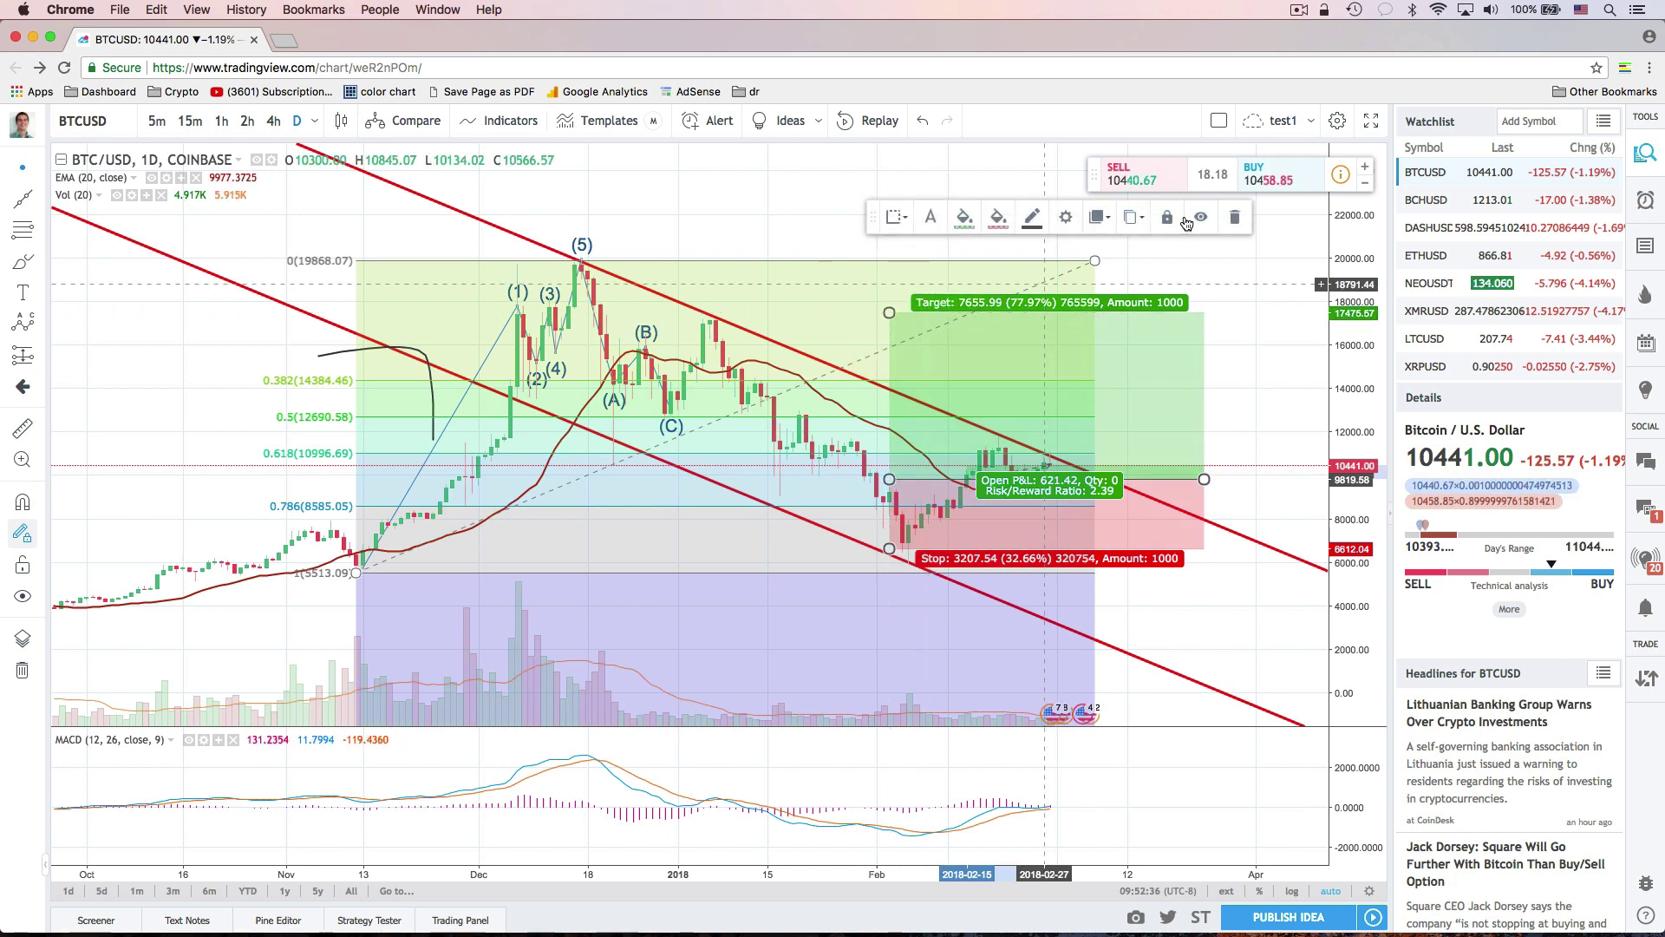
pyautogui.click(1235, 217)
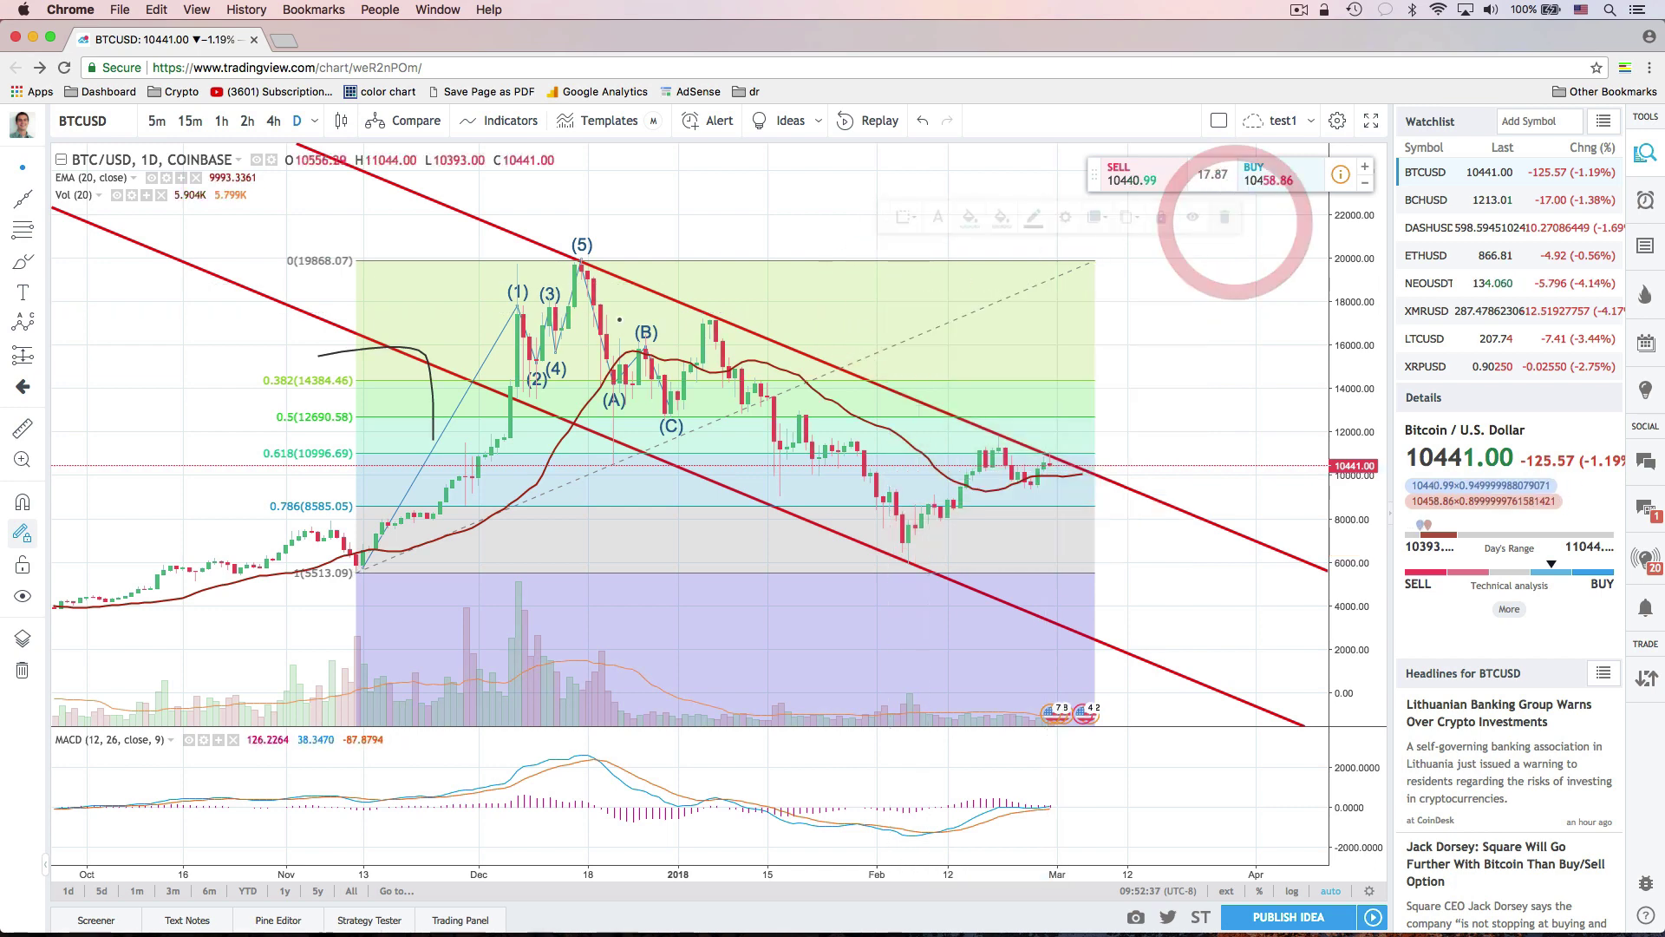
# Hide and reshow all drawings, then switch BTCUSD to the 15-minute timeframe.
pyautogui.click(397, 265)
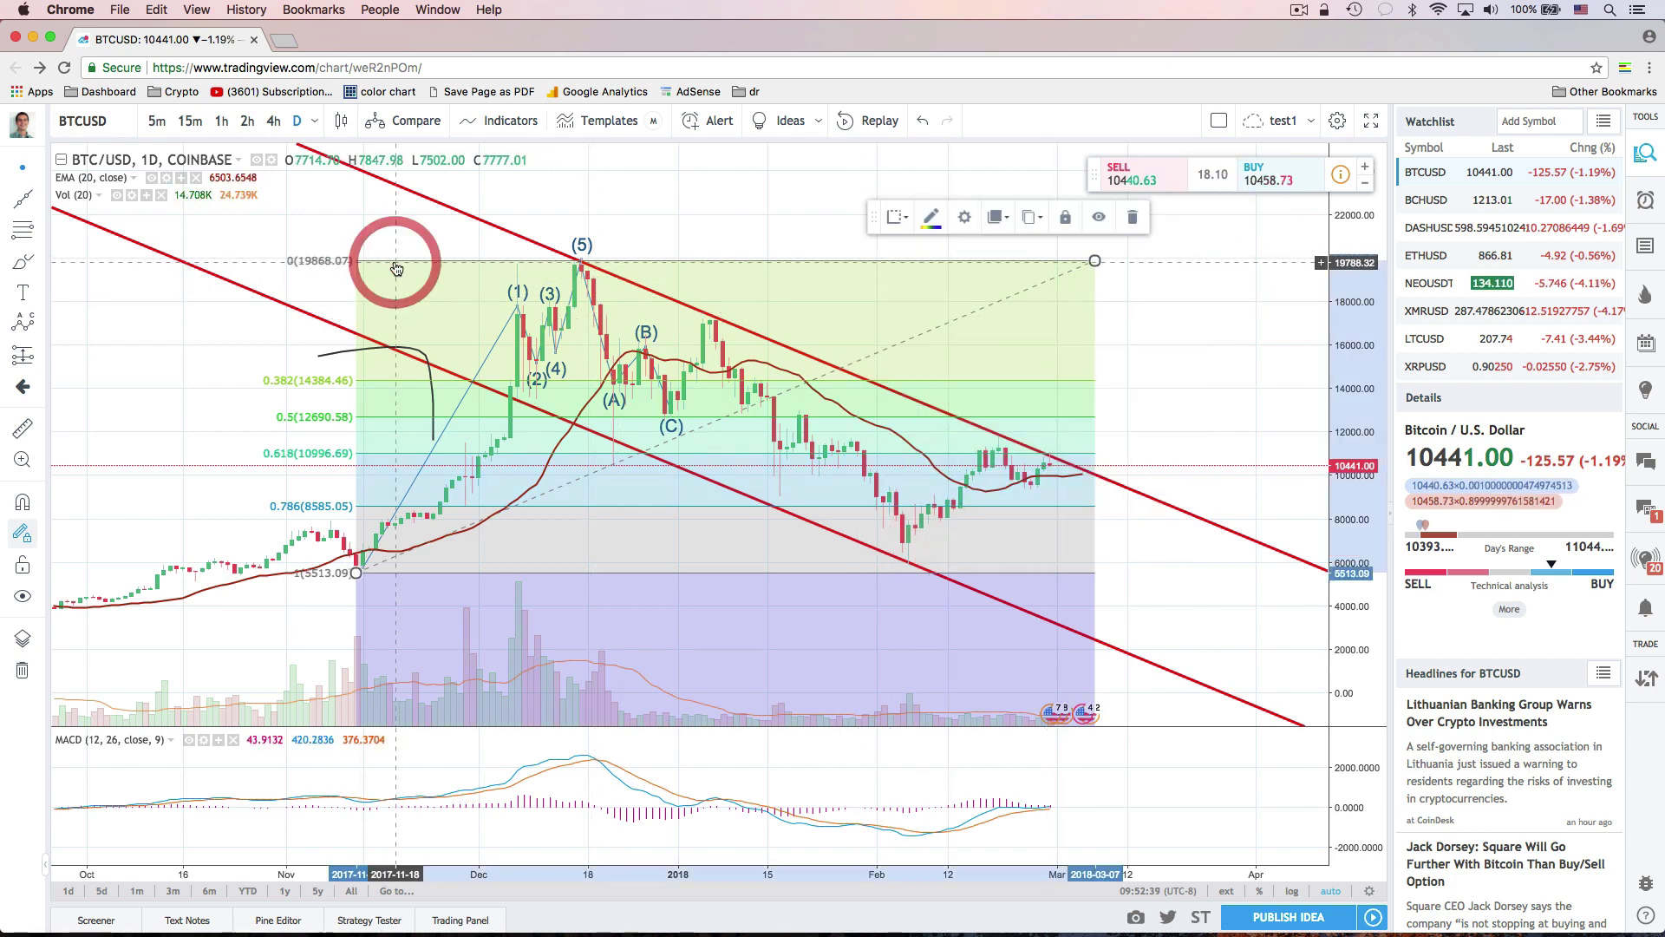
pyautogui.click(22, 597)
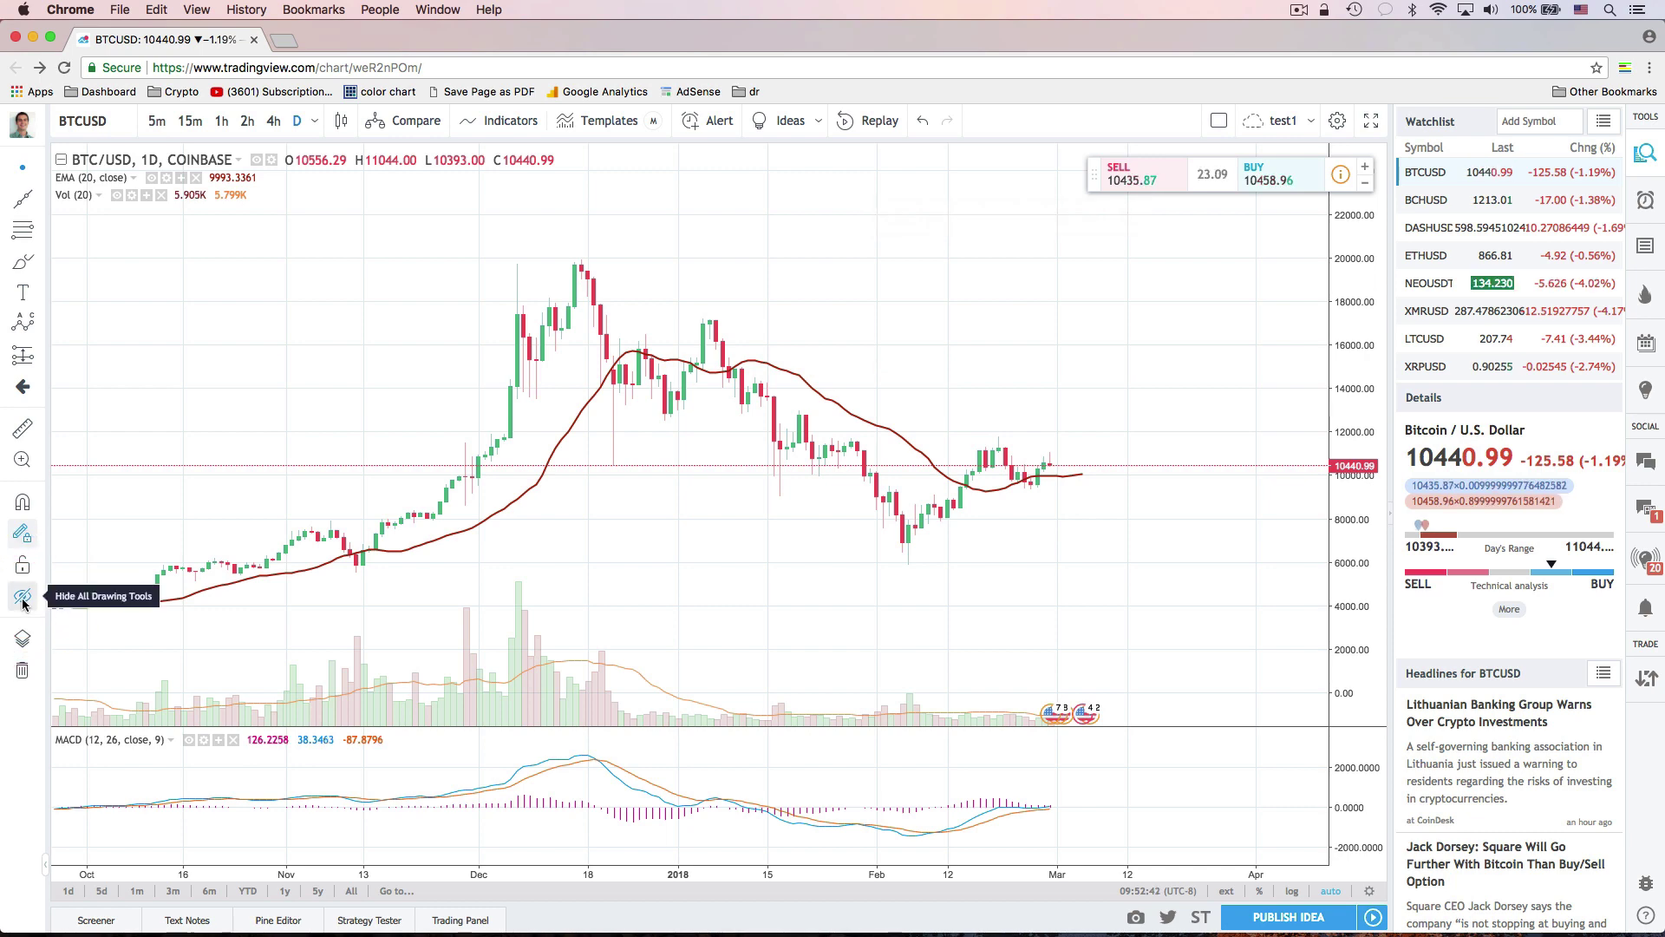
pyautogui.click(22, 600)
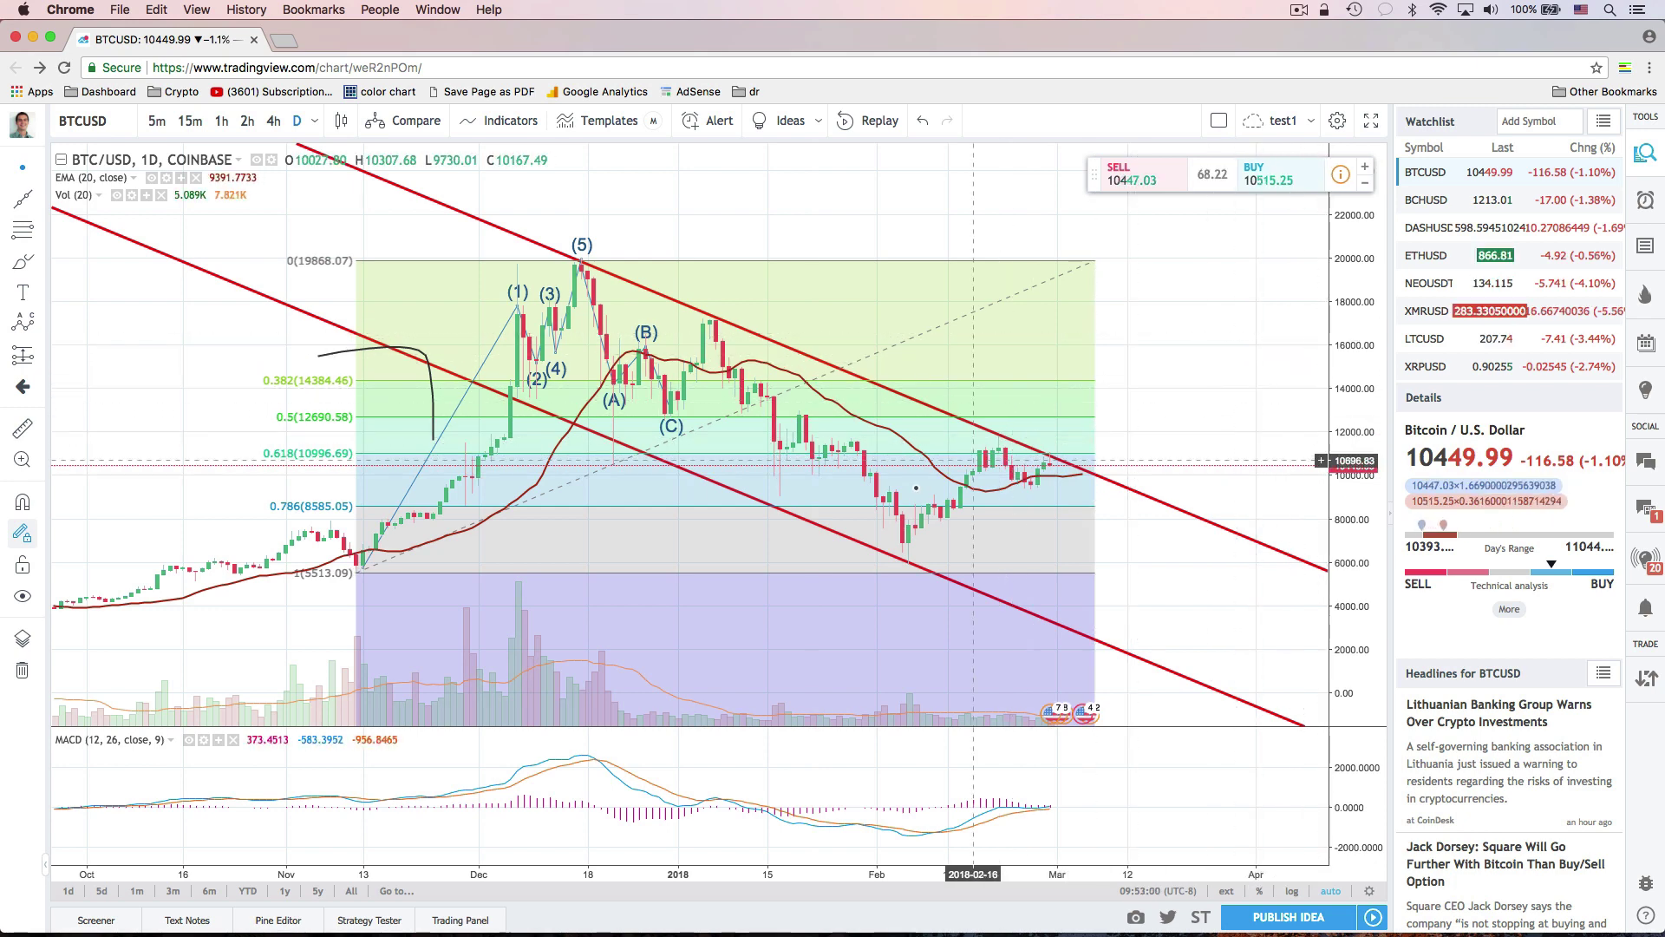
pyautogui.click(191, 124)
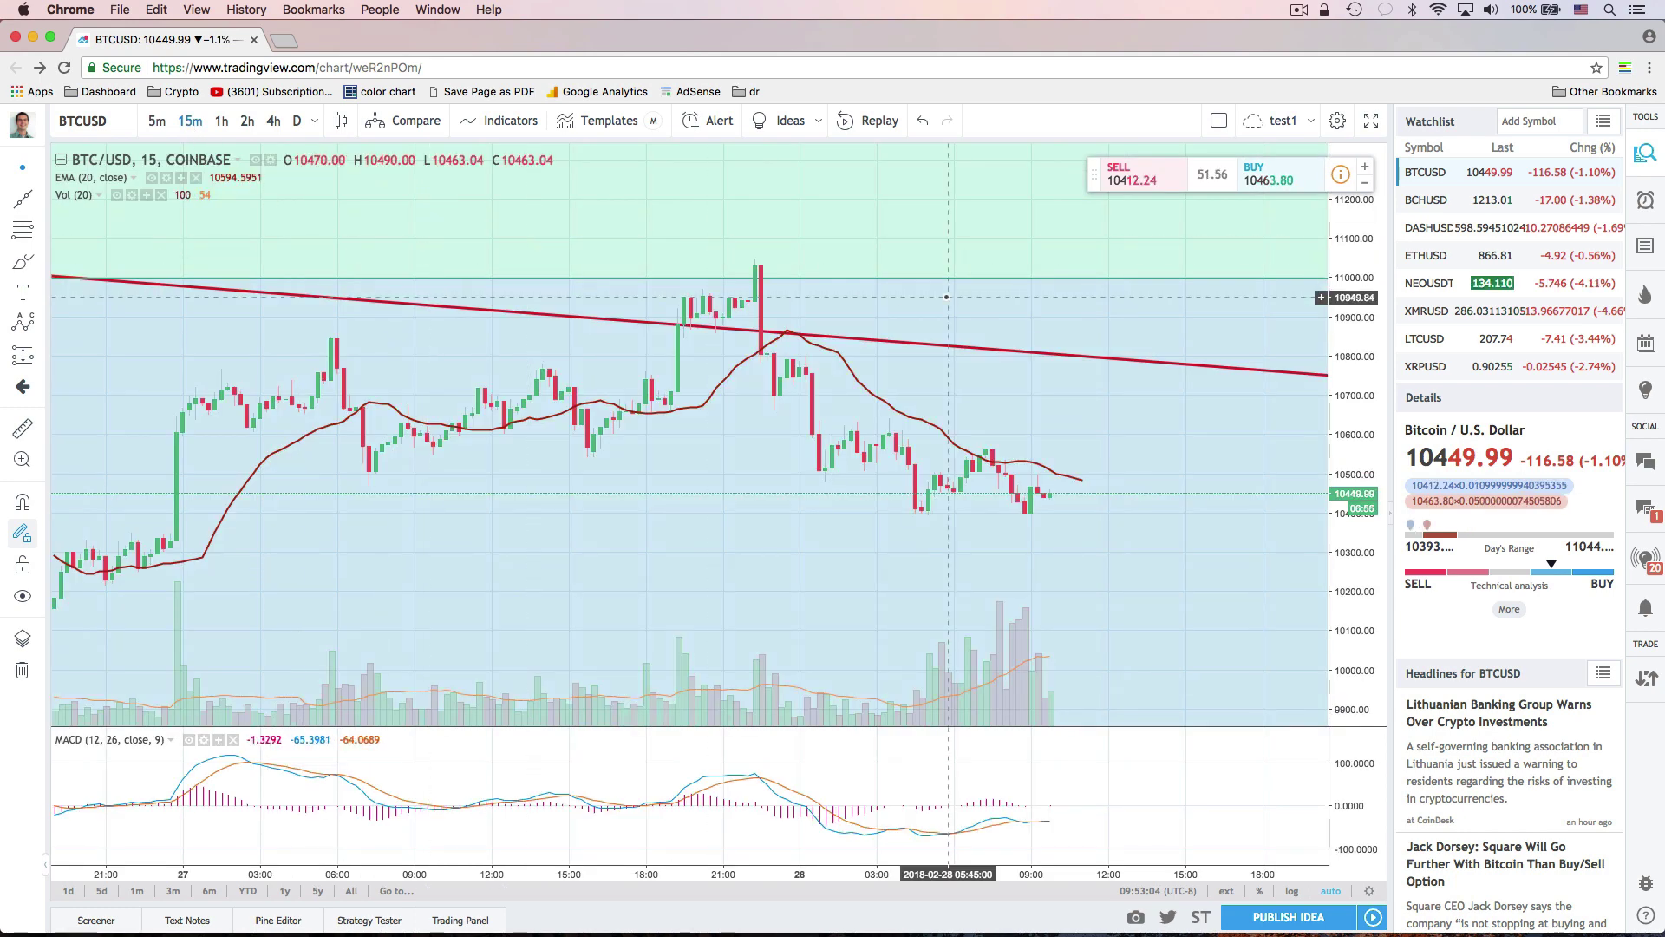
# Delete the blue-and-green shaded drawing near 11000 and compress the price scale vertically.
pyautogui.click(941, 277)
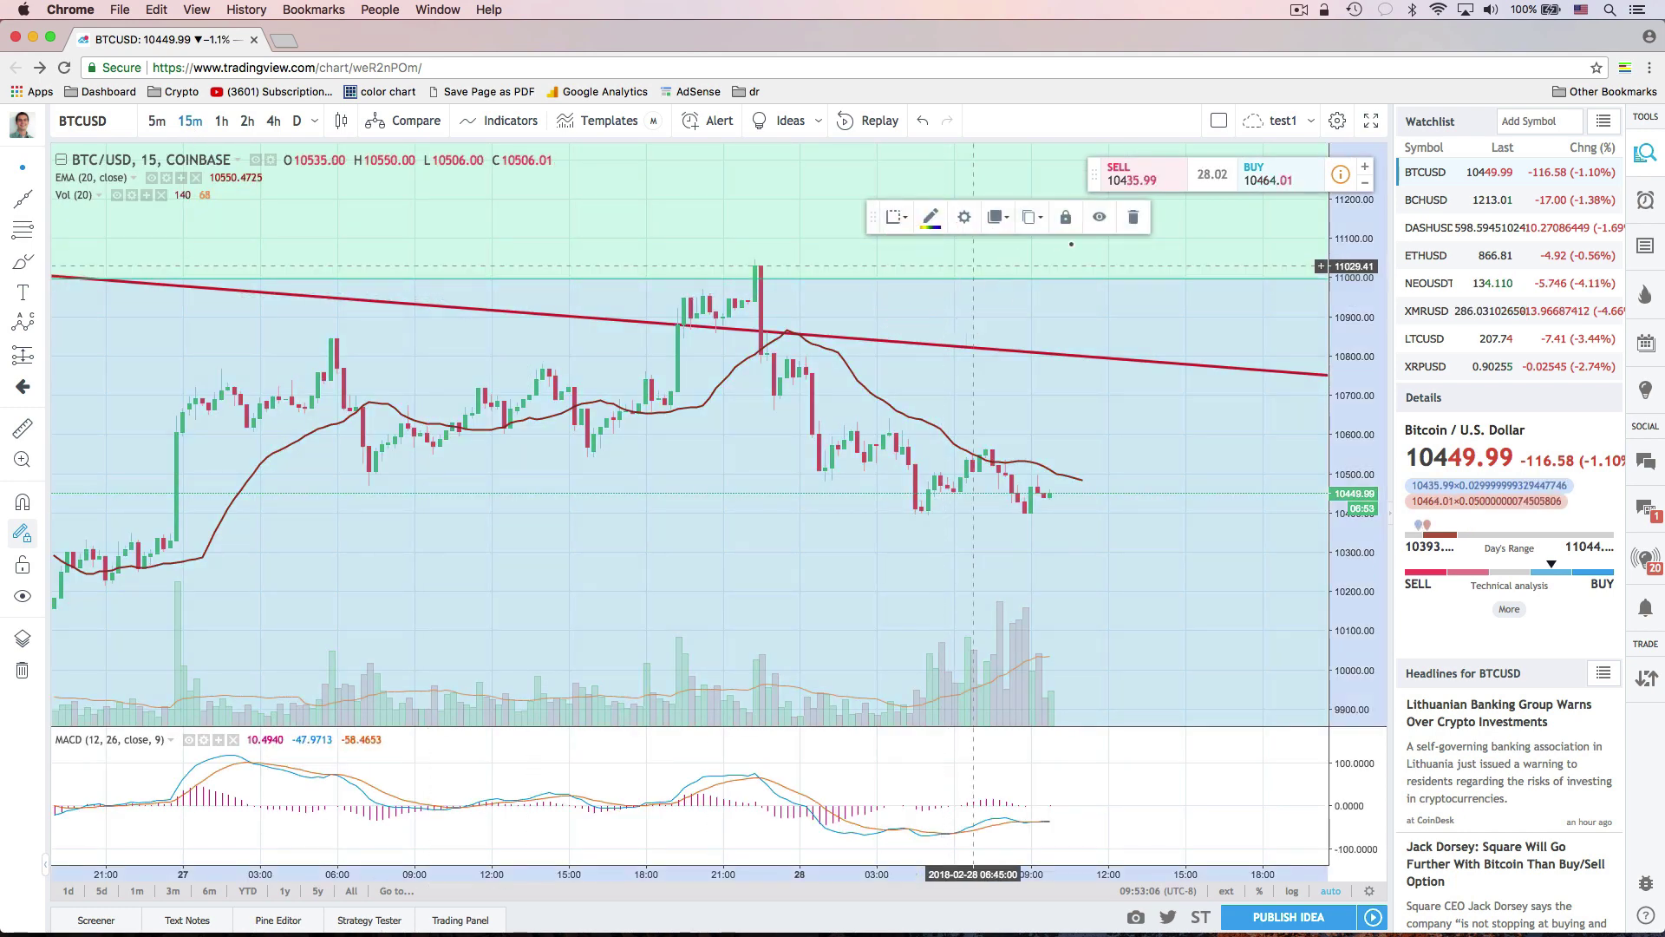
pyautogui.click(1131, 218)
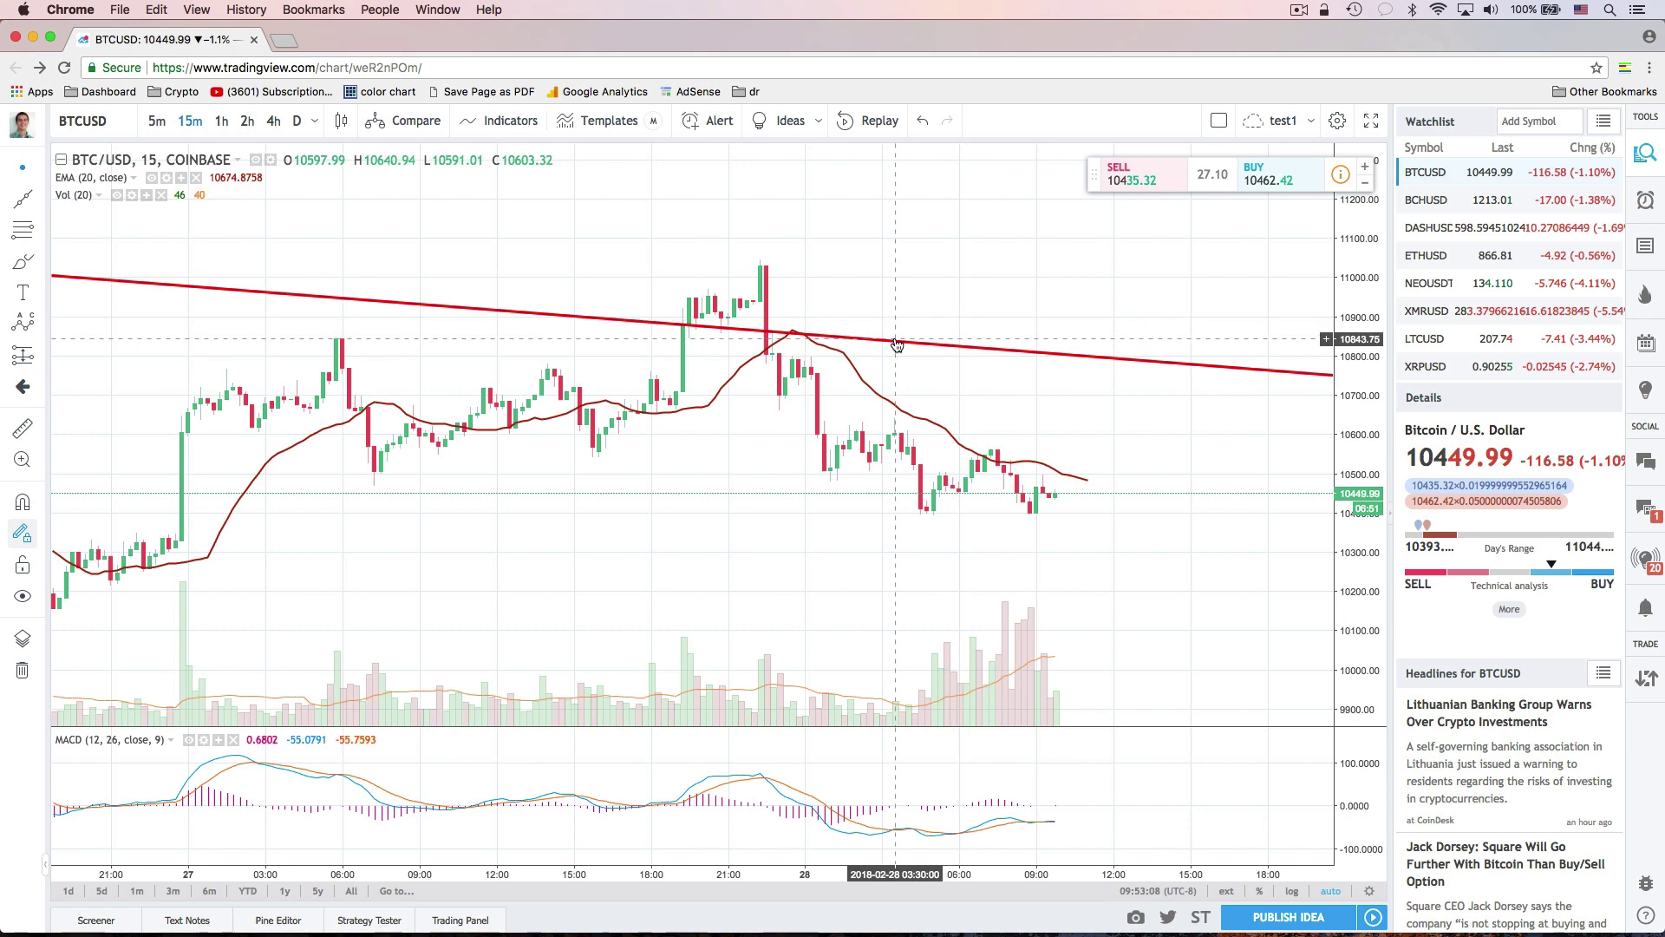
pyautogui.click(1365, 320)
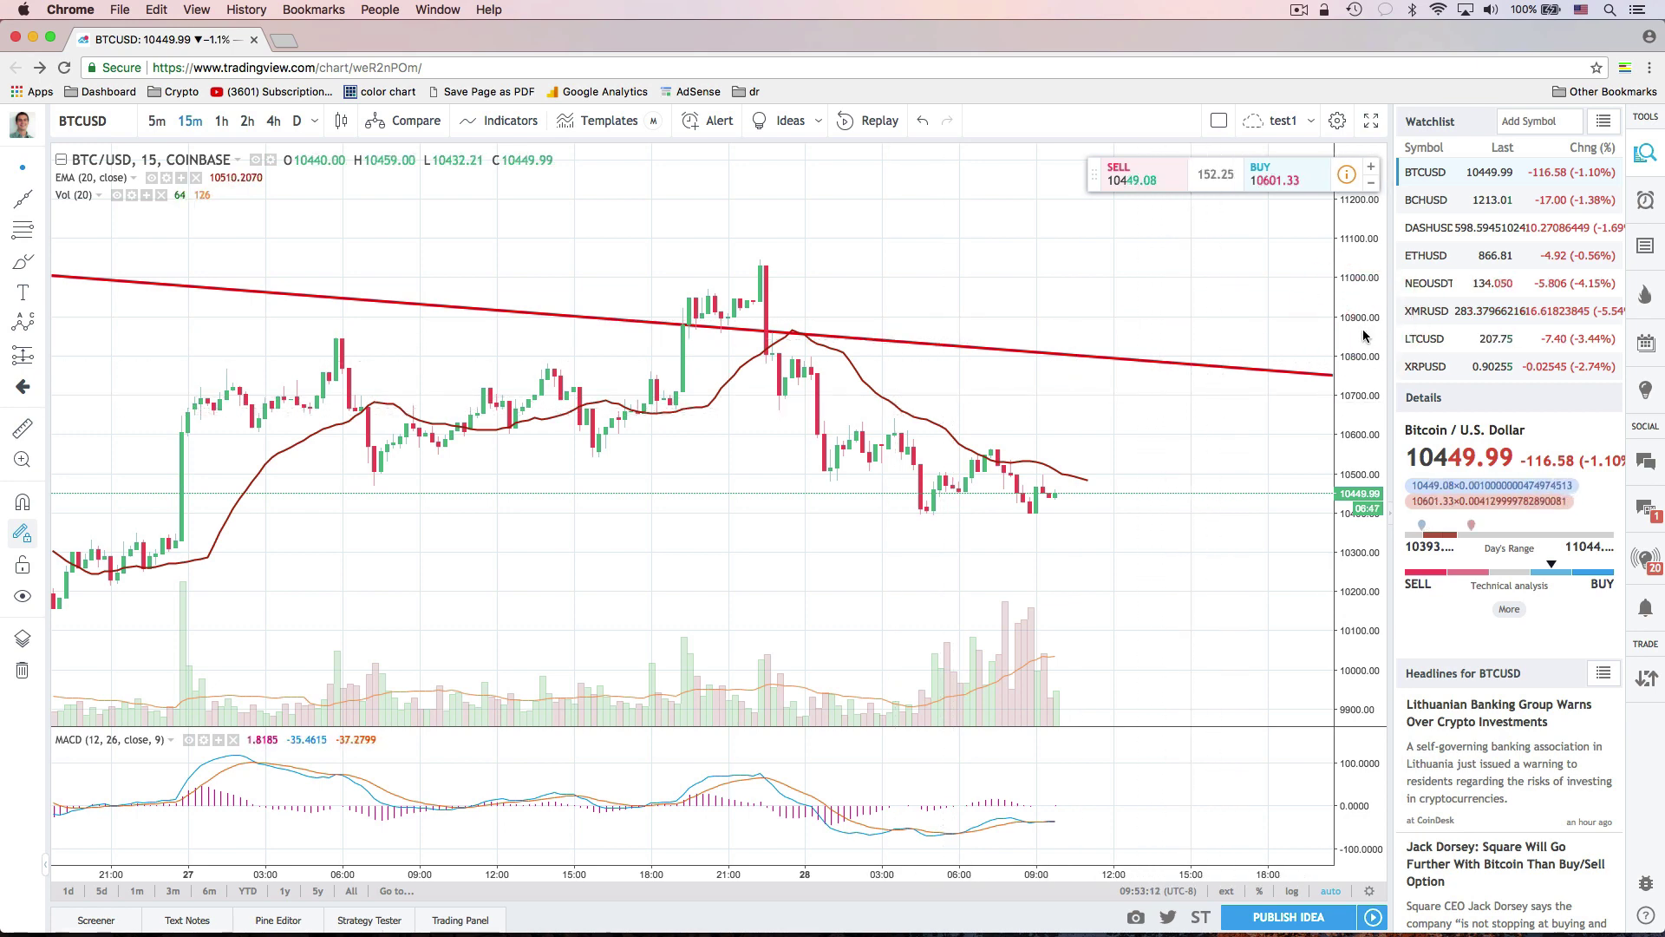
pyautogui.moveTo(1365, 320); pyautogui.dragTo(1359, 243)
pyautogui.moveTo(1360, 392); pyautogui.dragTo(1351, 414)
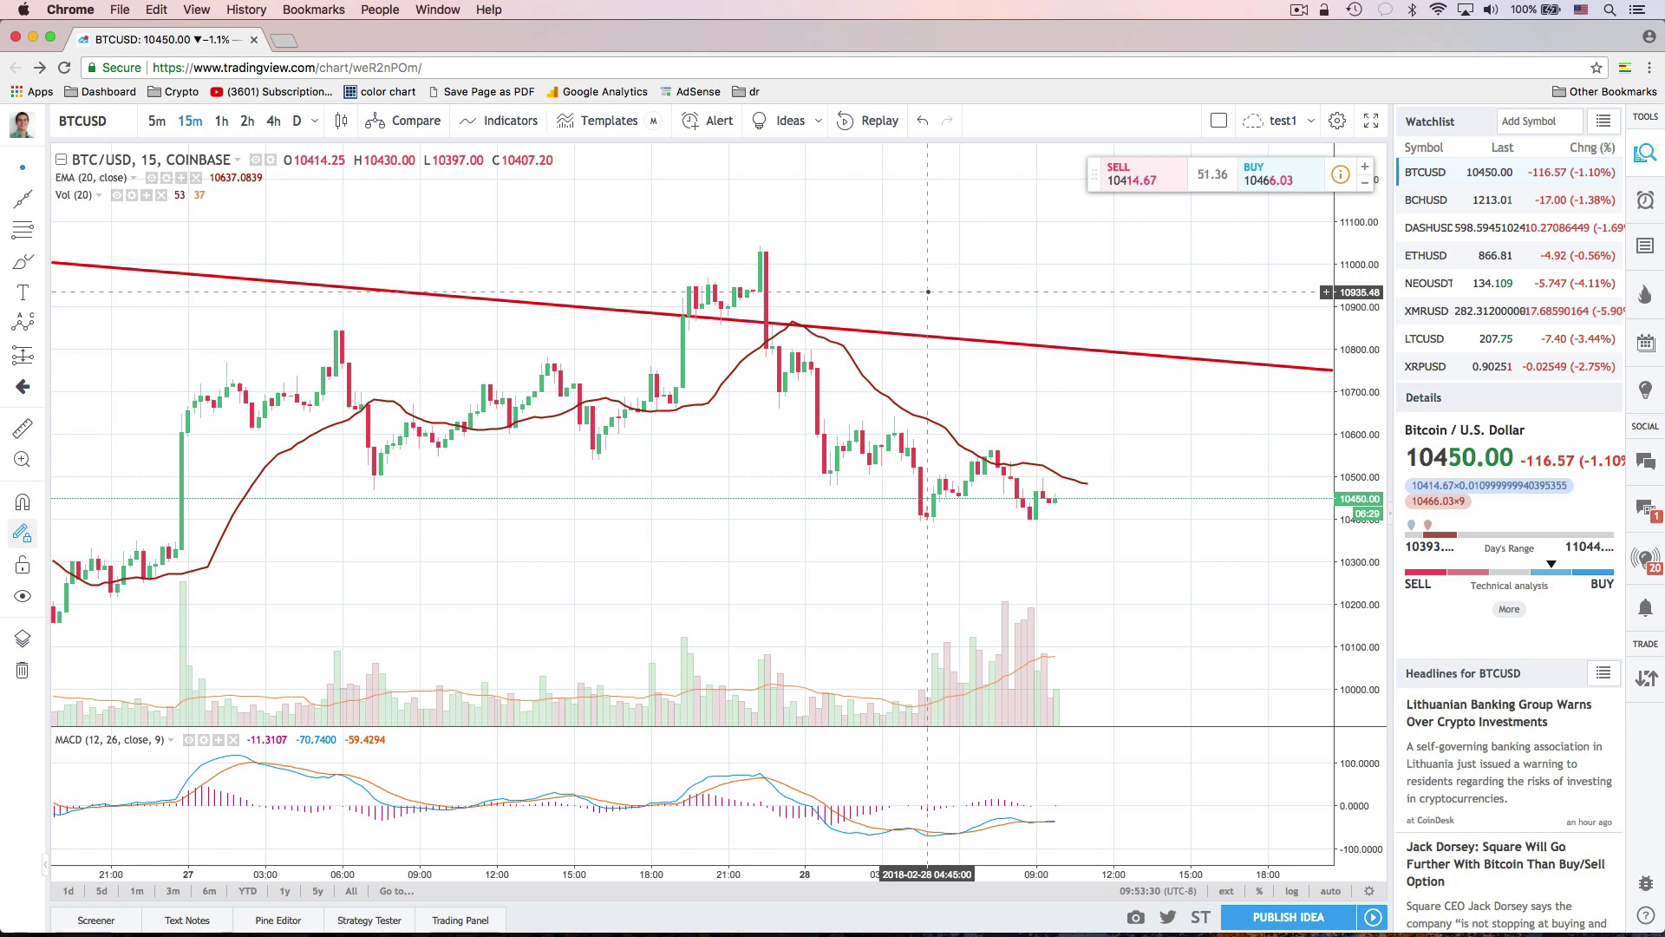
pyautogui.rightClick(928, 293)
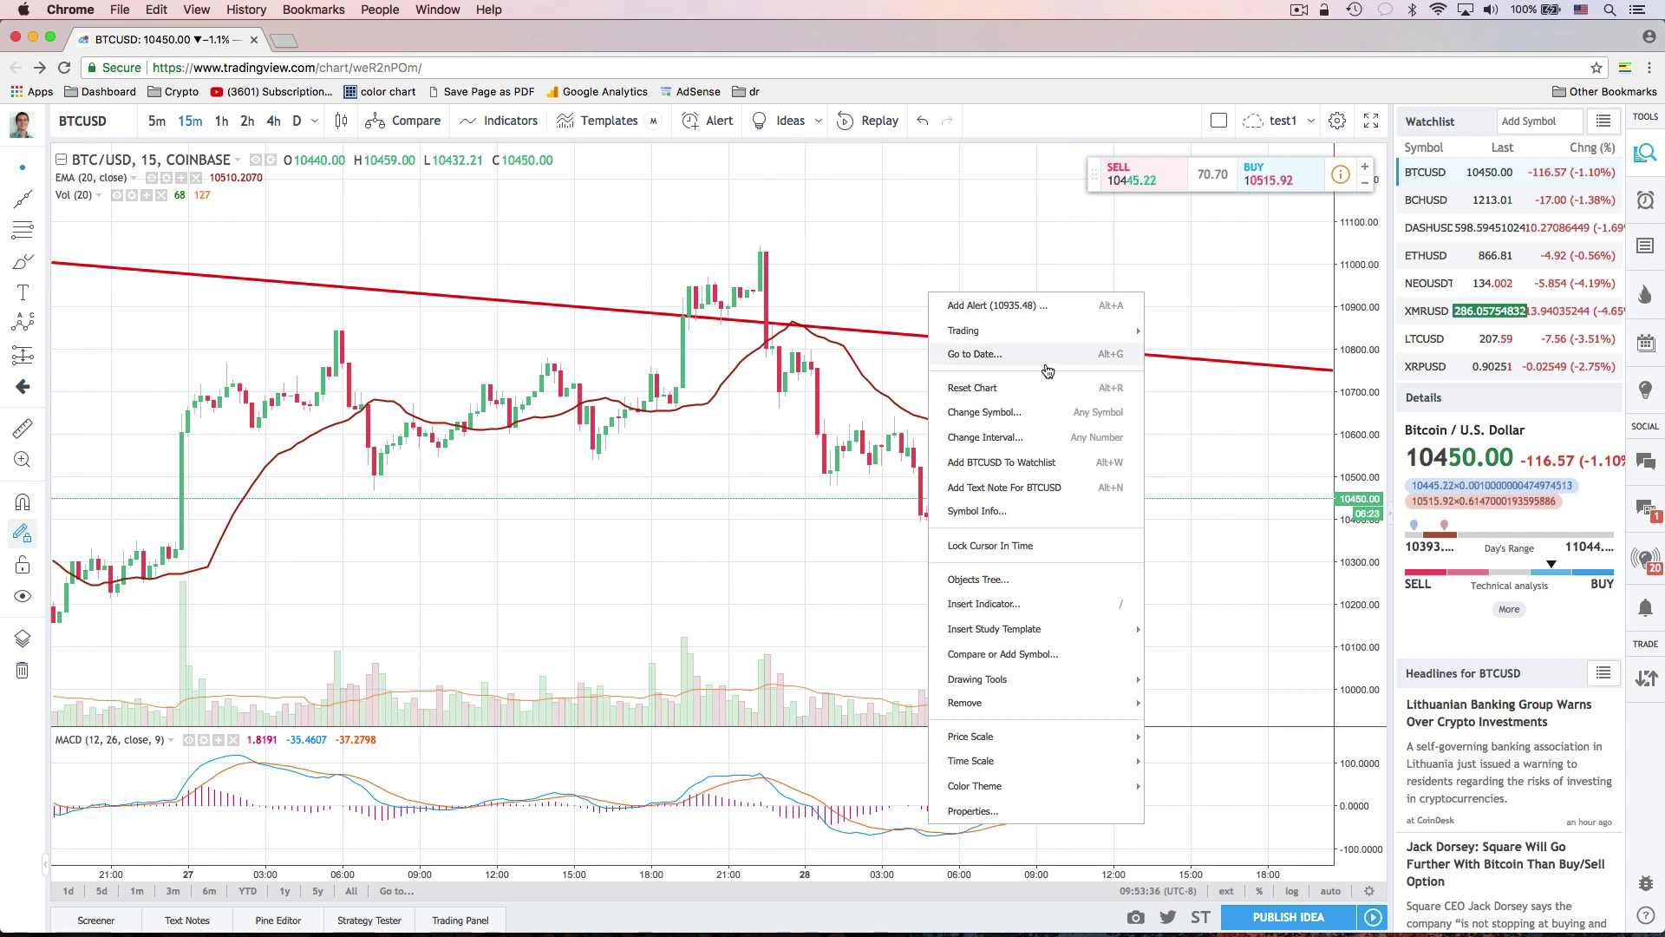
# Reset the chart view, zoom in on 27–28 February, and bring up Price Scale options.
pyautogui.click(1039, 392)
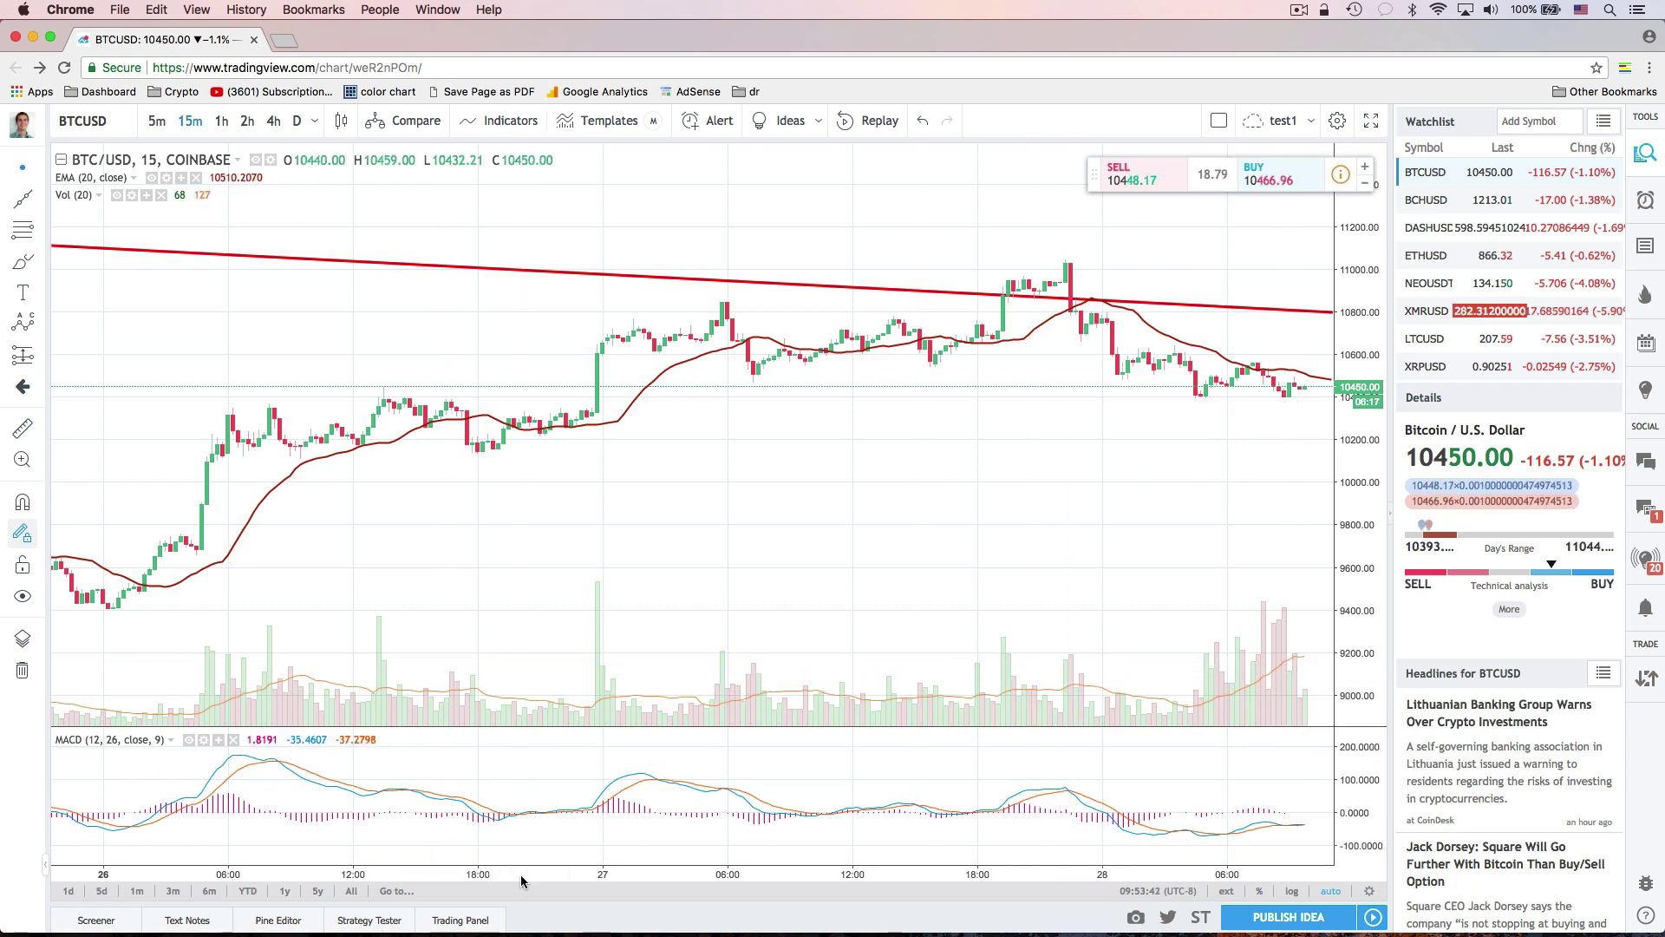
pyautogui.scroll(5, 1110, 403)
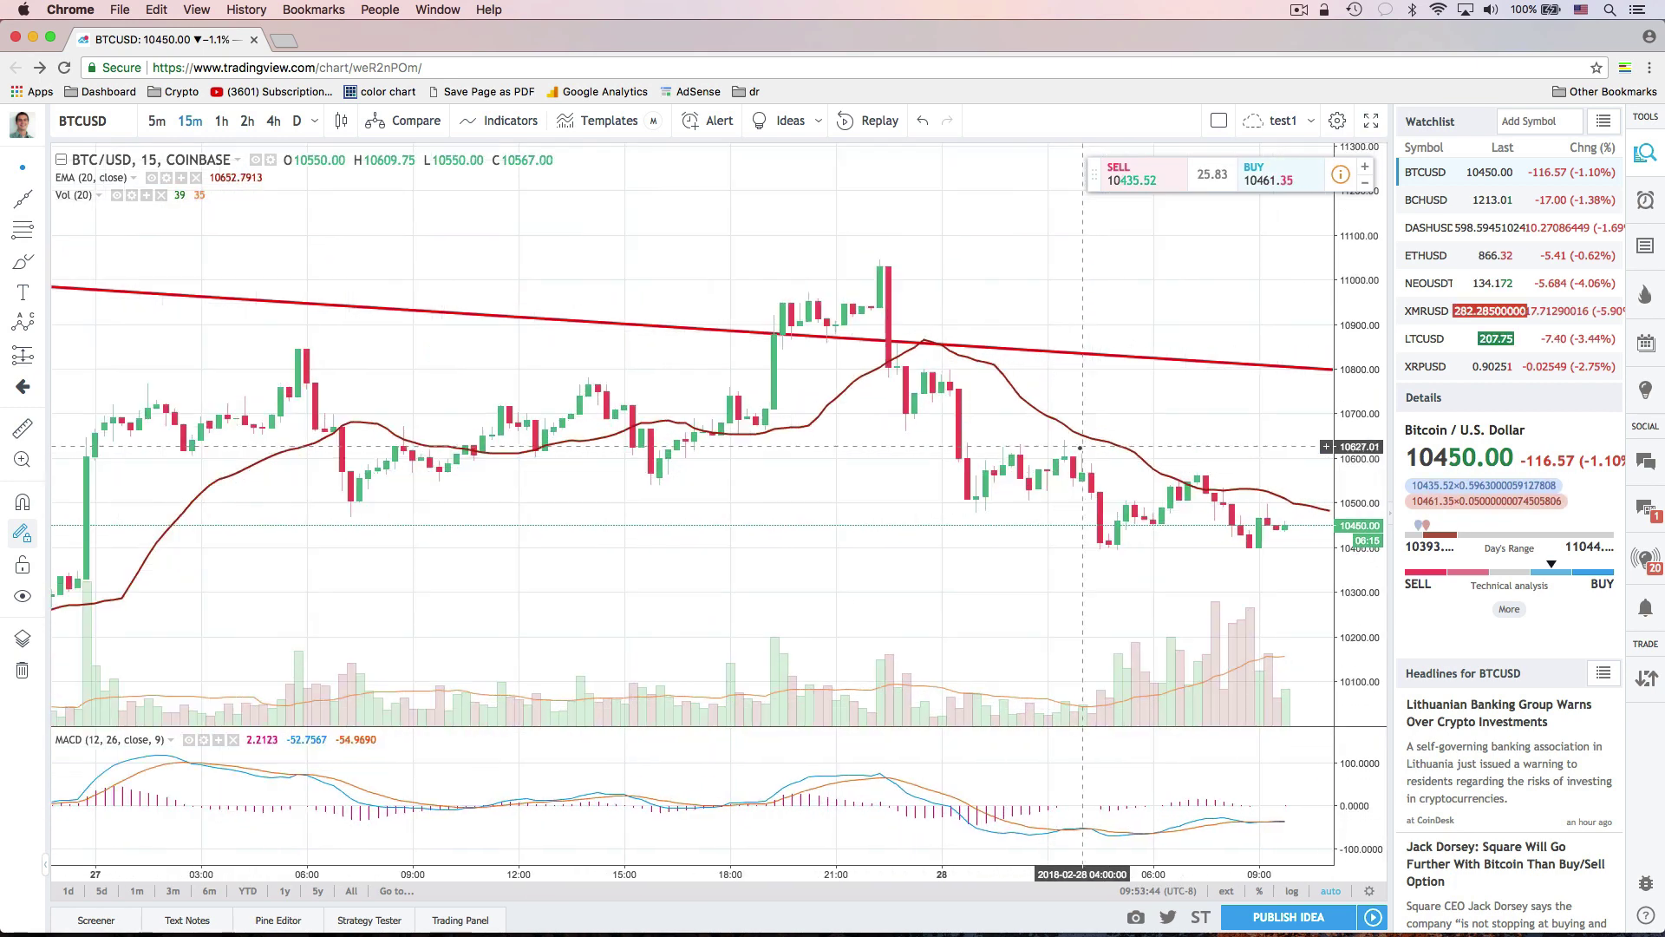
pyautogui.rightClick(1110, 403)
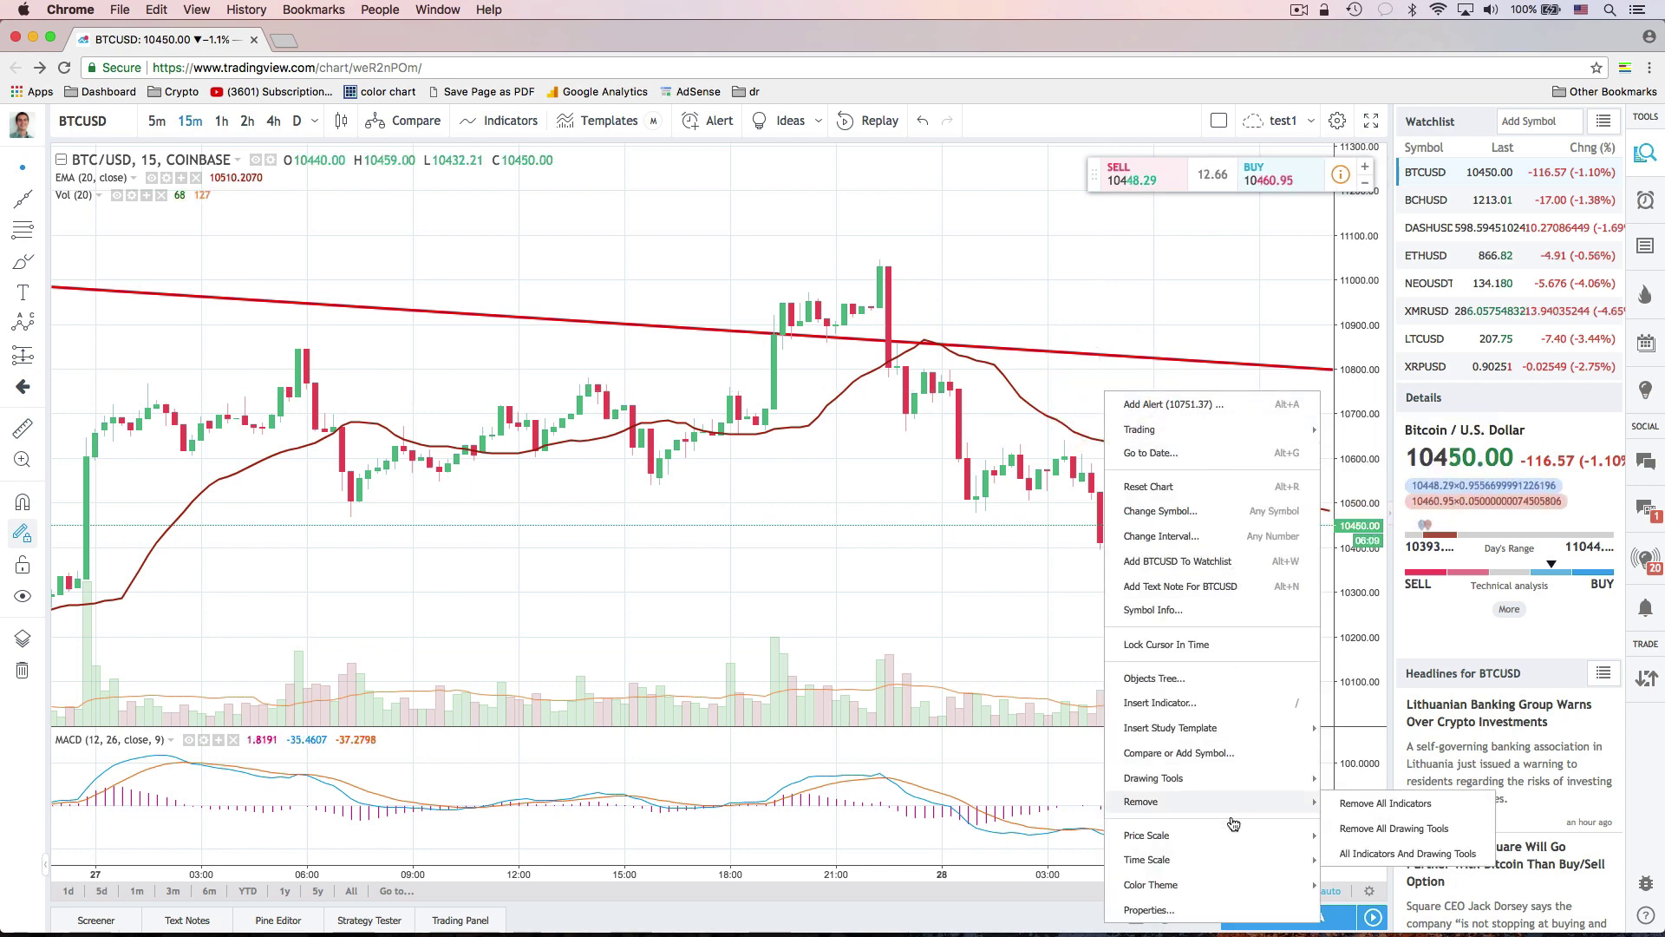
pyautogui.moveTo(1228, 846)
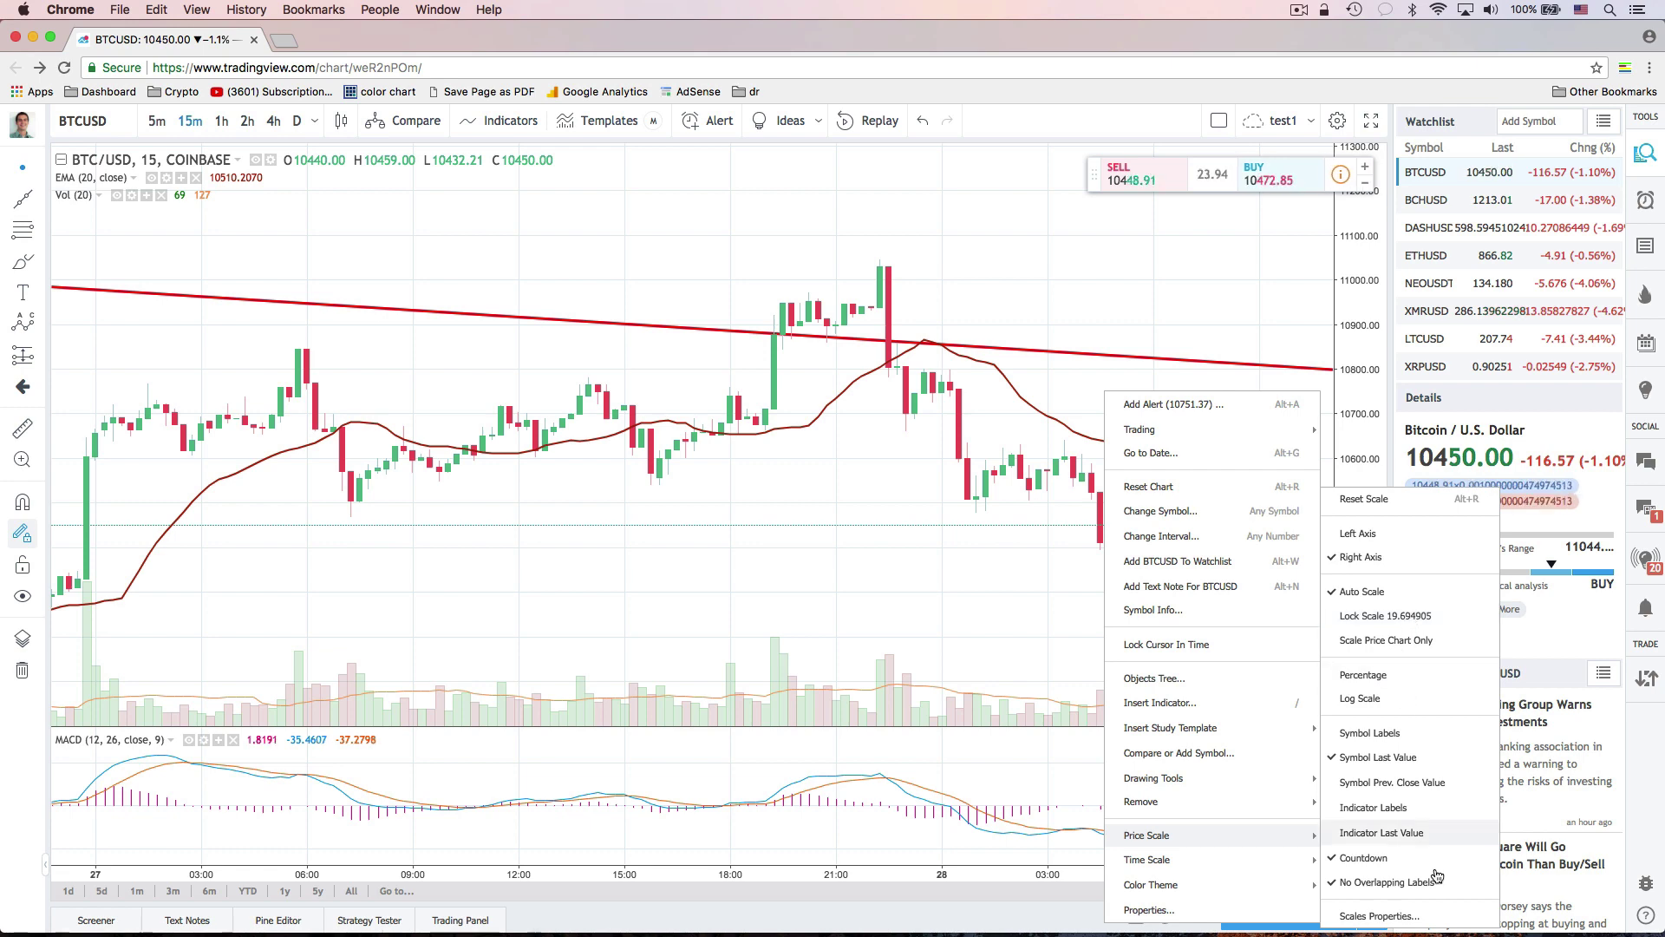
# Open Scales properties, glance at the Style tab, and lower Top Margin to 6%.
pyautogui.click(1442, 917)
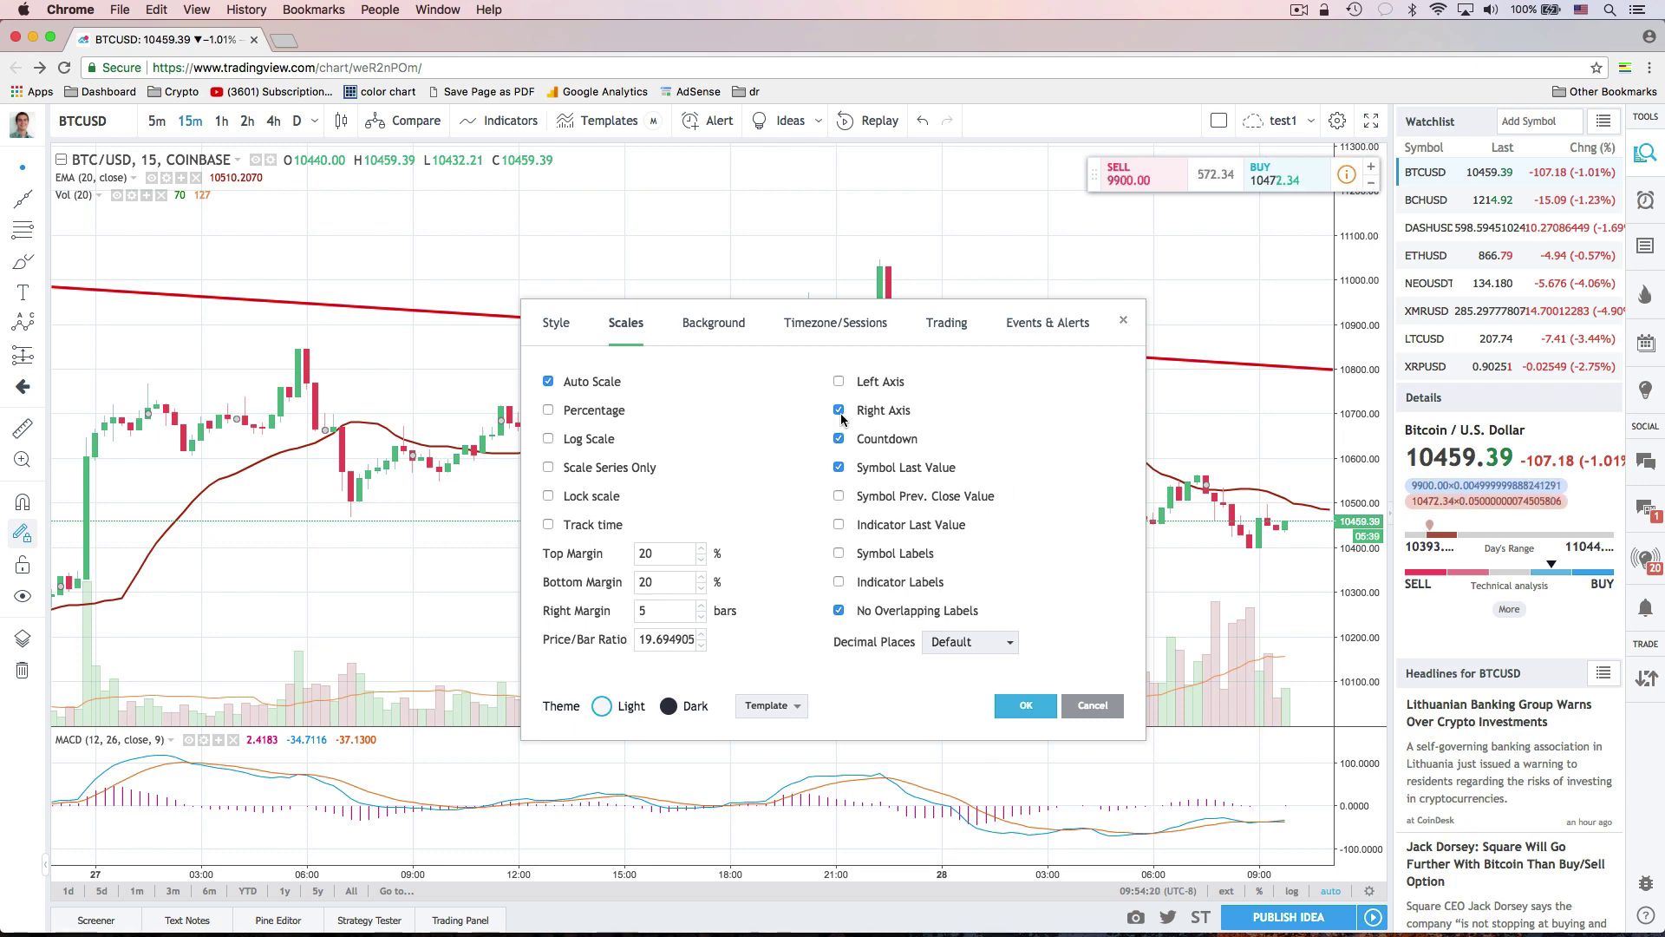
pyautogui.click(558, 330)
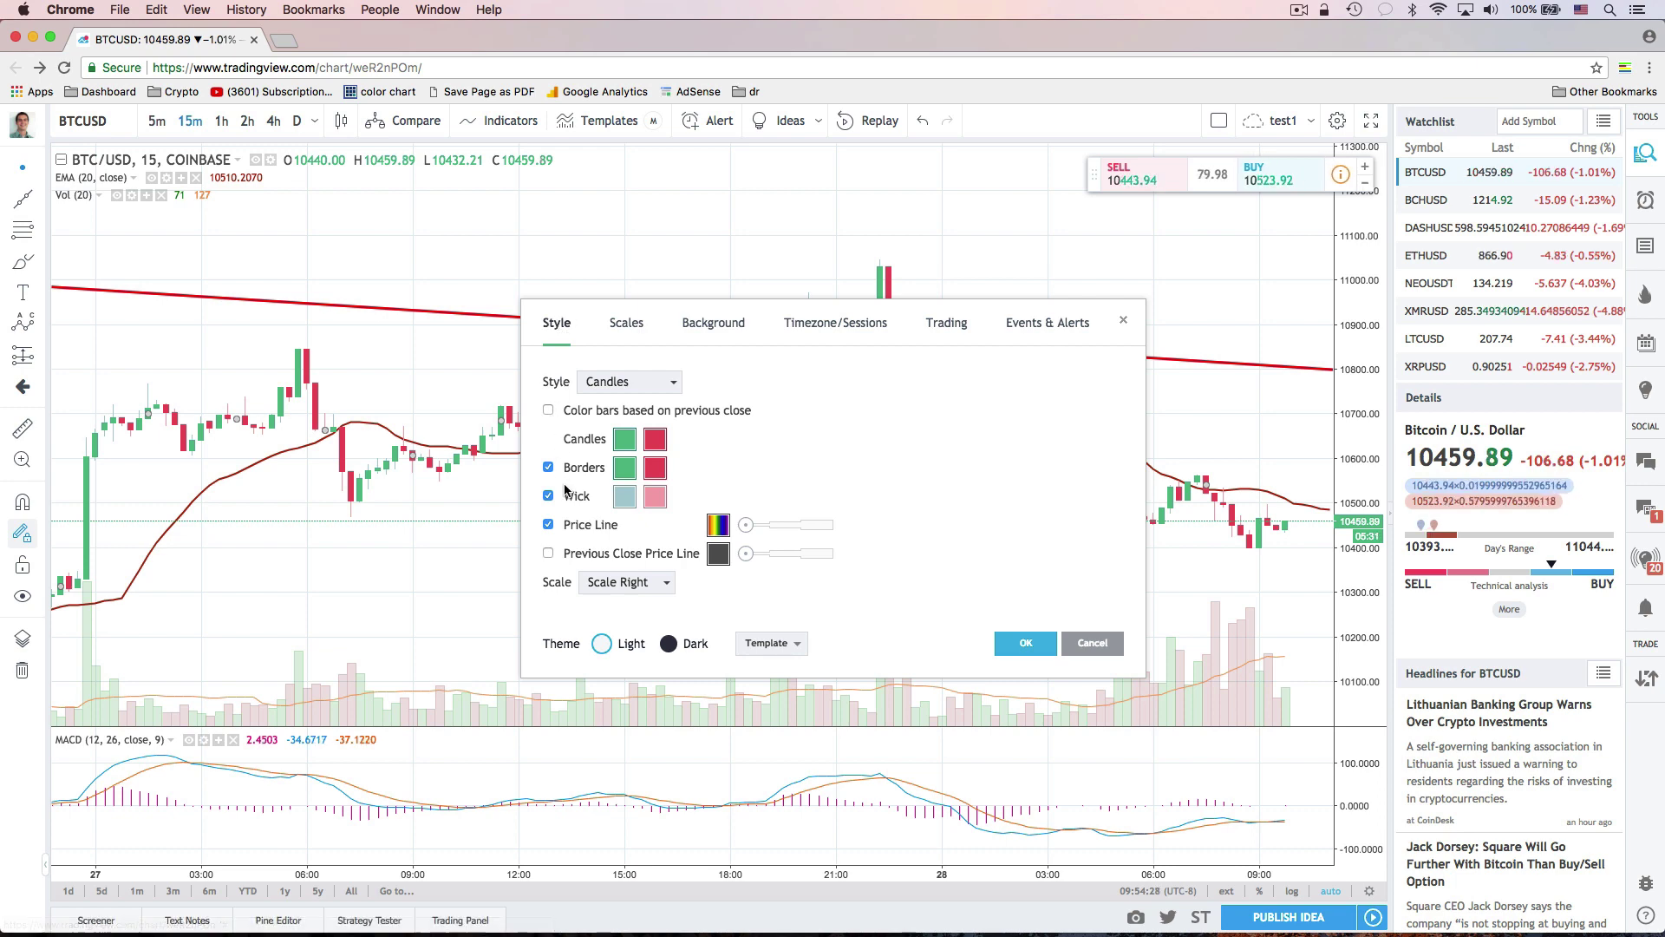
pyautogui.click(626, 323)
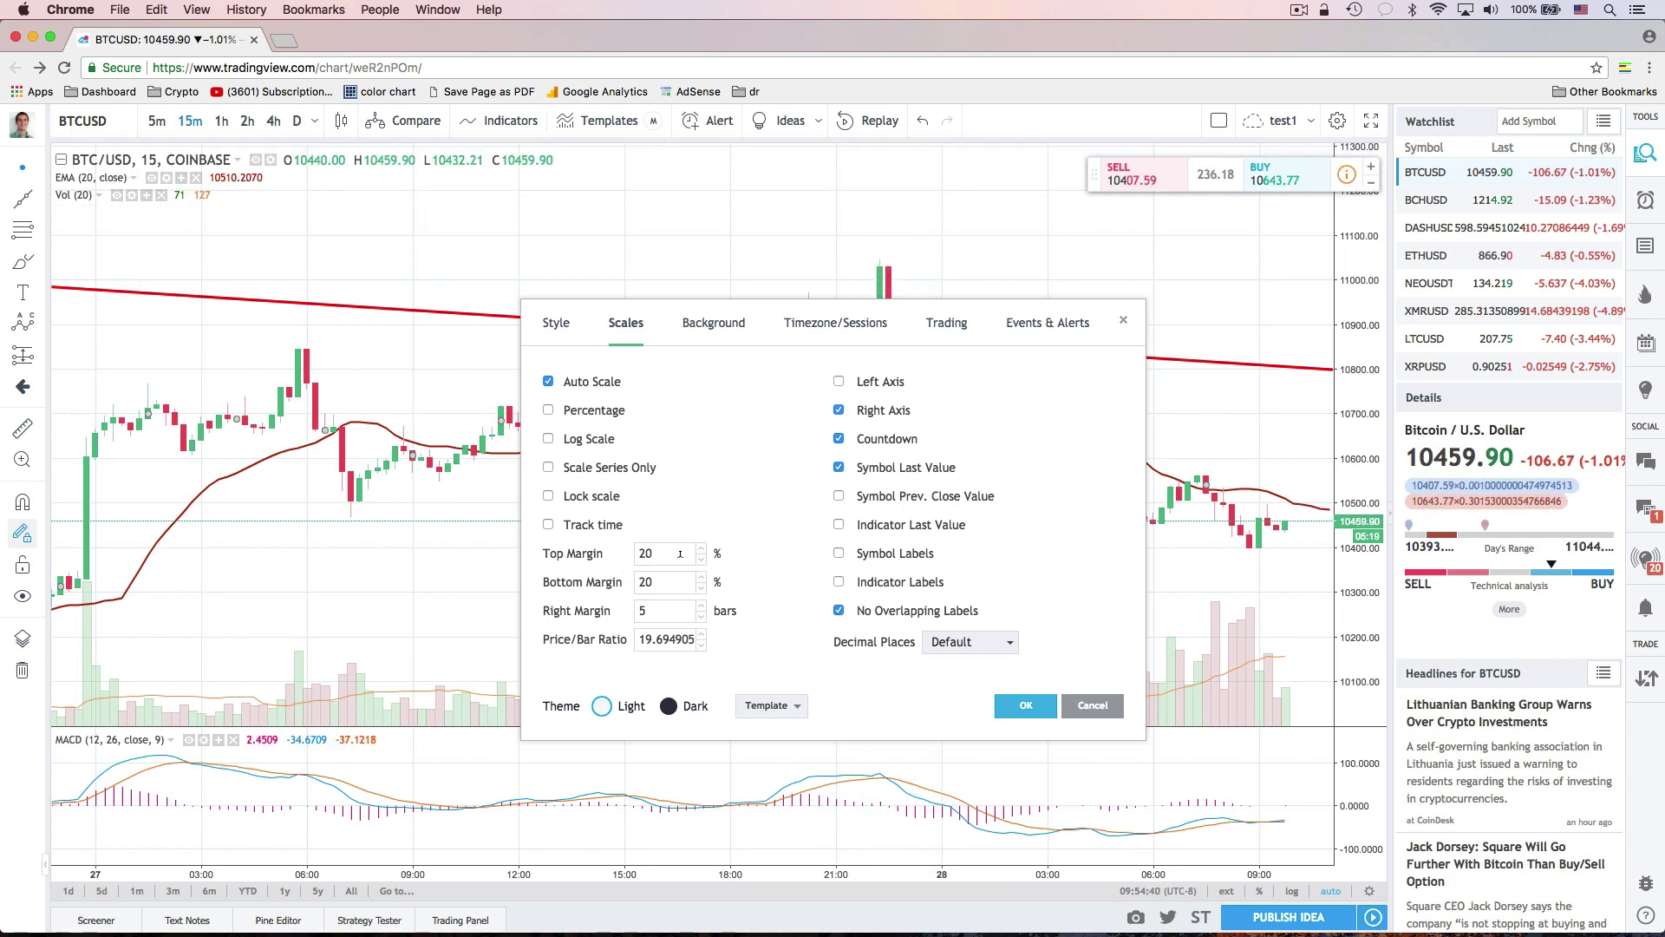
pyautogui.click(701, 564)
pyautogui.click(701, 564)
pyautogui.click(701, 564)
pyautogui.click(701, 563)
pyautogui.click(701, 564)
pyautogui.click(701, 563)
pyautogui.click(701, 563)
pyautogui.click(701, 564)
pyautogui.click(701, 564)
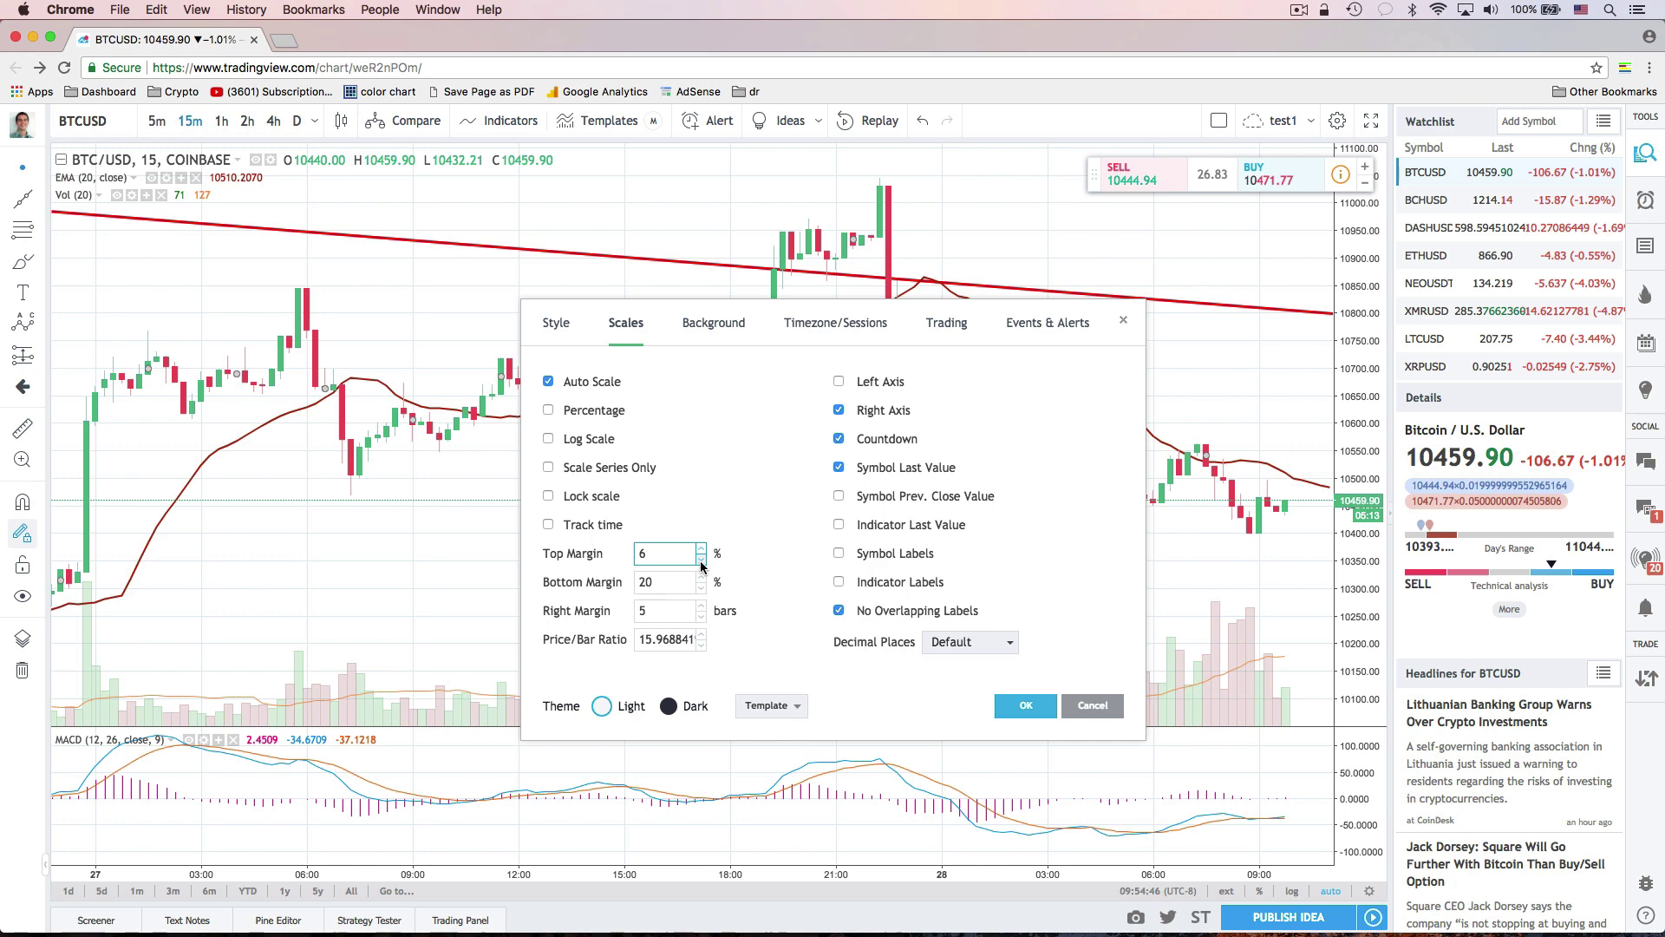
# Return Top Margin to 20%, review Timezone/Sessions, and confirm the chart properties with OK.
pyautogui.click(700, 549)
pyautogui.click(701, 549)
pyautogui.click(701, 549)
pyautogui.click(701, 549)
pyautogui.click(700, 549)
pyautogui.click(701, 549)
pyautogui.click(701, 549)
pyautogui.click(700, 549)
pyautogui.click(700, 549)
pyautogui.click(701, 549)
pyautogui.click(701, 549)
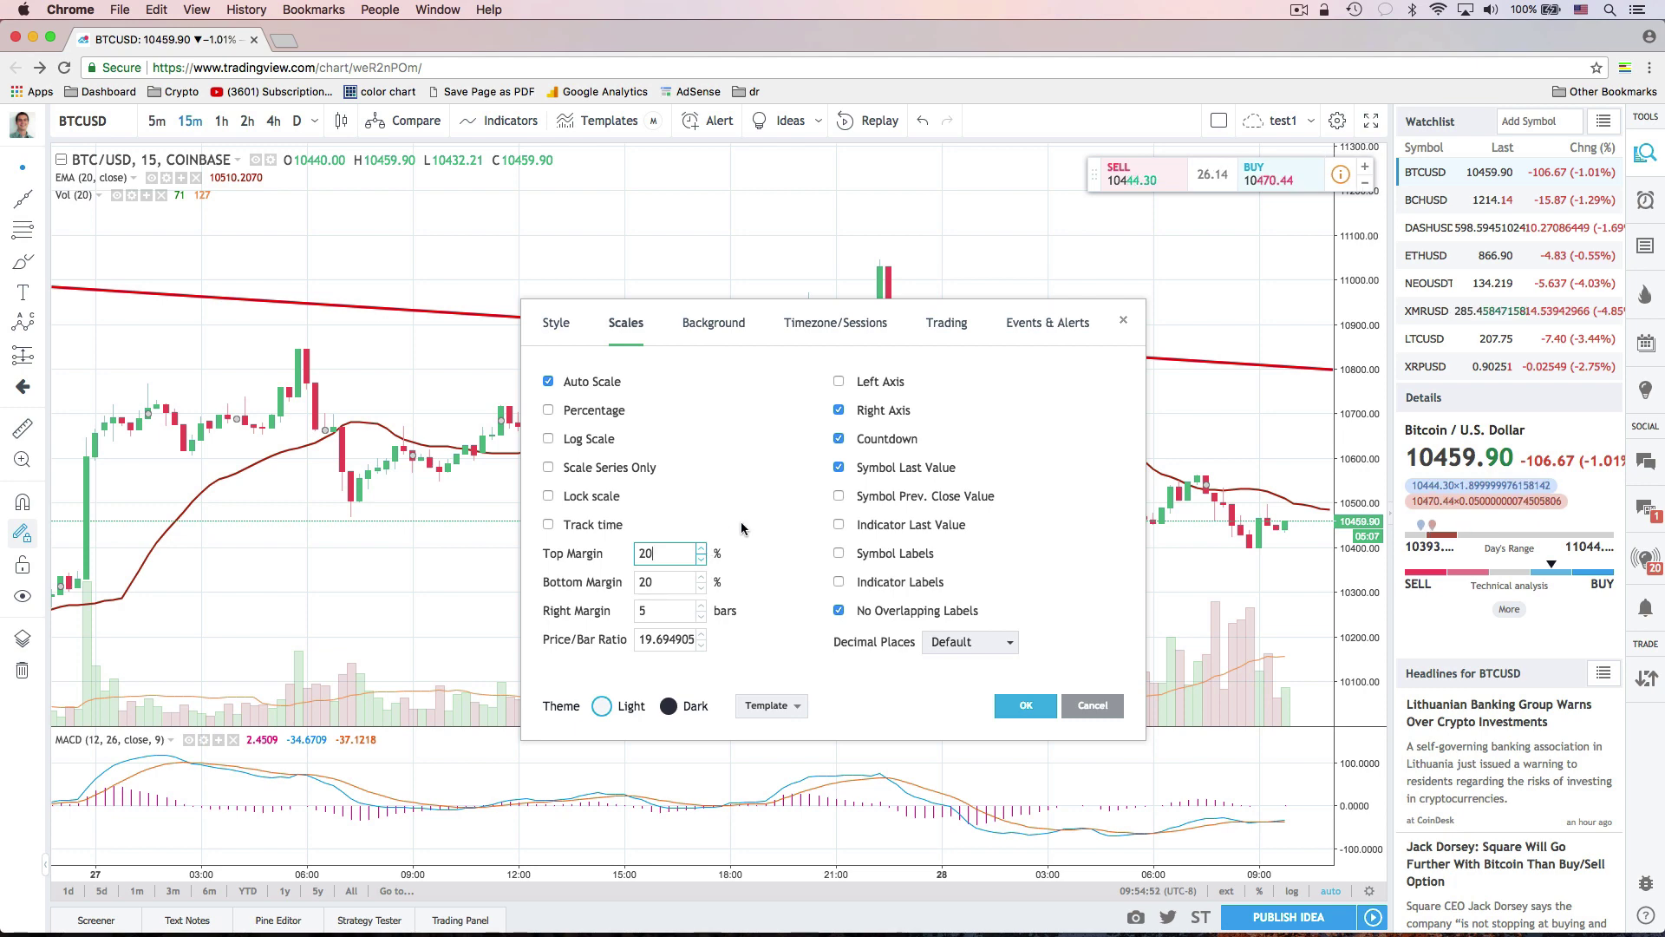
pyautogui.click(824, 324)
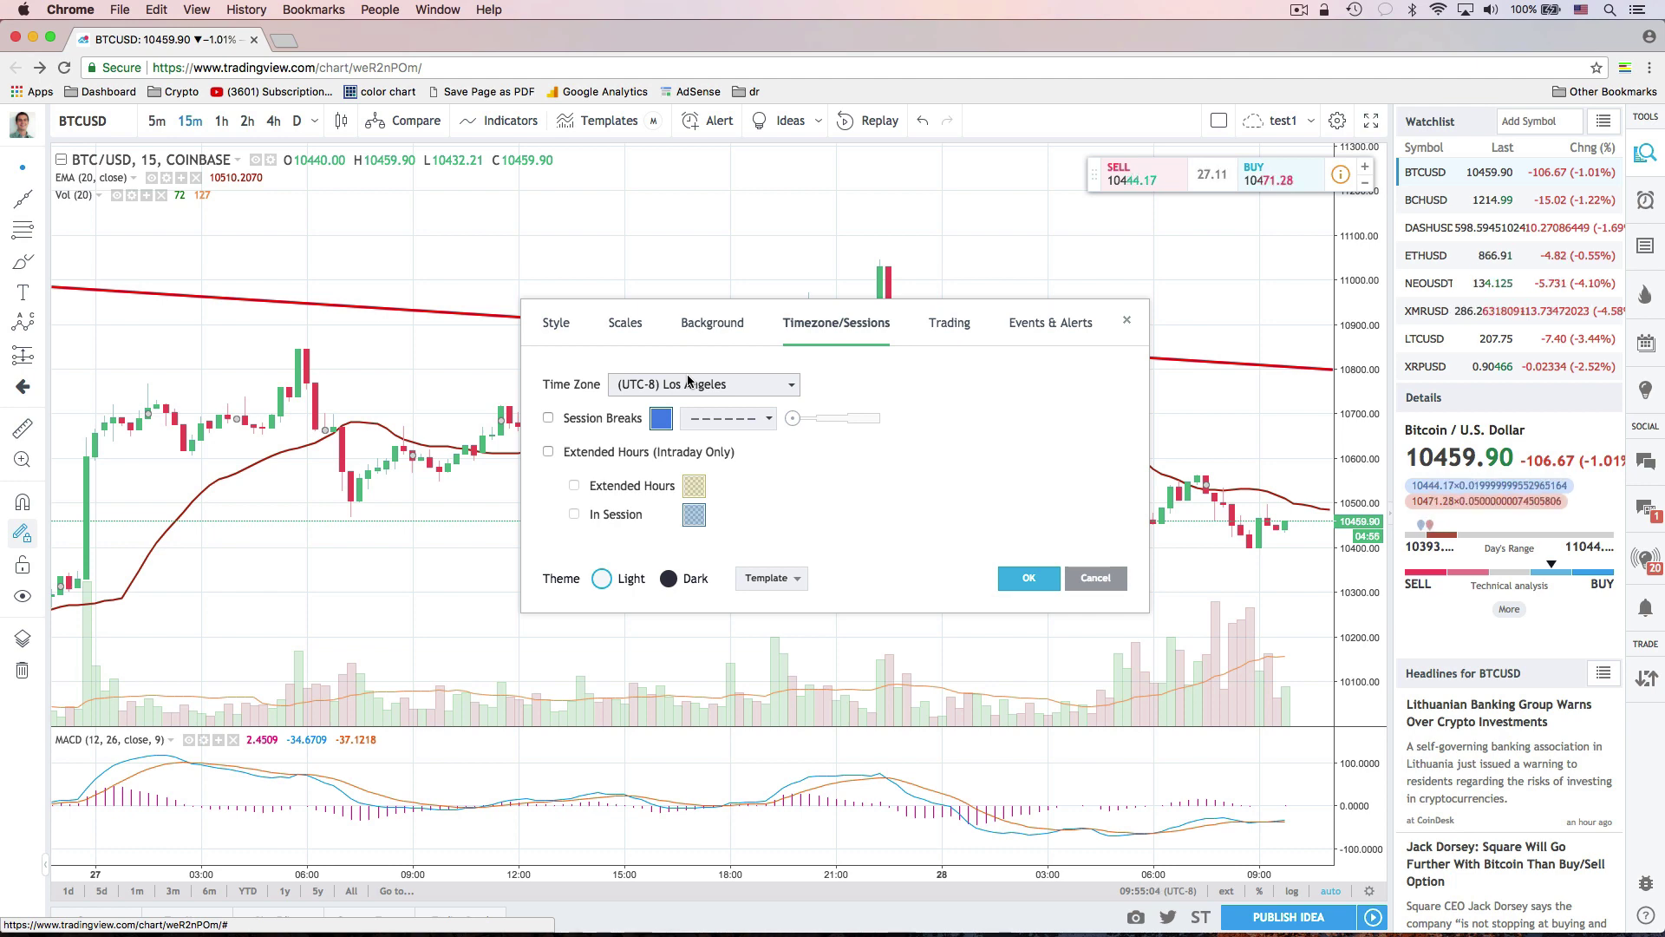
pyautogui.click(1022, 583)
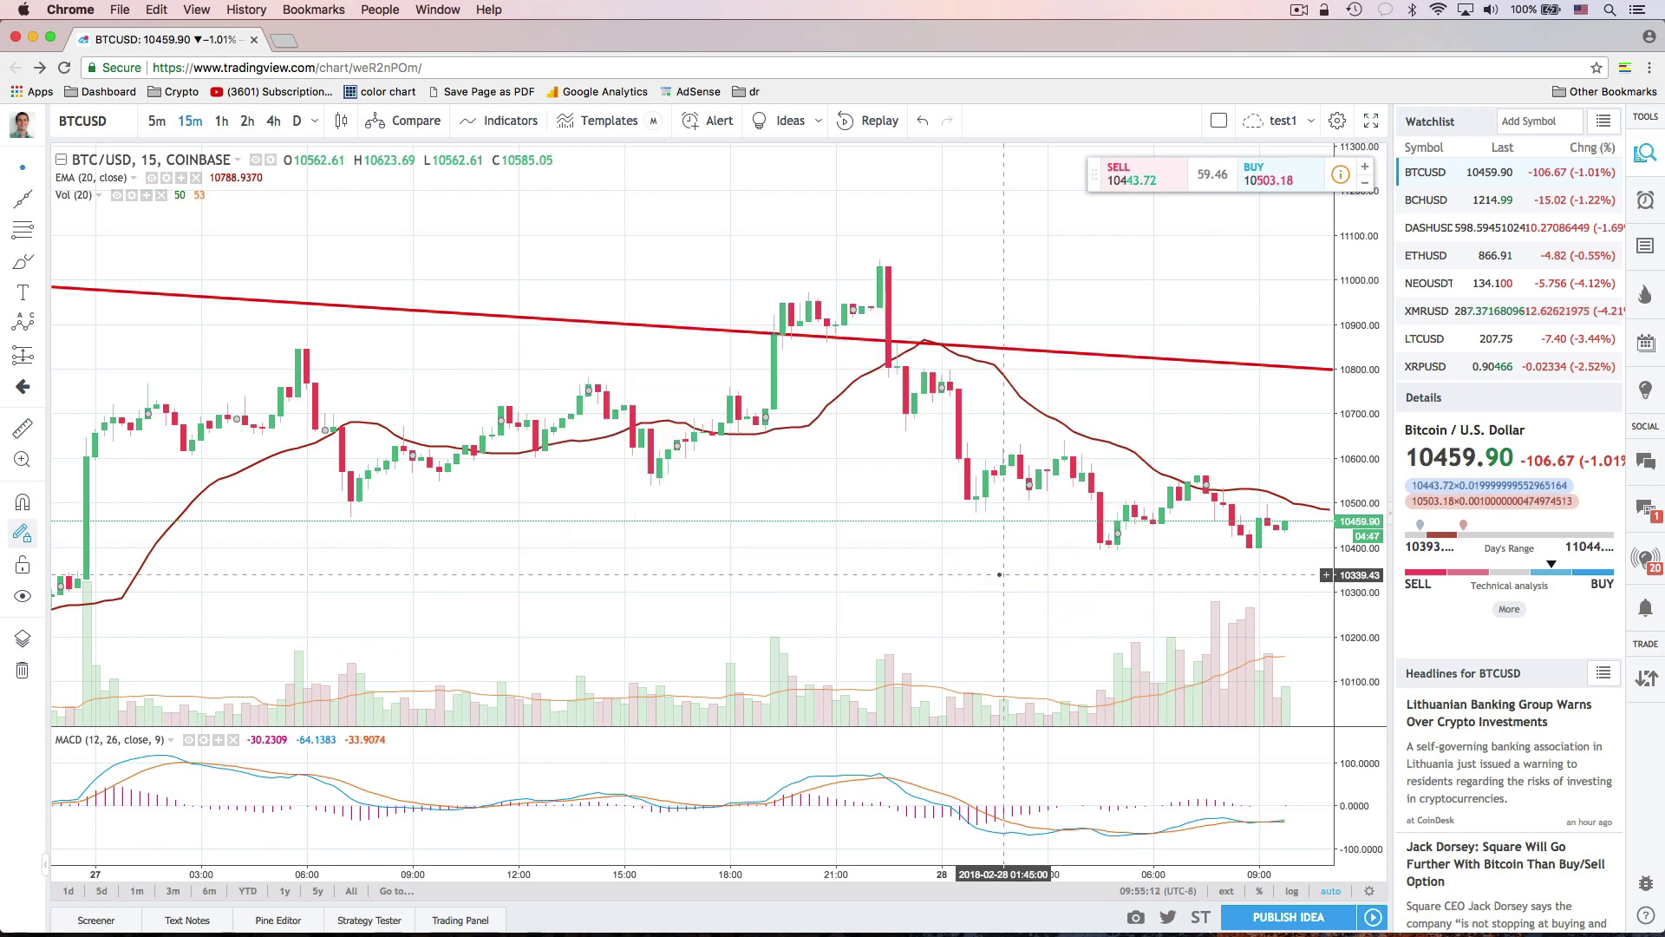